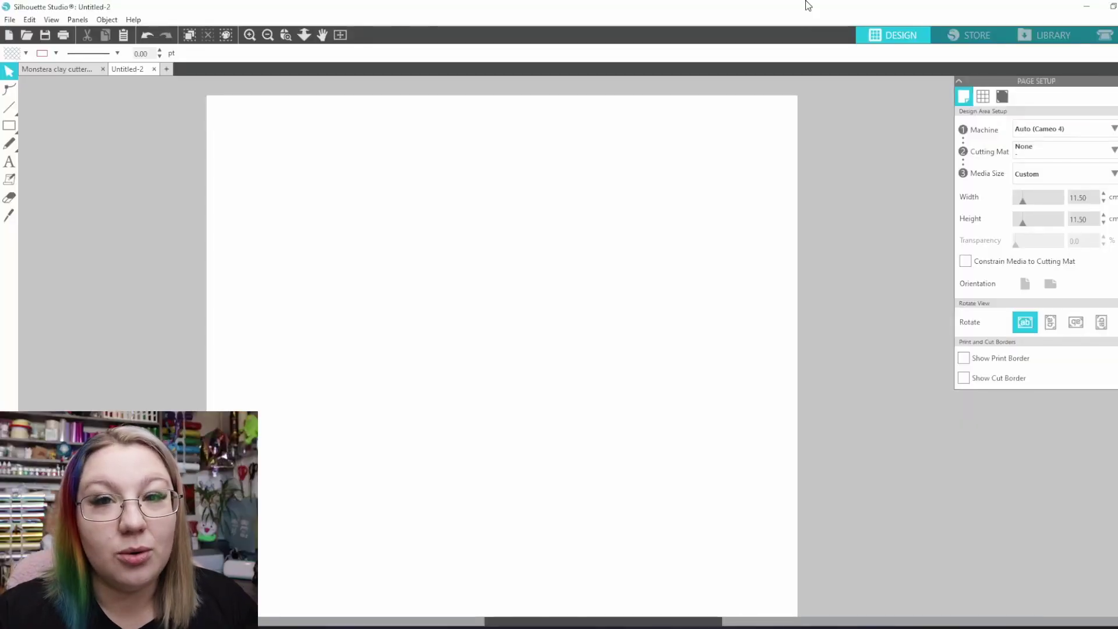
Draw a rectangle about 4.03 cm wide and 1.82 cm high in the upper half of the page
left_click(9, 125)
left_click(27, 125)
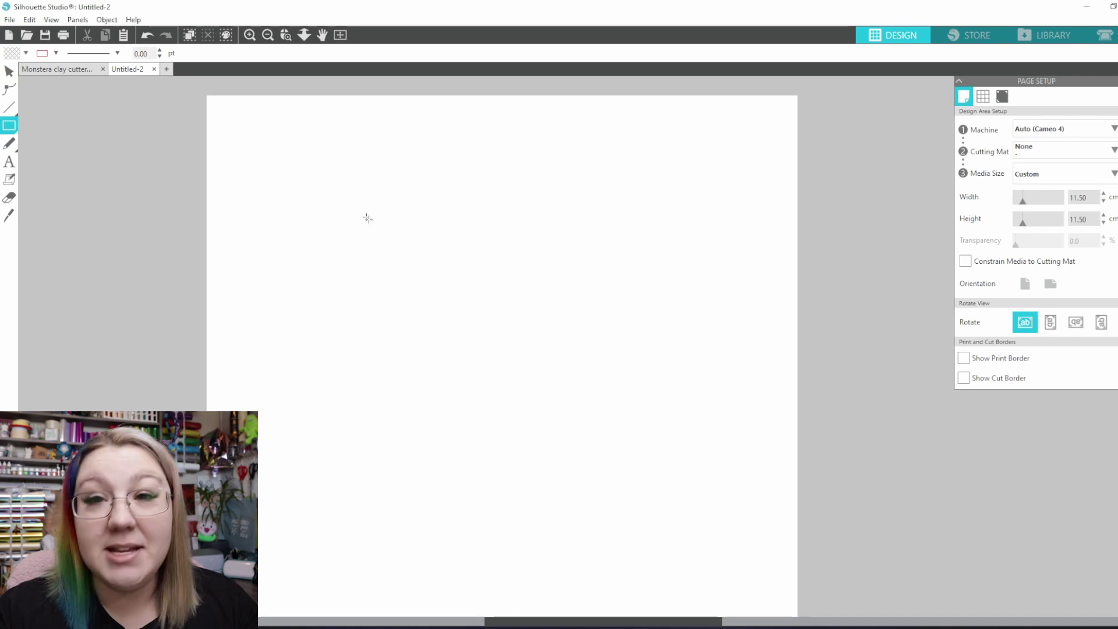
left_click_drag(409, 248, 616, 336)
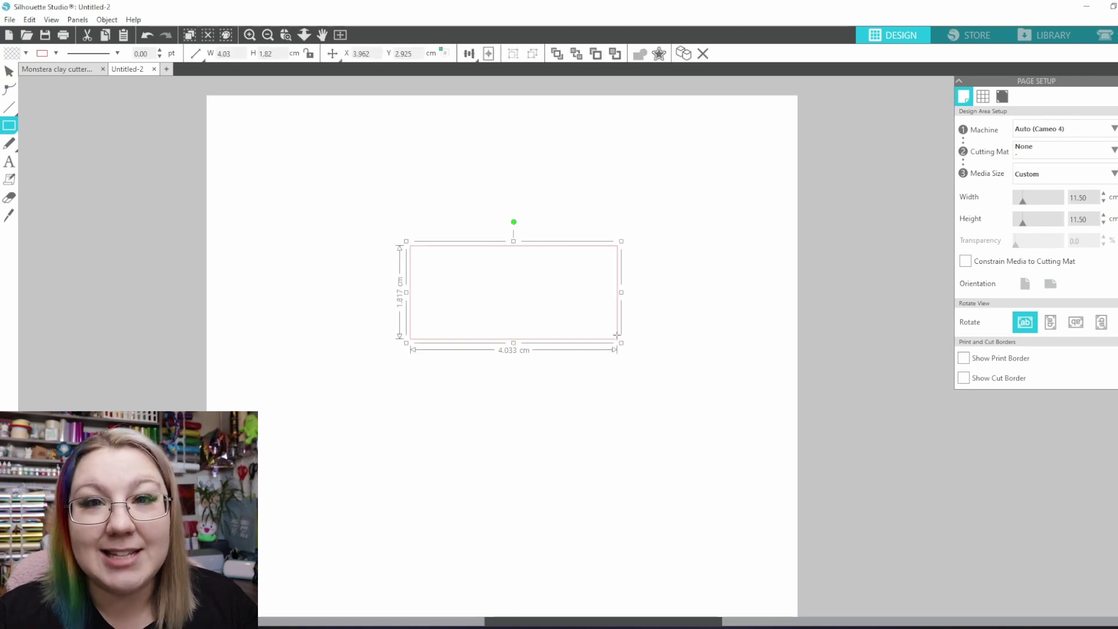
left_click(590, 305)
left_click(574, 292)
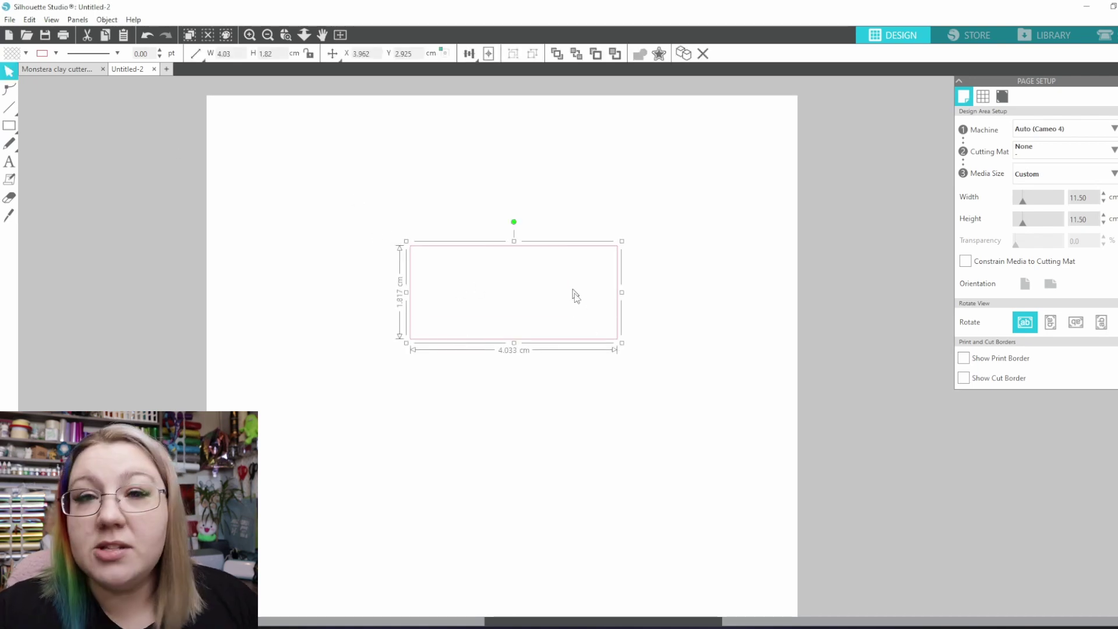
Edit the rectangle's points, moving both upper corners upward and inward to form a tall trapezoid
double_click(505, 342)
key("a")
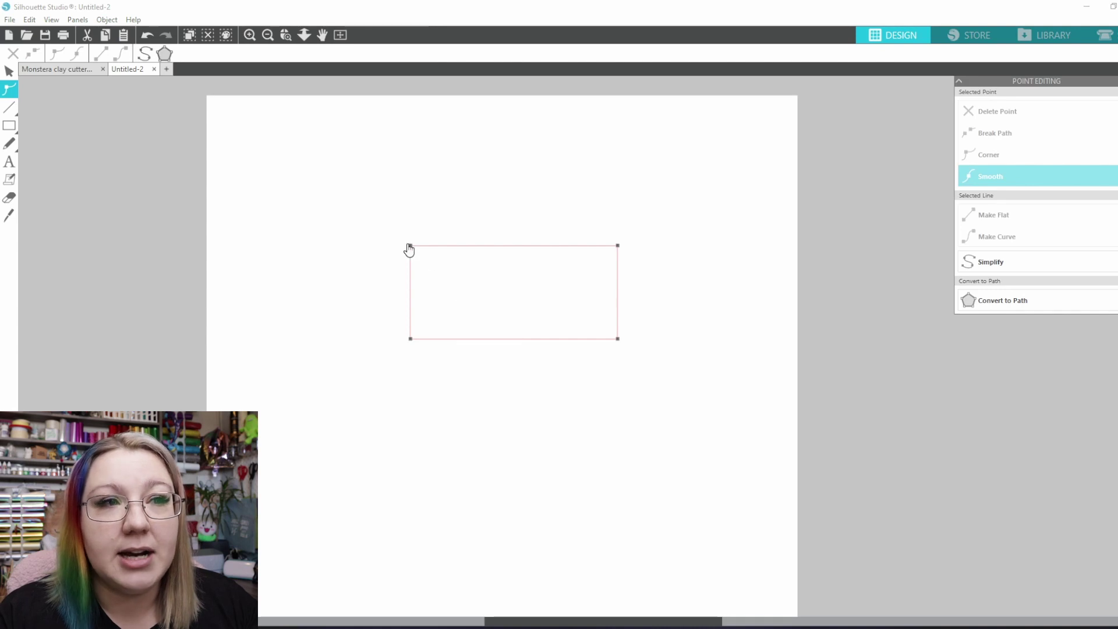
left_click_drag(411, 246, 474, 192)
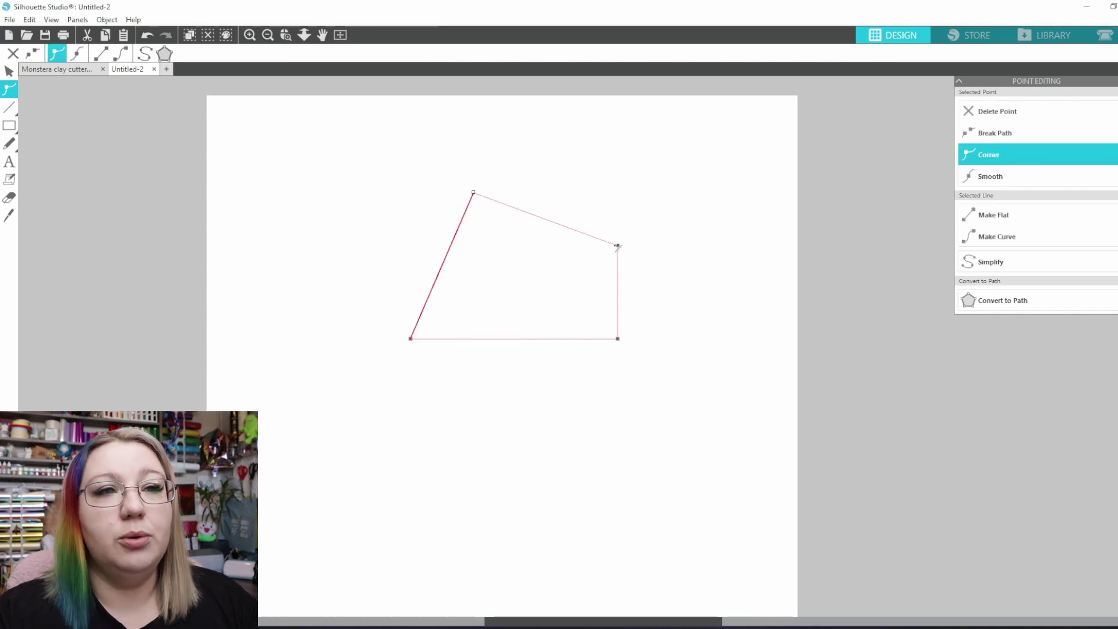
left_click_drag(617, 246, 537, 194)
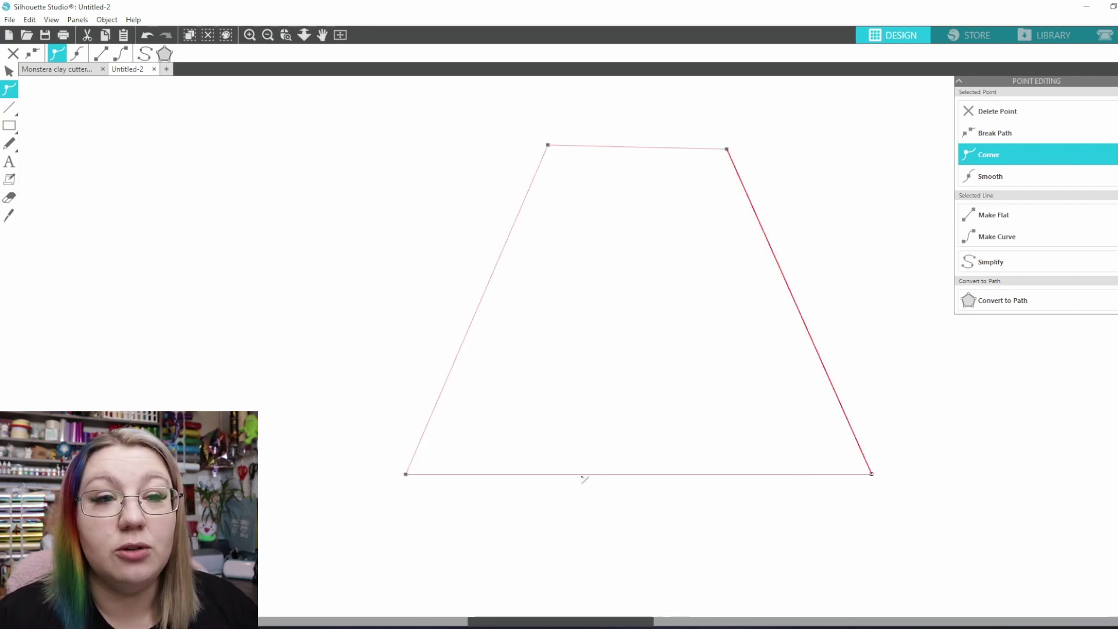
Add points along the trapezoid's base and curve the lines at its upper-left point, using corner mode to shape each handle separately
double_click(581, 474)
left_click(997, 237)
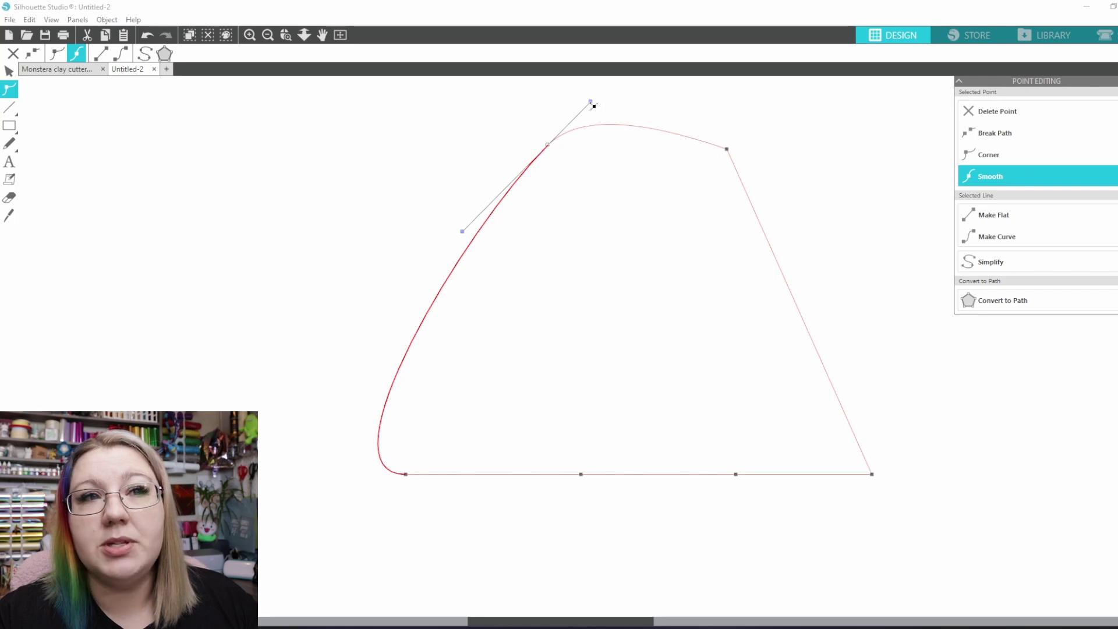
left_click_drag(591, 105, 616, 95)
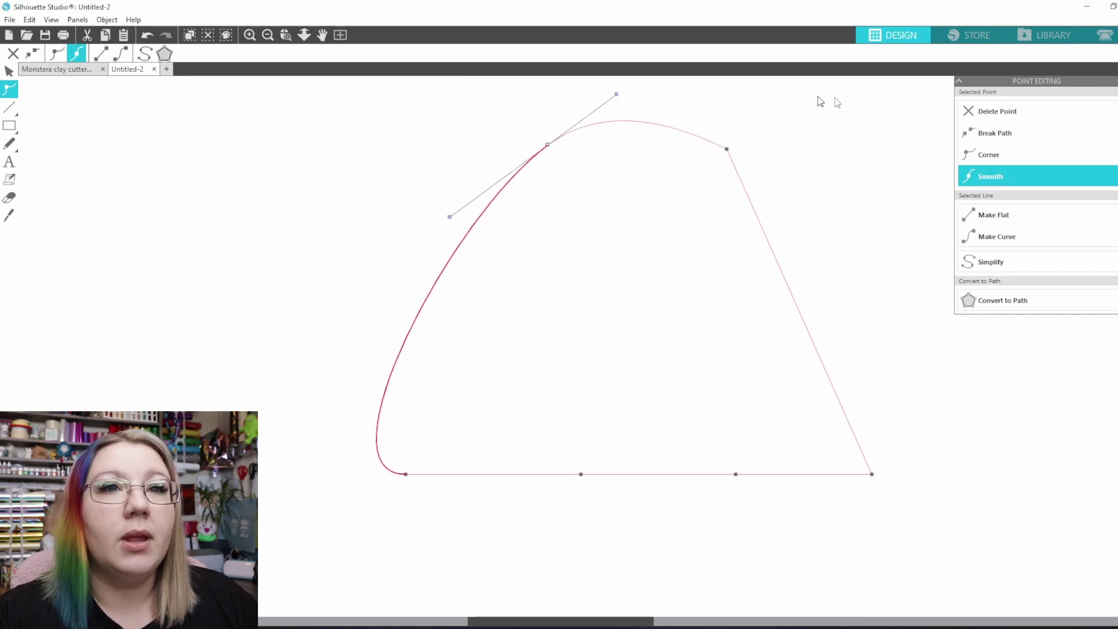
left_click(992, 161)
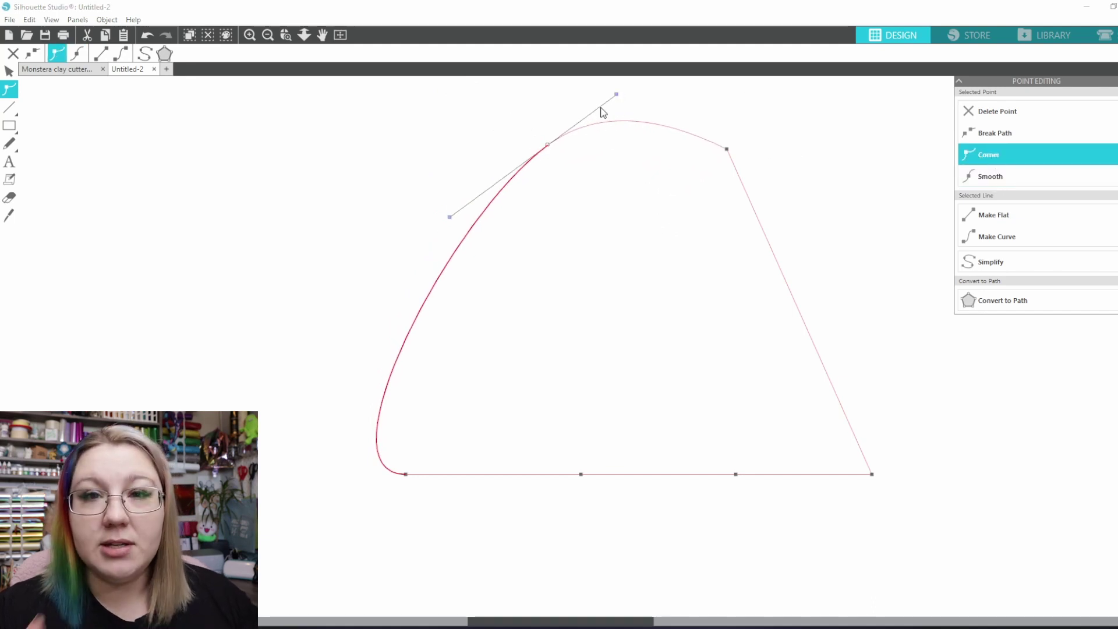
left_click_drag(618, 97, 644, 103)
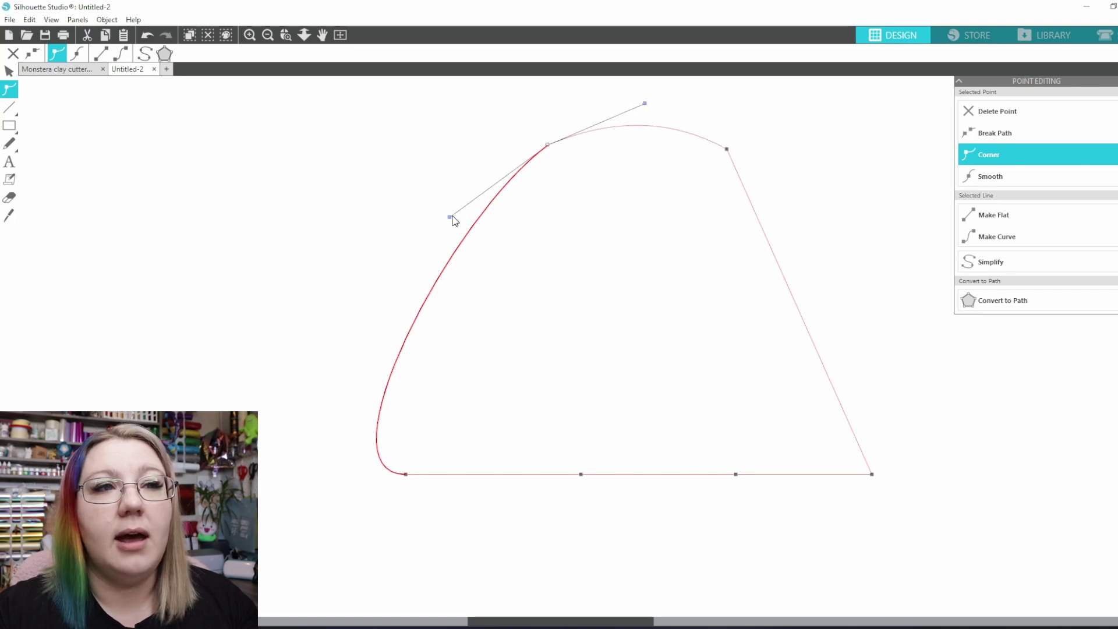
left_click_drag(455, 220, 501, 191)
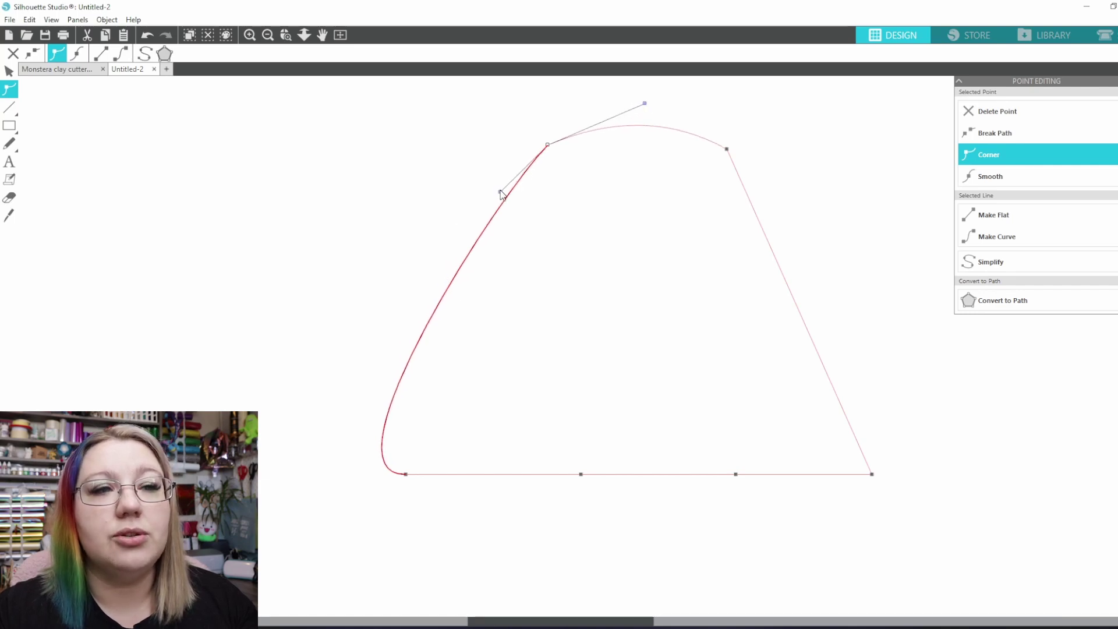
Bow the shape's left edge outward from its lower-left point and move that point farther out along the base
left_click(408, 476)
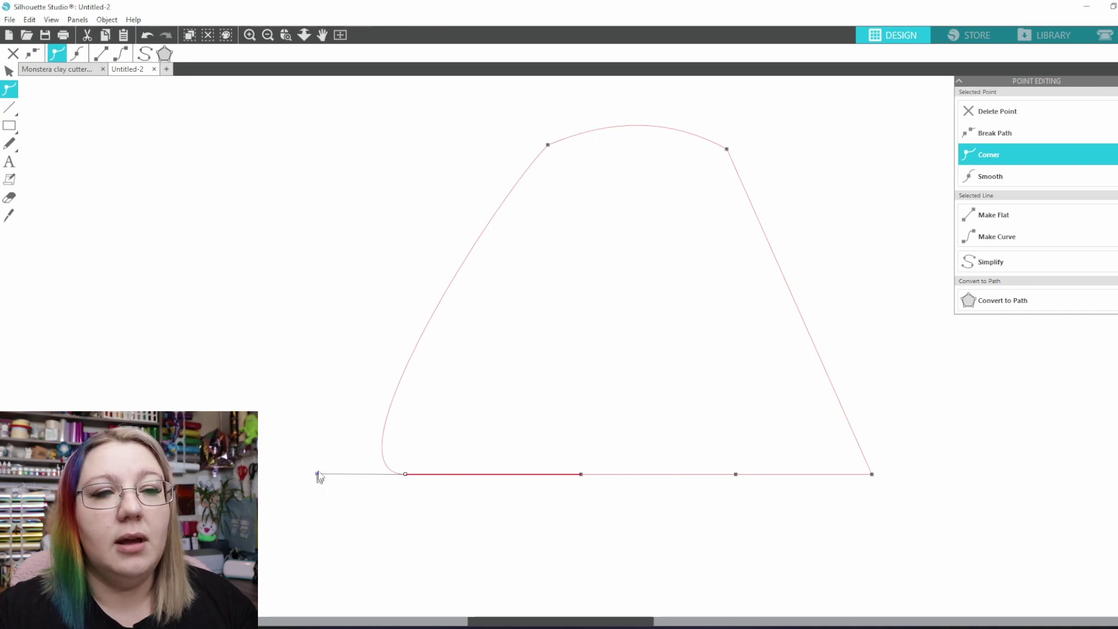
left_click_drag(317, 475, 390, 337)
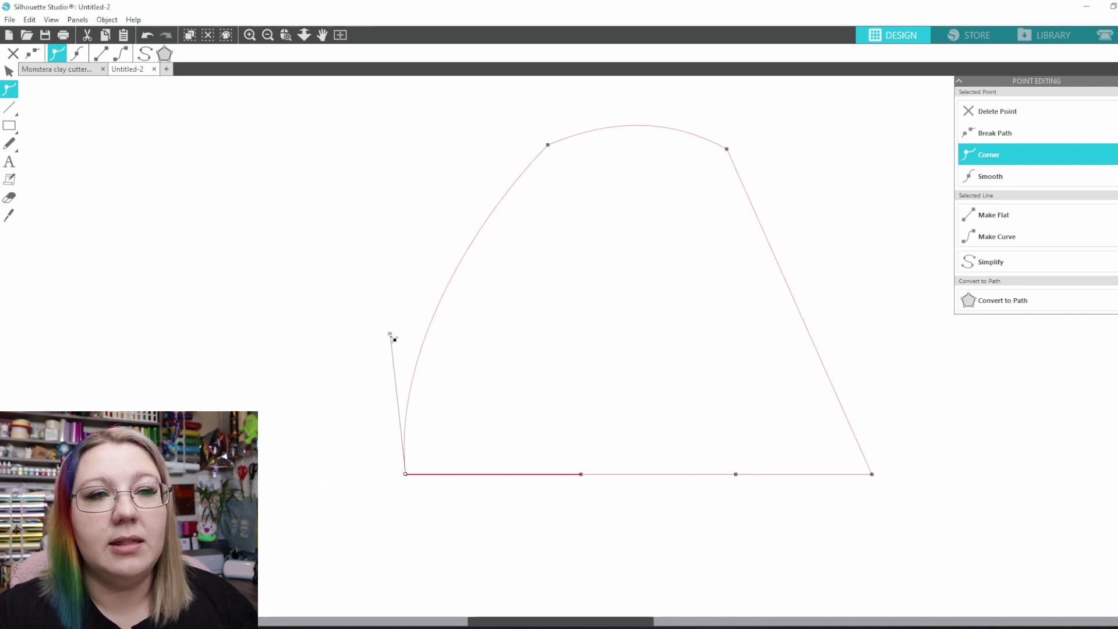
left_click_drag(411, 478, 298, 476)
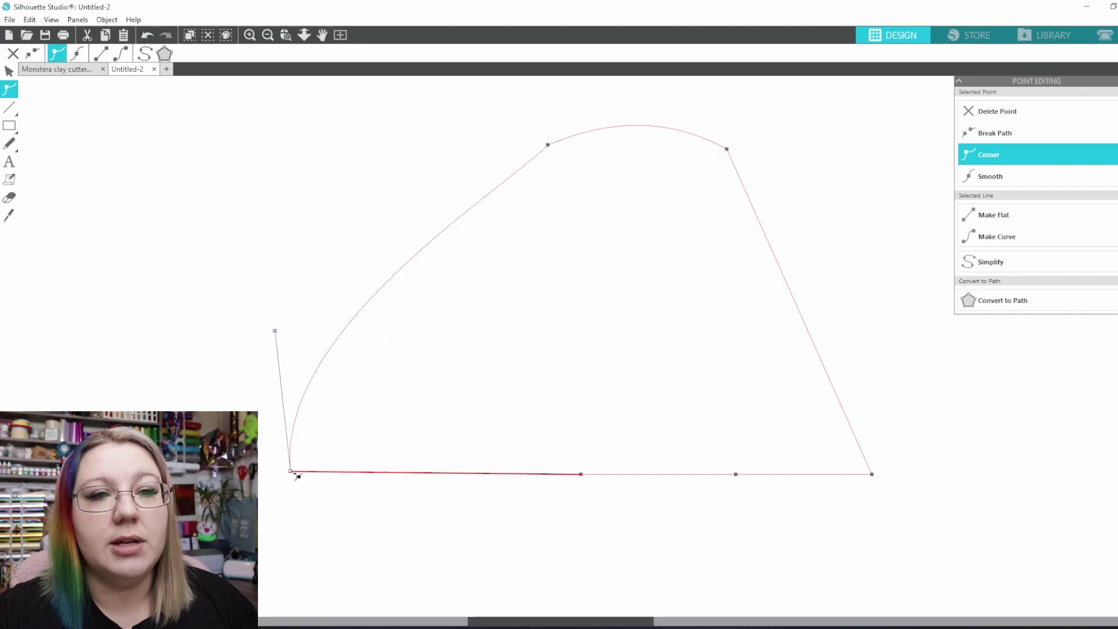
Spread the base points and pull the middle of the base up into a rounded inner arch, with its peak as a corner point
left_click_drag(581, 474, 443, 477)
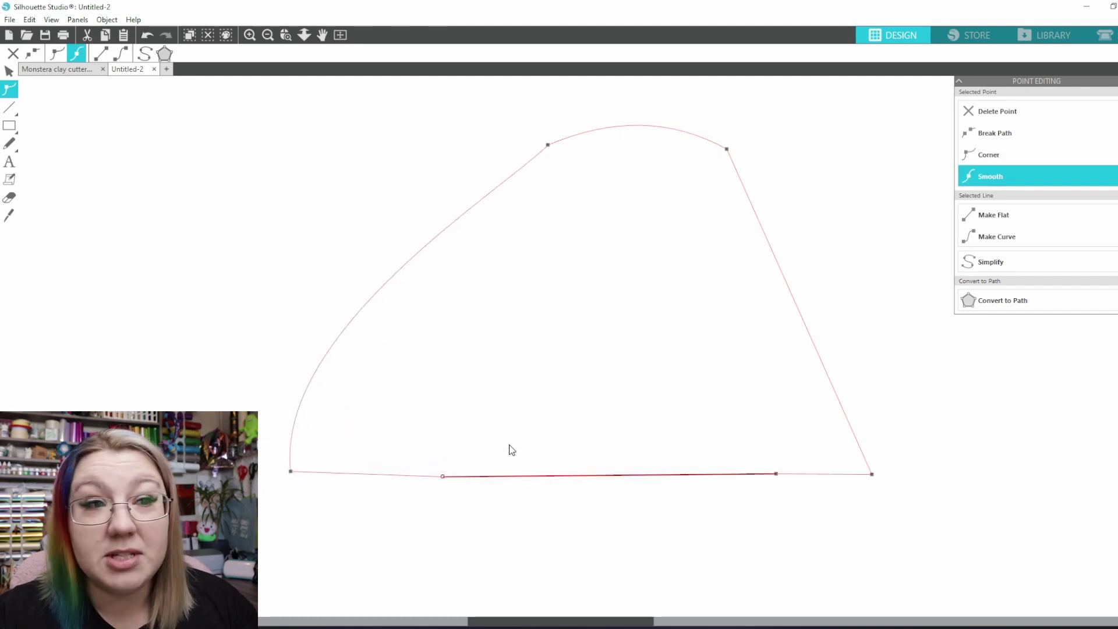
left_click(996, 236)
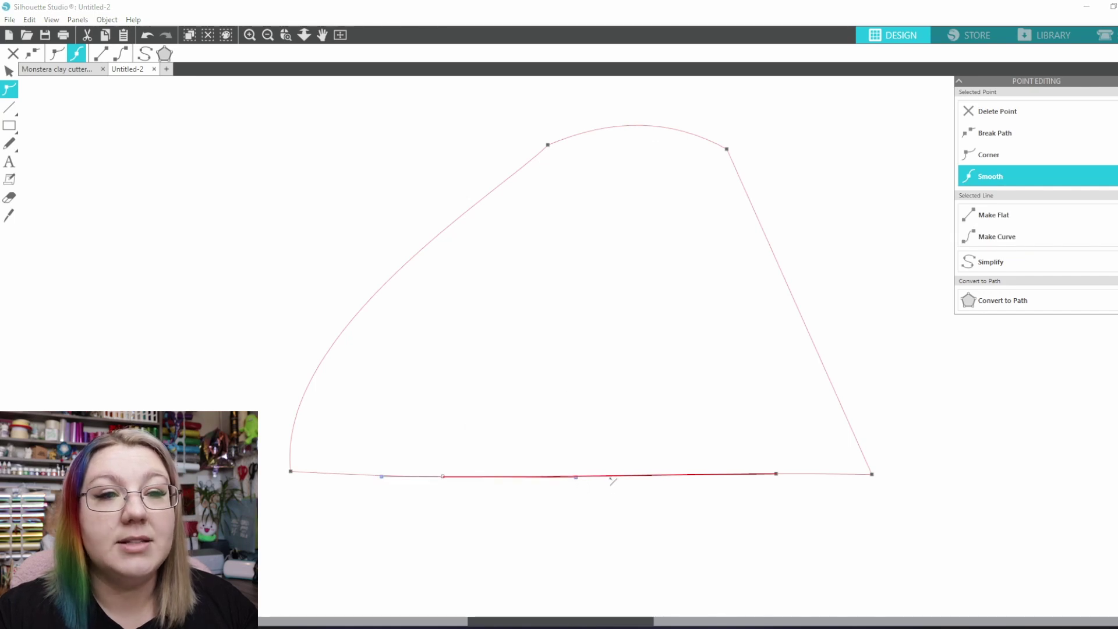
left_click_drag(611, 476, 635, 354)
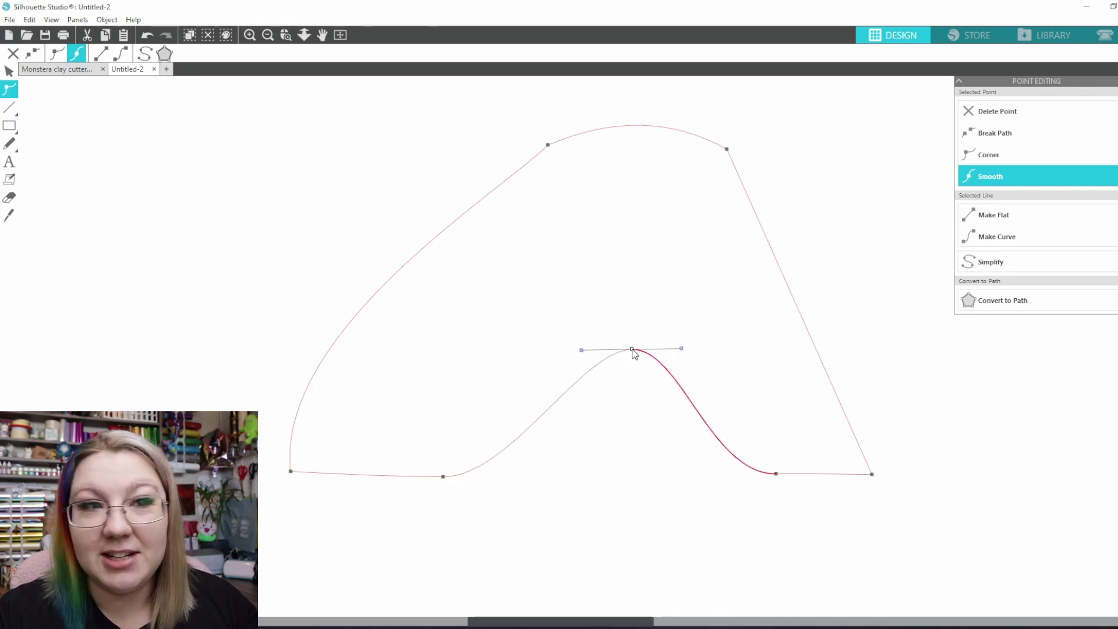
left_click(989, 155)
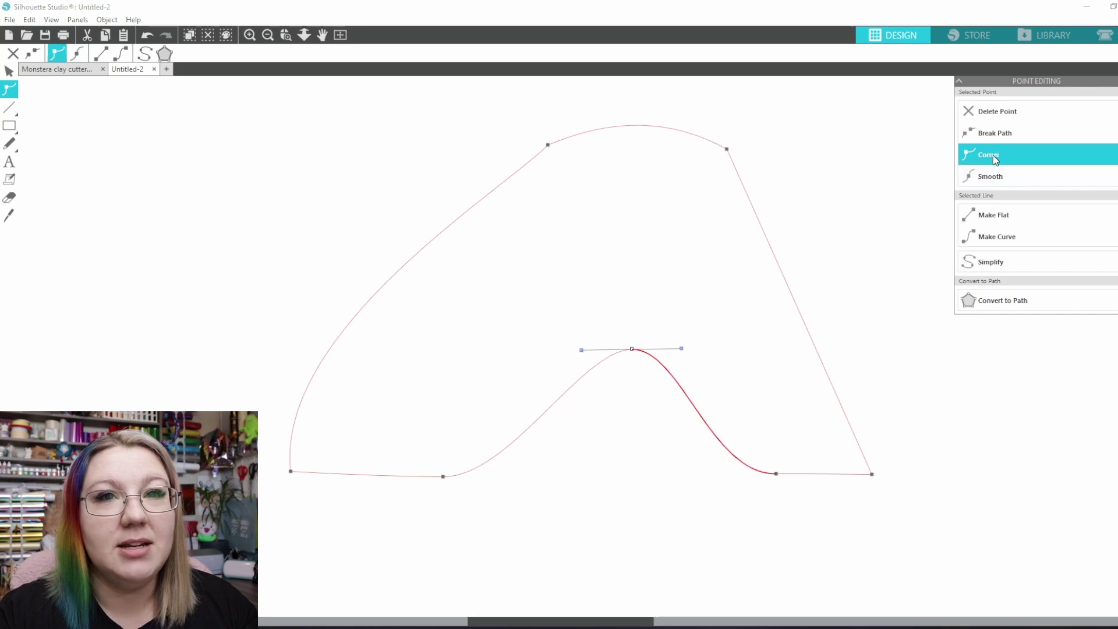
left_click_drag(583, 352, 473, 382)
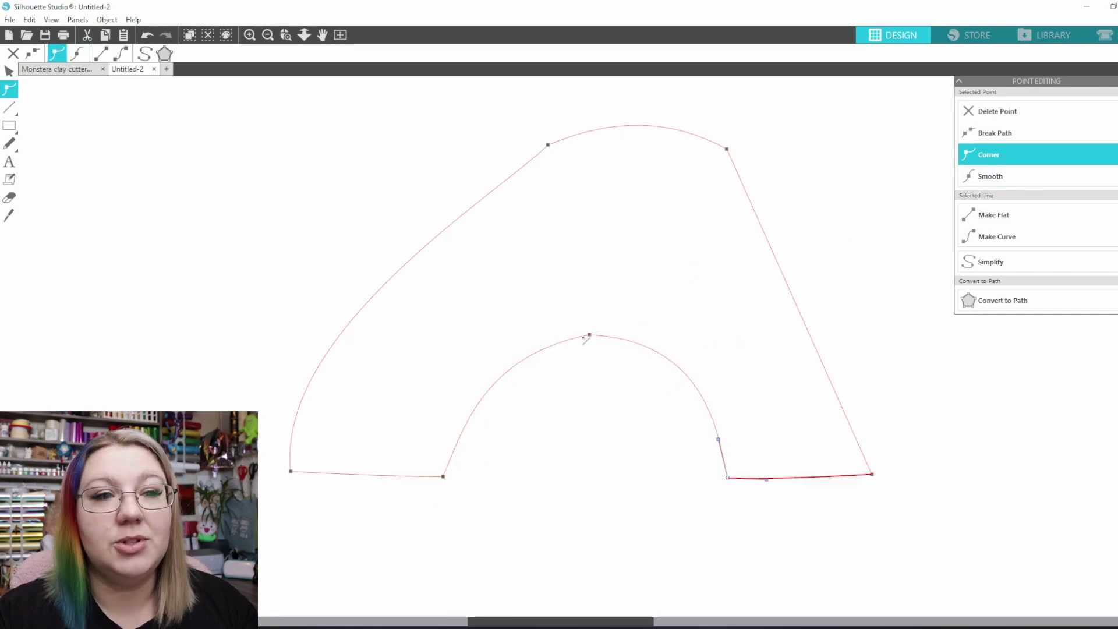
left_click(587, 336)
Round the outer outline by moving its upper points, leveling the lower-left corner and converting the straight right edge to a curve
left_click_drag(547, 144, 494, 165)
left_click_drag(291, 471, 291, 476)
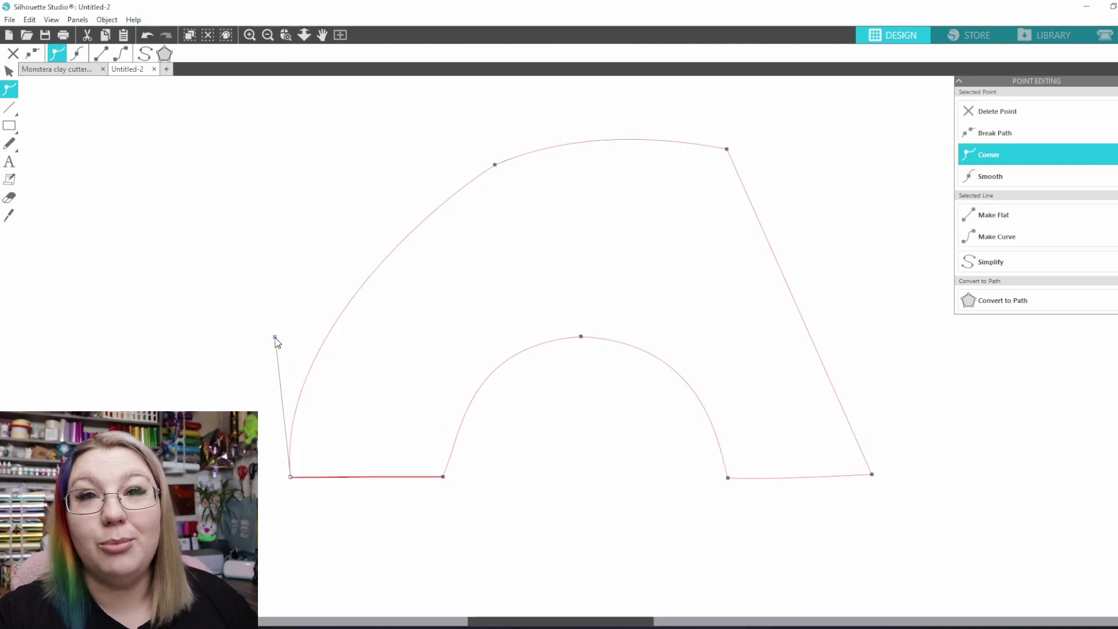
left_click_drag(274, 337, 309, 343)
left_click(997, 237)
left_click_drag(726, 149, 760, 206)
left_click(871, 474)
left_click_drag(834, 385, 867, 356)
Refine the rainbow arch by moving its outer upper-left point, the inner arch's peak and its left foot
left_click_drag(495, 165, 457, 193)
left_click_drag(444, 476, 456, 475)
left_click_drag(581, 336, 590, 316)
left_click_drag(456, 193, 445, 188)
left_click(291, 476)
left_click(445, 188)
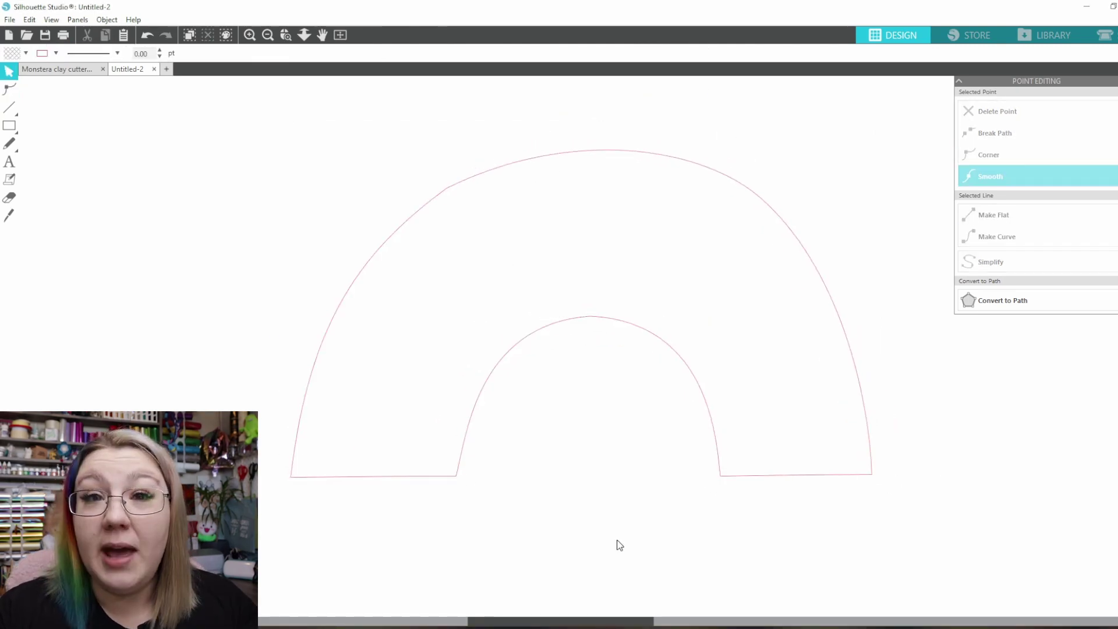
Duplicate the rainbow arch and place the copy over the original with a slight horizontal offset
left_click(577, 333)
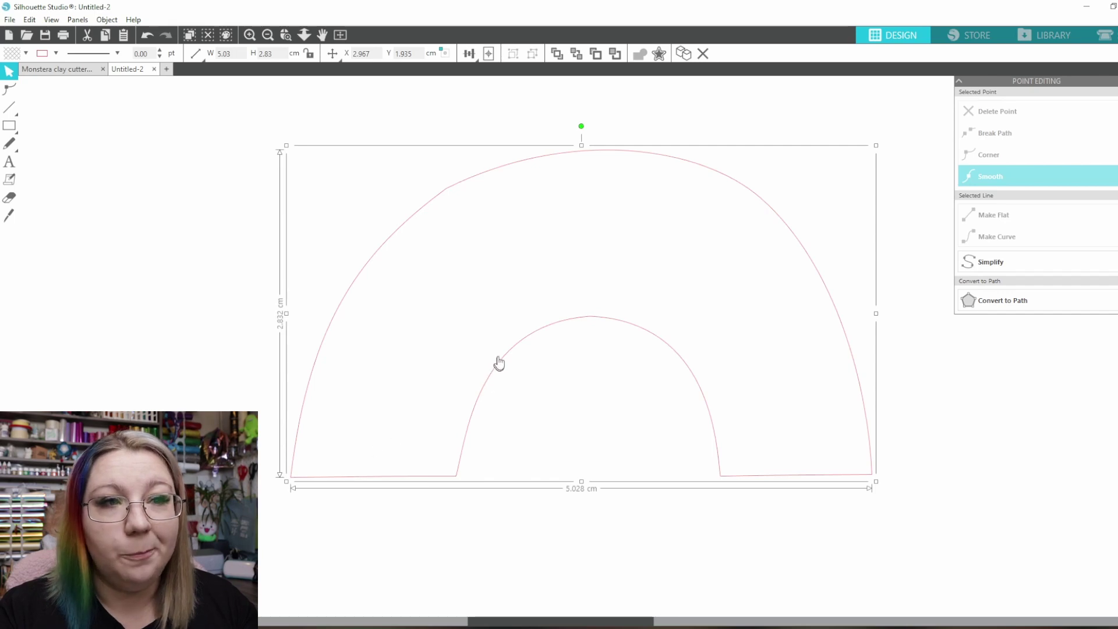
right_click(569, 323)
left_click(640, 414)
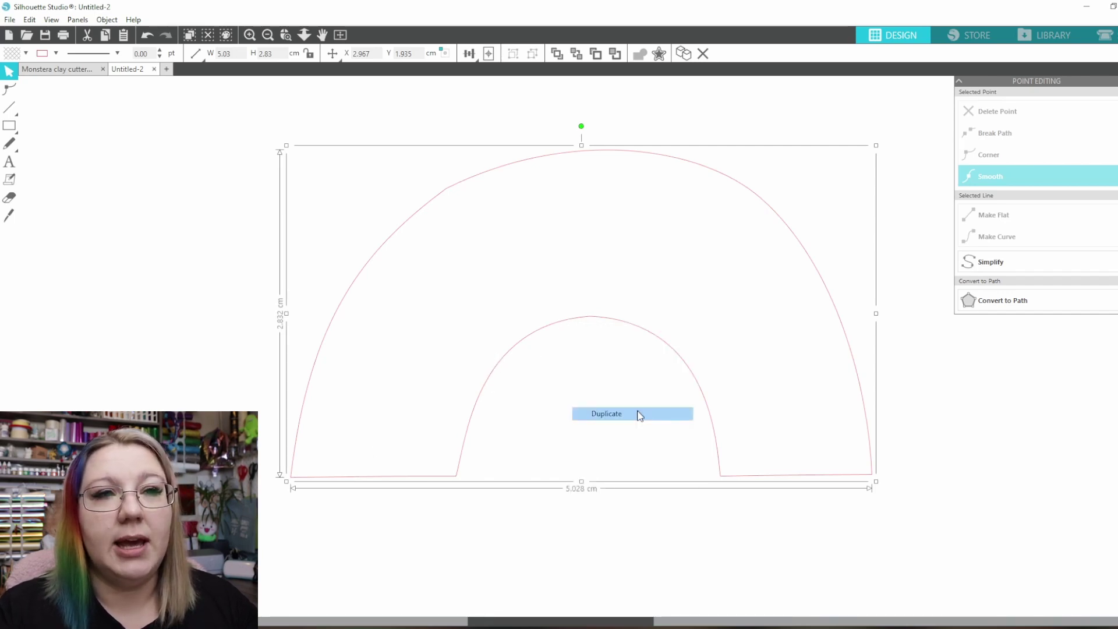
mouse_move(744, 479)
left_mouse_down()
mouse_move(761, 482)
mouse_move(741, 479)
left_mouse_up()
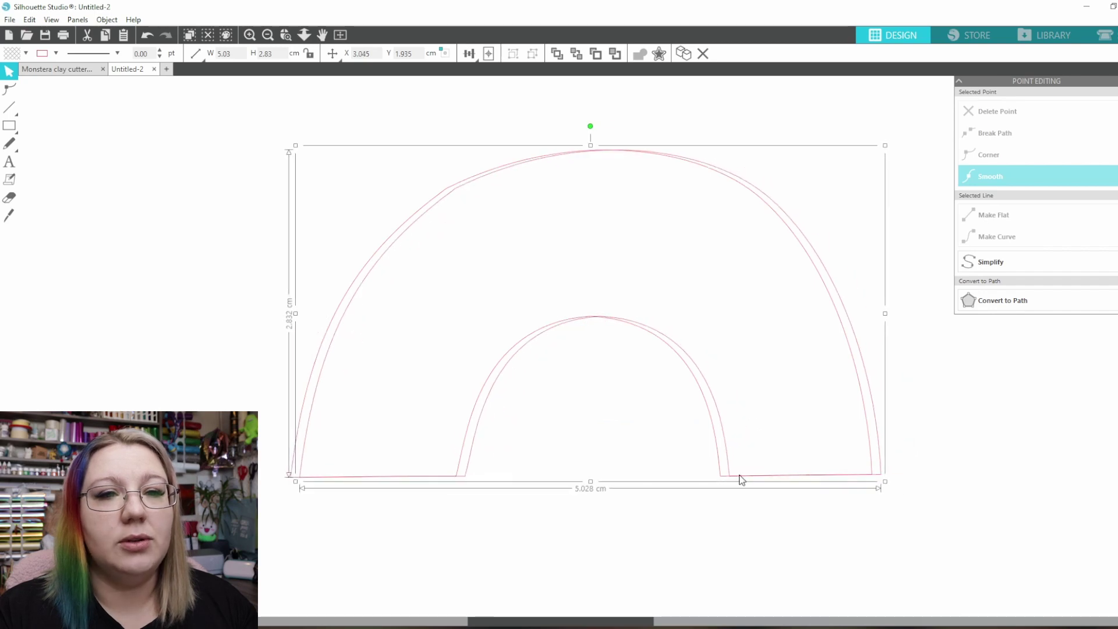
Reshape the duplicate into a thin band inside the large arch by moving its feet, inner peak and upper outer points
double_click(465, 479)
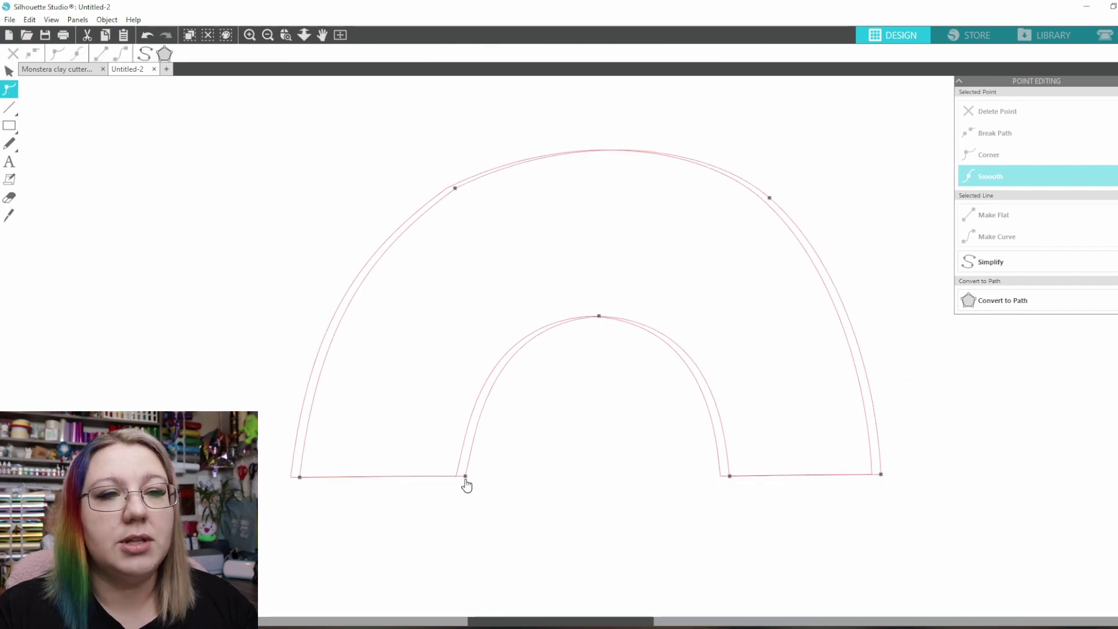
left_click_drag(469, 481, 329, 477)
left_click_drag(459, 192, 491, 216)
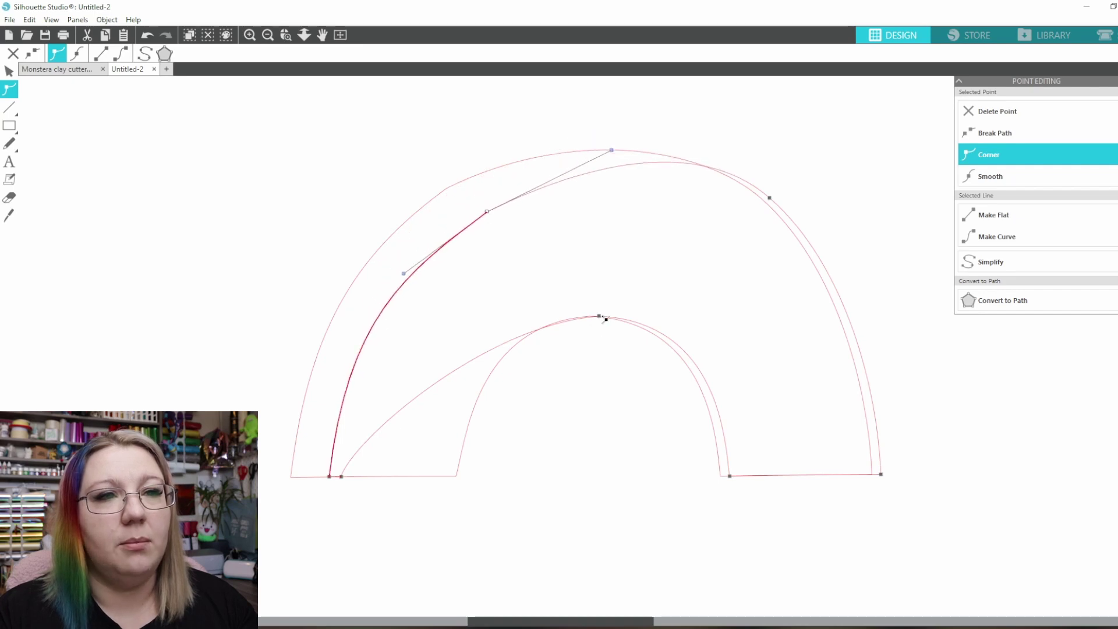
left_click_drag(600, 317, 590, 197)
left_click_drag(769, 198, 697, 220)
left_click_drag(730, 476, 851, 473)
Smooth the thin band's outer curve on the left and broaden its inner curve with the peak point's handles
left_click_drag(697, 220, 722, 234)
left_click_drag(487, 212, 499, 210)
left_click(329, 476)
left_click_drag(373, 316, 382, 290)
left_click(587, 202)
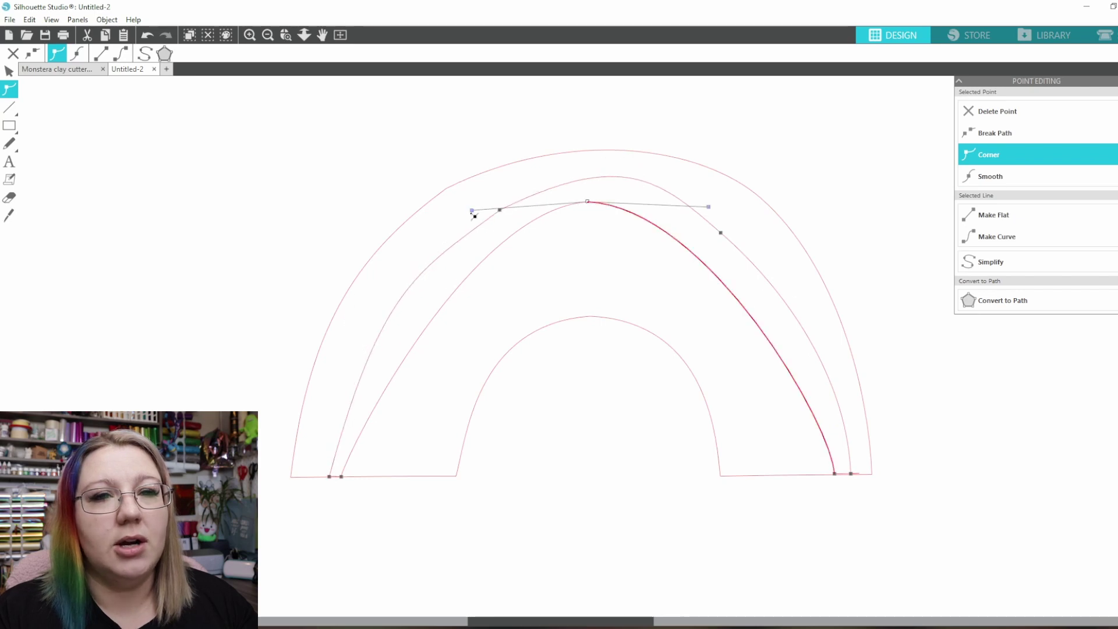
left_click_drag(472, 211, 412, 212)
left_click_drag(709, 207, 751, 191)
Reshape the thin band's outer right curve, making its upper-right point a corner and adjusting both handles
left_click_drag(721, 233, 730, 215)
left_click_drag(807, 280, 819, 268)
left_click(730, 215)
left_click(988, 155)
left_click_drag(666, 179, 716, 223)
left_click_drag(804, 272, 777, 272)
Fine-tune the two foot points on the thin band's right end and the handle shaping its outer top curve
left_click_drag(850, 473, 848, 474)
left_click_drag(834, 473, 839, 475)
left_click(715, 222)
left_click_drag(682, 217, 681, 200)
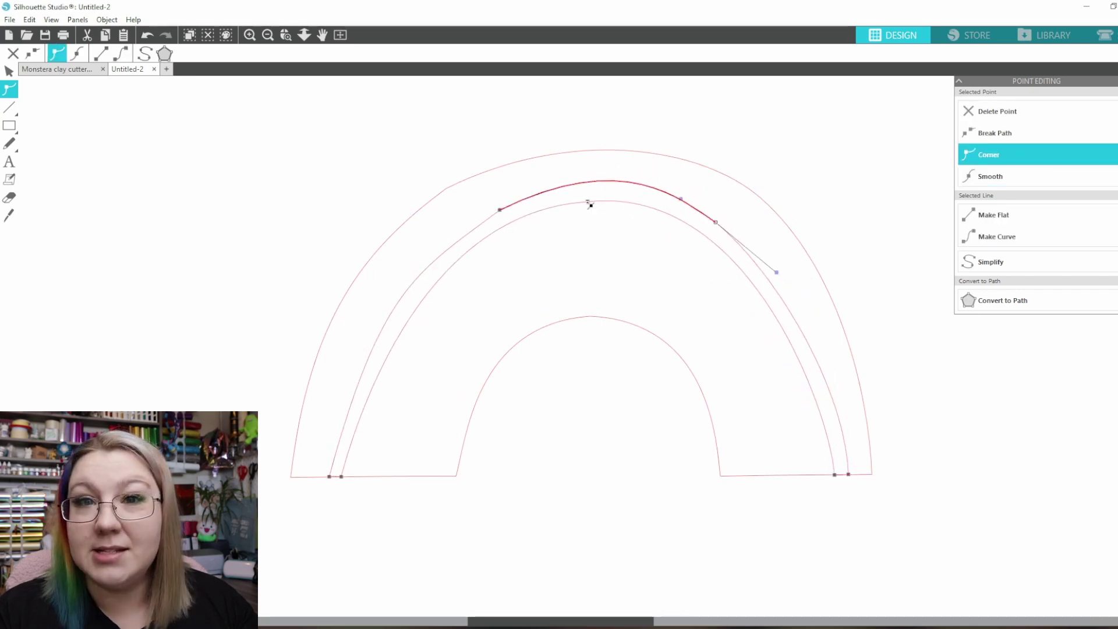
Shift the thin band's inner peak slightly and adjust handles to even out the curves on its left side
left_click_drag(587, 201, 604, 199)
left_click_drag(767, 187, 736, 189)
left_click(499, 210)
left_click_drag(427, 265, 421, 274)
left_click(342, 476)
left_click_drag(373, 387, 360, 390)
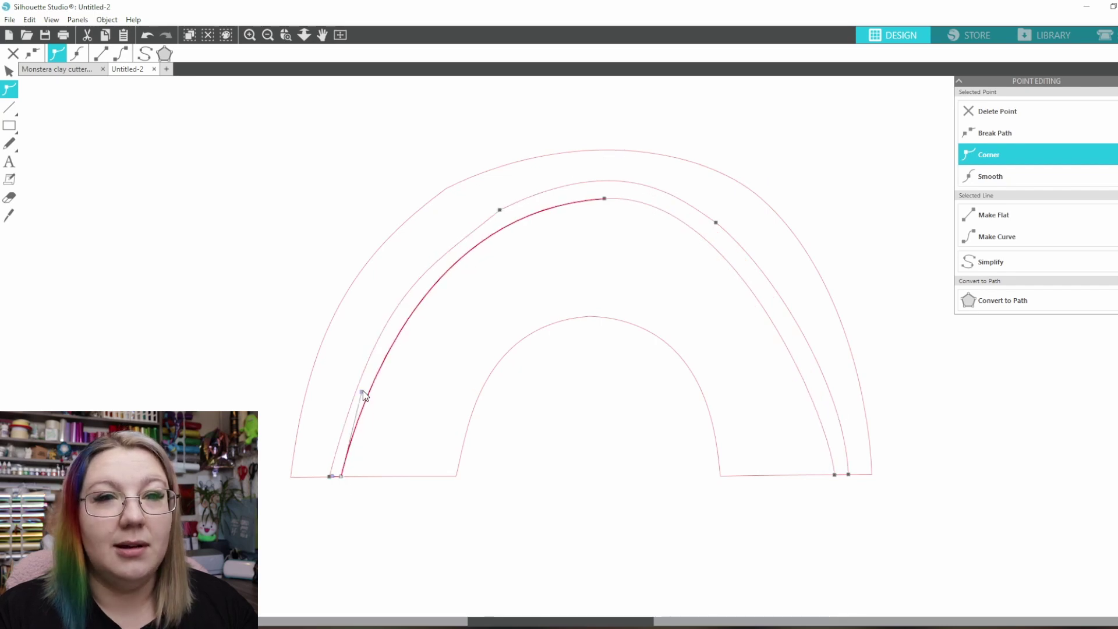
Even out the thin band's thickness by extending the inner peak's right handle and spreading the two upper outer points
left_click(443, 349)
left_click(604, 199)
left_click_drag(736, 188, 765, 196)
left_click_drag(716, 222, 723, 218)
left_click_drag(500, 210, 483, 217)
left_click_drag(404, 281, 407, 282)
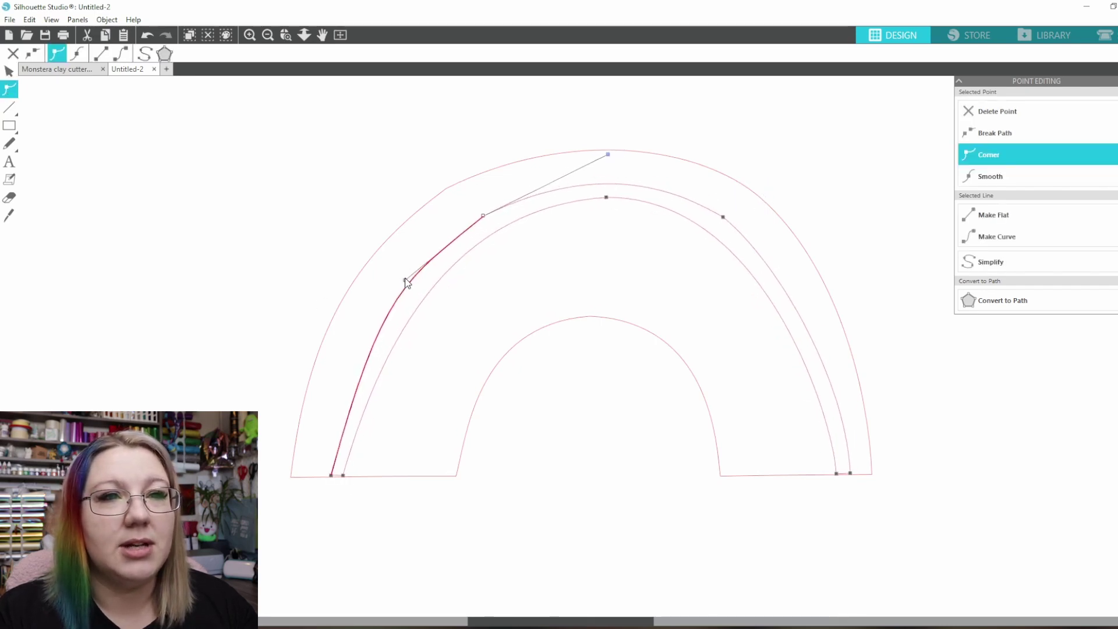
Edit the large arch's points and nudge its outer upper-left point to soften the bend
left_click(425, 235)
left_click(449, 189)
double_click(449, 189)
left_click_drag(447, 188, 450, 189)
left_click(445, 200)
double_click(444, 200)
Reopen the thin band for point editing and adjust its inner right foot, inner peak and the peak's right handle
left_click(587, 203)
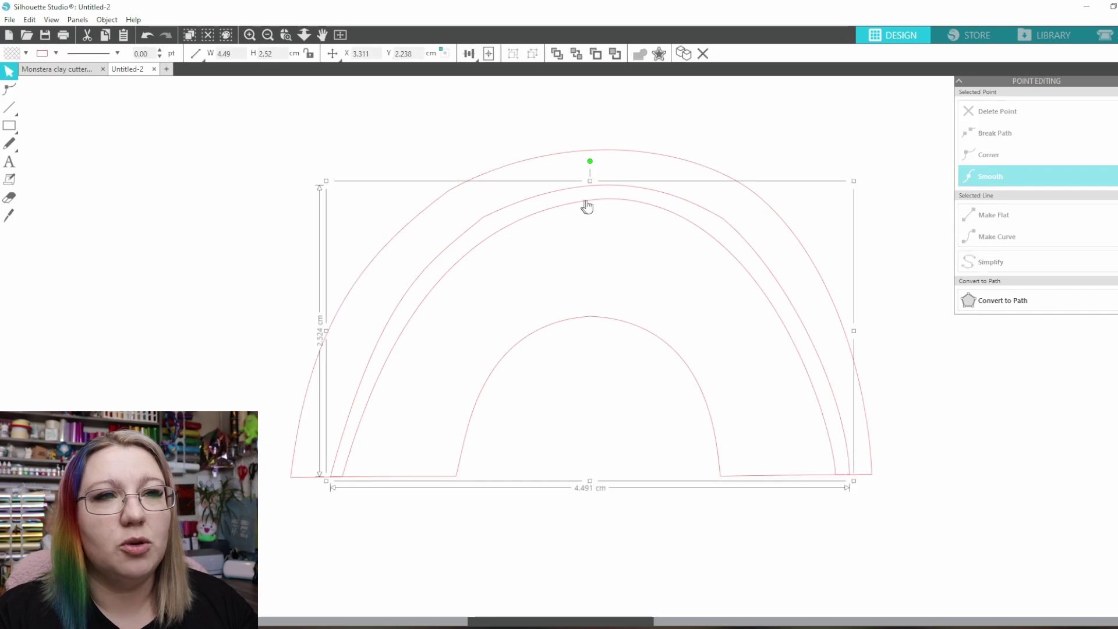
double_click(604, 192)
left_click(838, 475)
left_click_drag(838, 475, 839, 474)
left_click_drag(603, 191, 604, 197)
left_click_drag(764, 194, 719, 221)
Fine-tune the handles along the thin band's outer top curve and finish its point editing
left_click(754, 212)
left_click_drag(685, 196, 682, 194)
left_click(483, 217)
left_click_drag(610, 153, 605, 151)
left_click(612, 431)
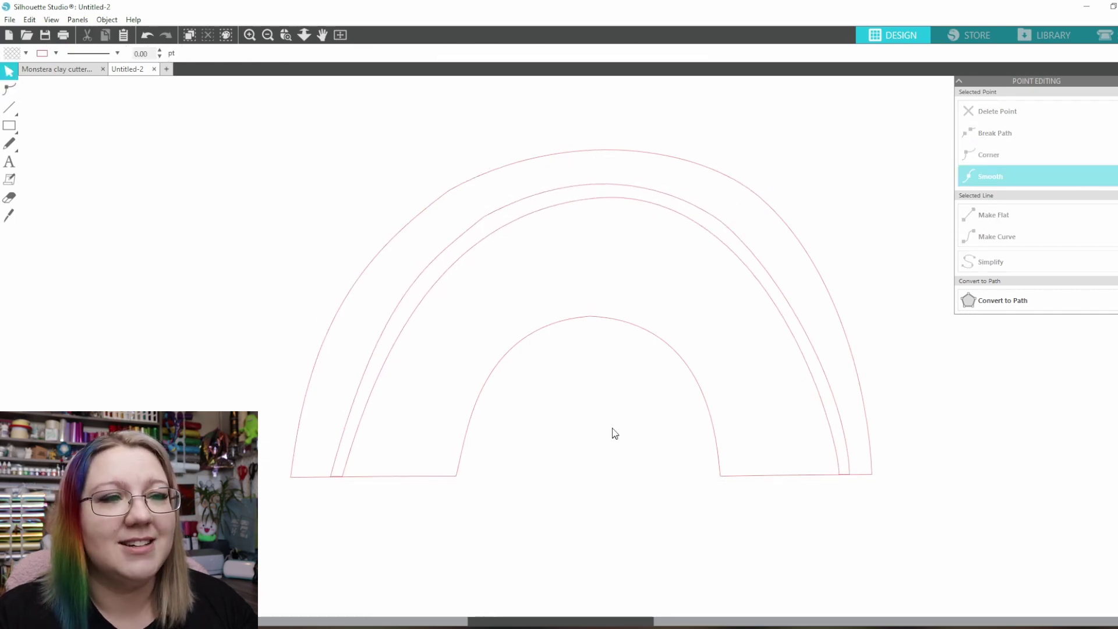
Duplicate the thin band, scale the copy down to nest beneath the first one, and select all shapes
left_click(584, 204)
right_click(584, 209)
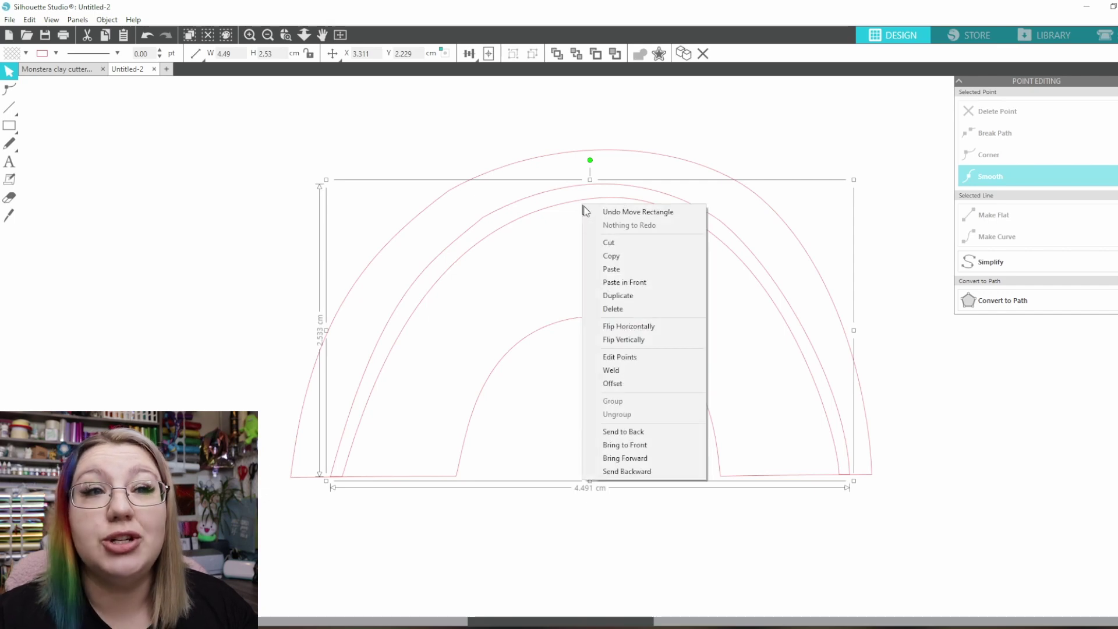
left_click(639, 273)
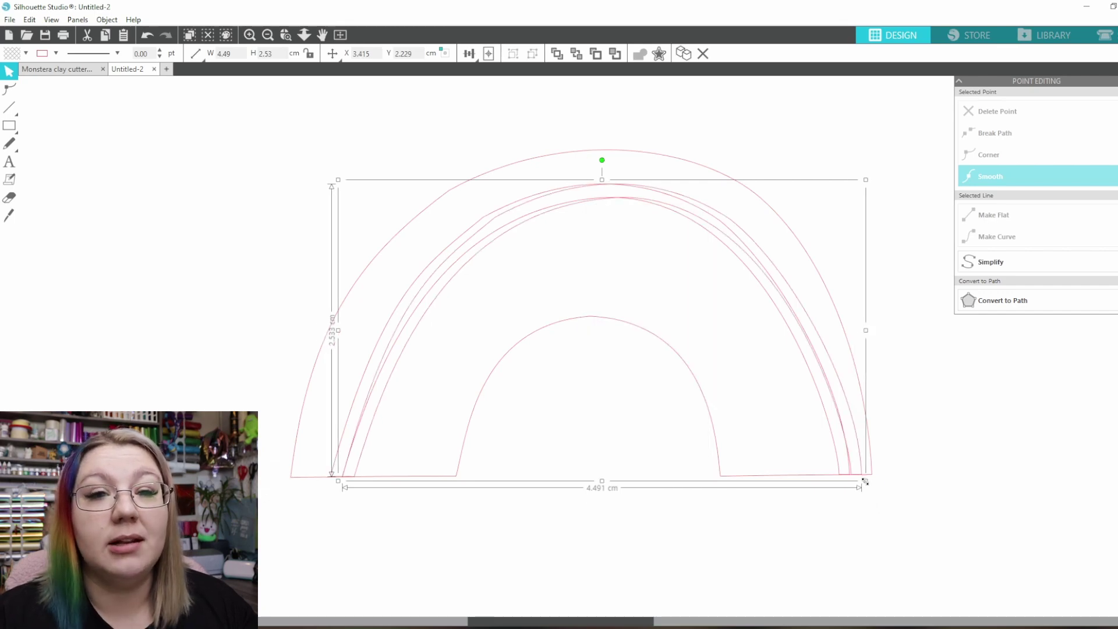
left_click_drag(871, 481, 811, 484)
key("ctrl+a")
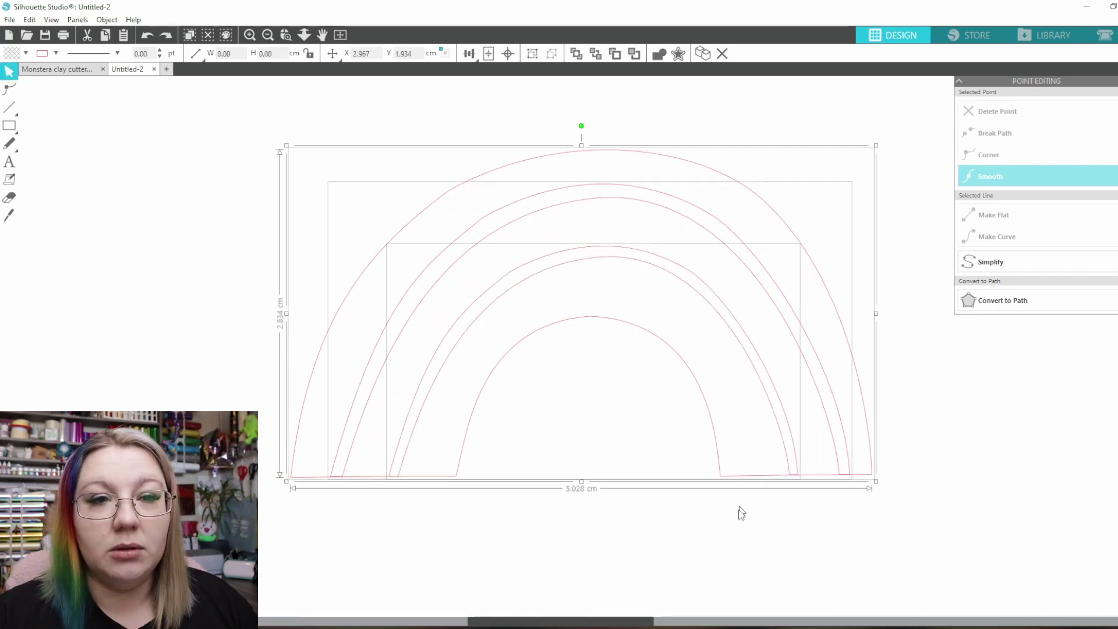
Duplicate the large arch, move the copy clear of the original beyond its lower right, and narrow the inner thin band slightly
left_click(733, 489)
left_click(738, 481)
right_click(733, 478)
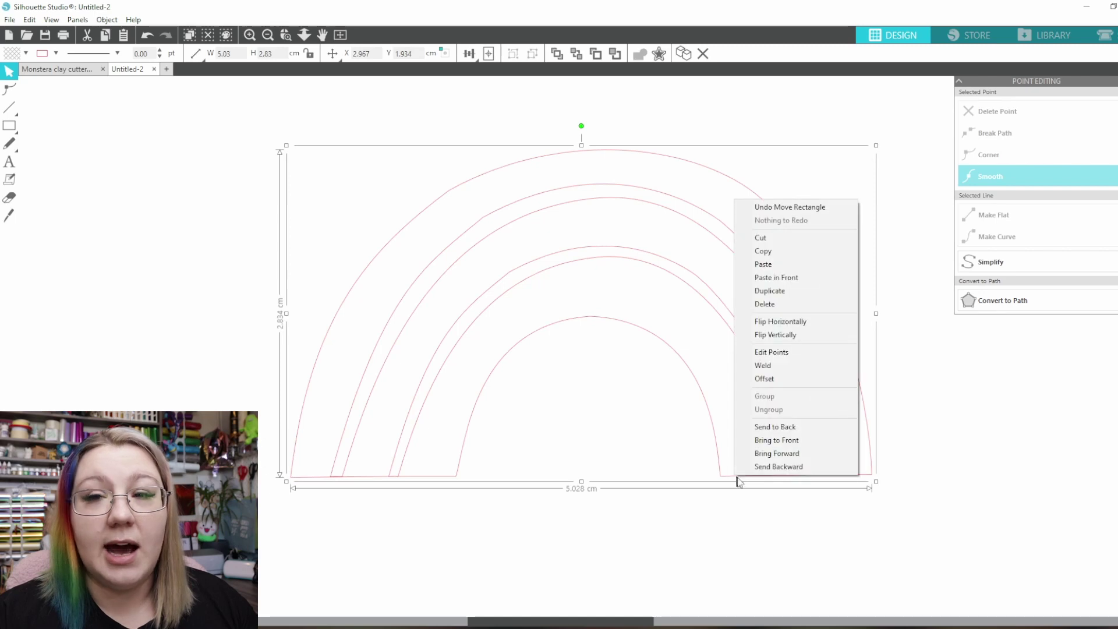
left_click(803, 290)
left_click_drag(728, 475, 1110, 608)
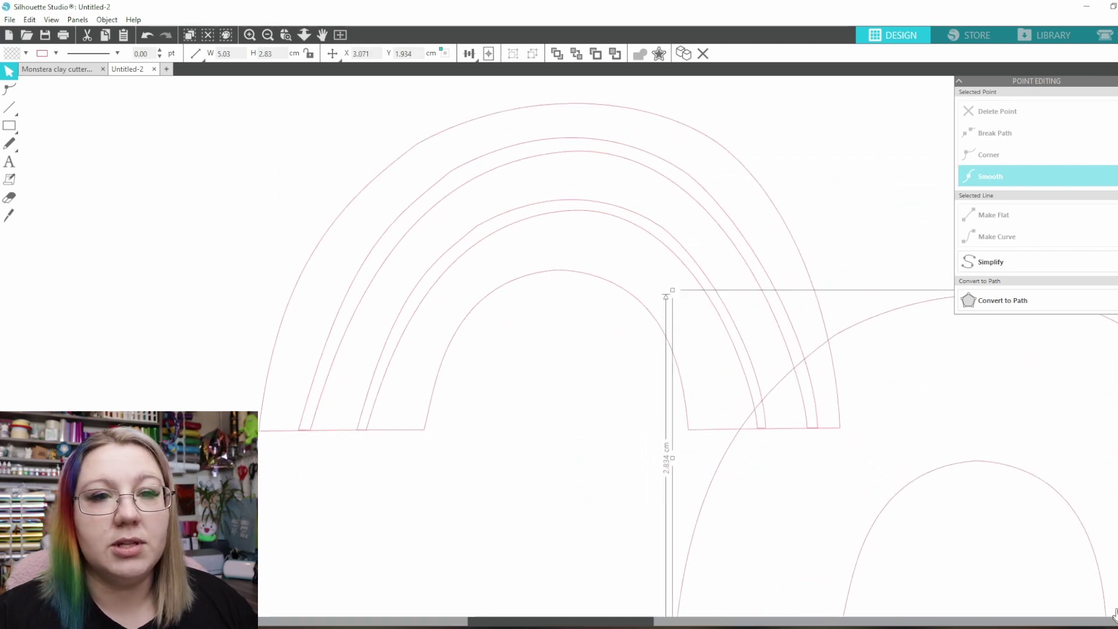
left_click_drag(889, 491, 1084, 557)
left_click_drag(923, 512, 1013, 532)
left_click(813, 512)
left_click_drag(878, 511, 796, 460)
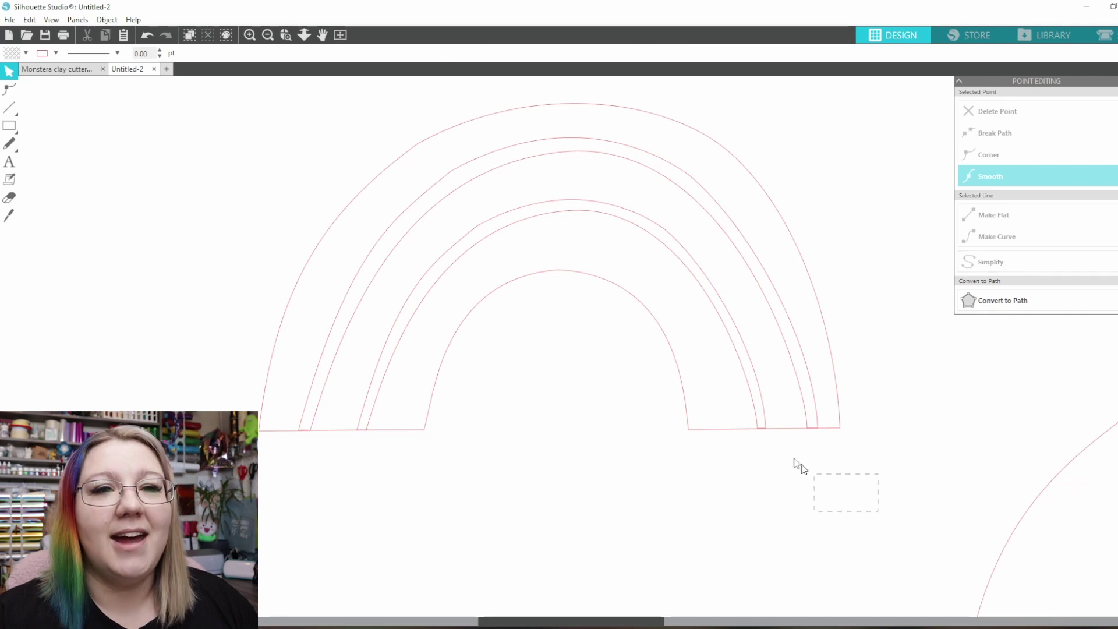
Offset the original large arch outward by 0.050 cm with sharp corners and apply the offset
left_click(274, 432)
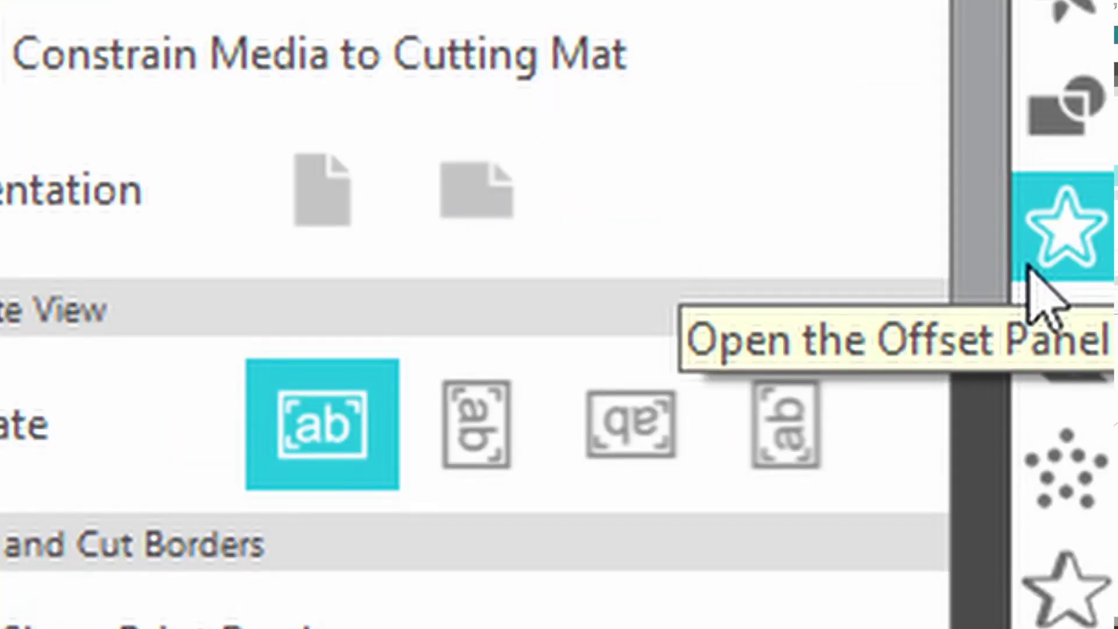
left_click(1028, 268)
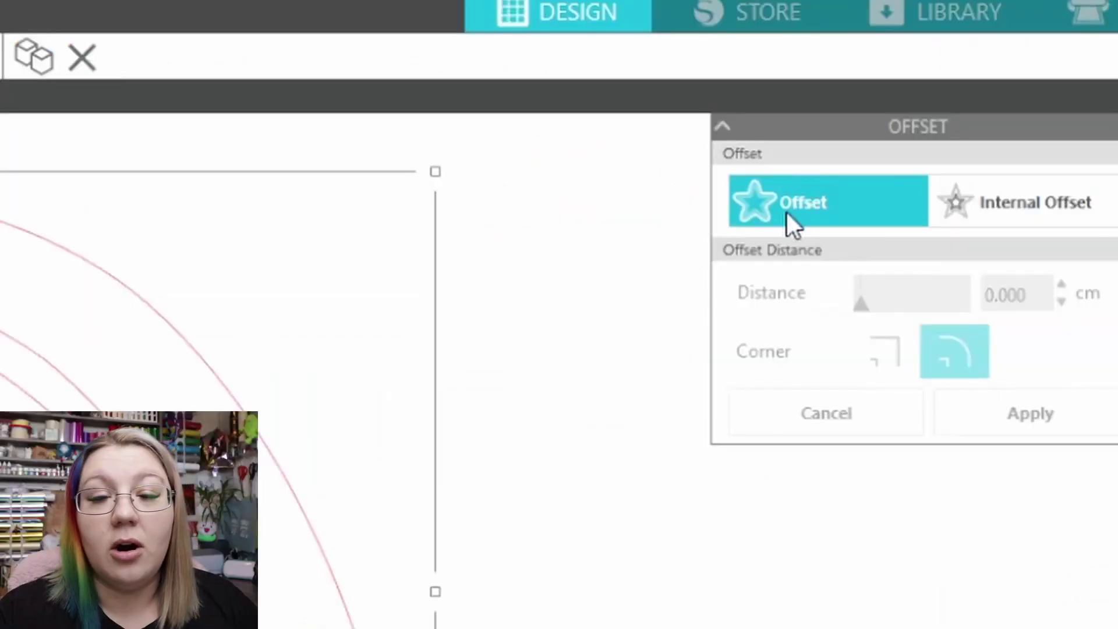
left_click(787, 212)
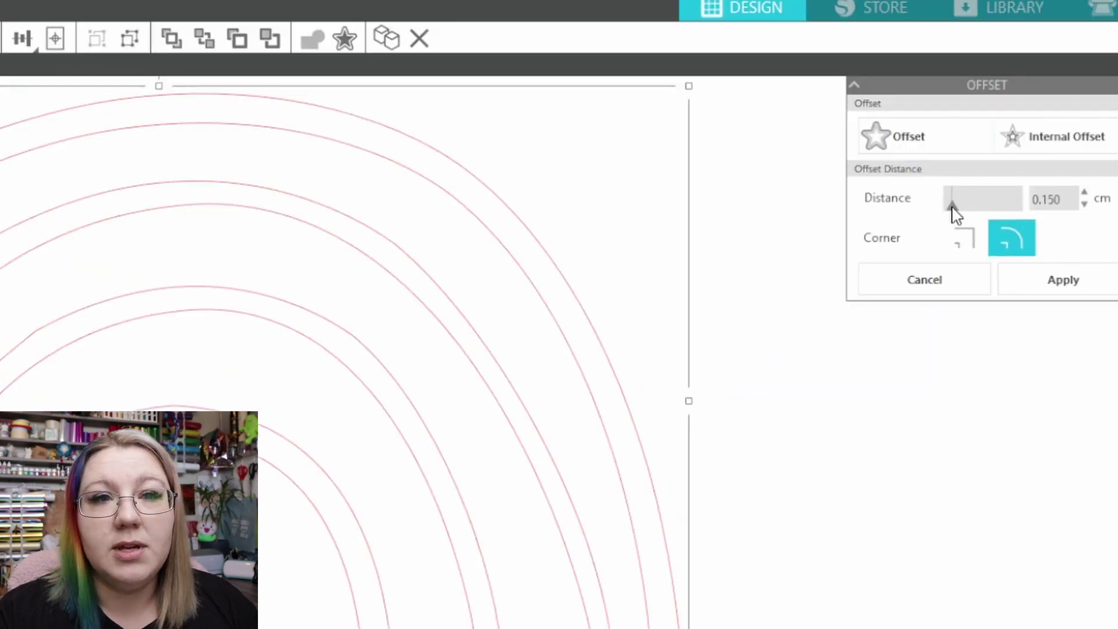
left_click_drag(952, 205, 949, 205)
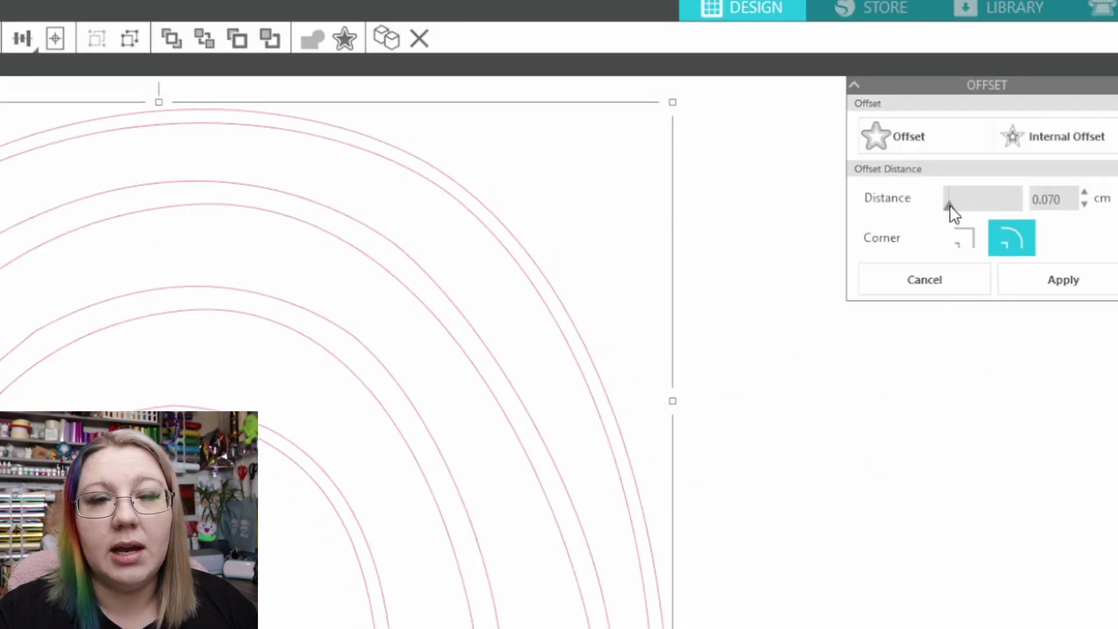
left_click(1084, 204)
left_click(1084, 204)
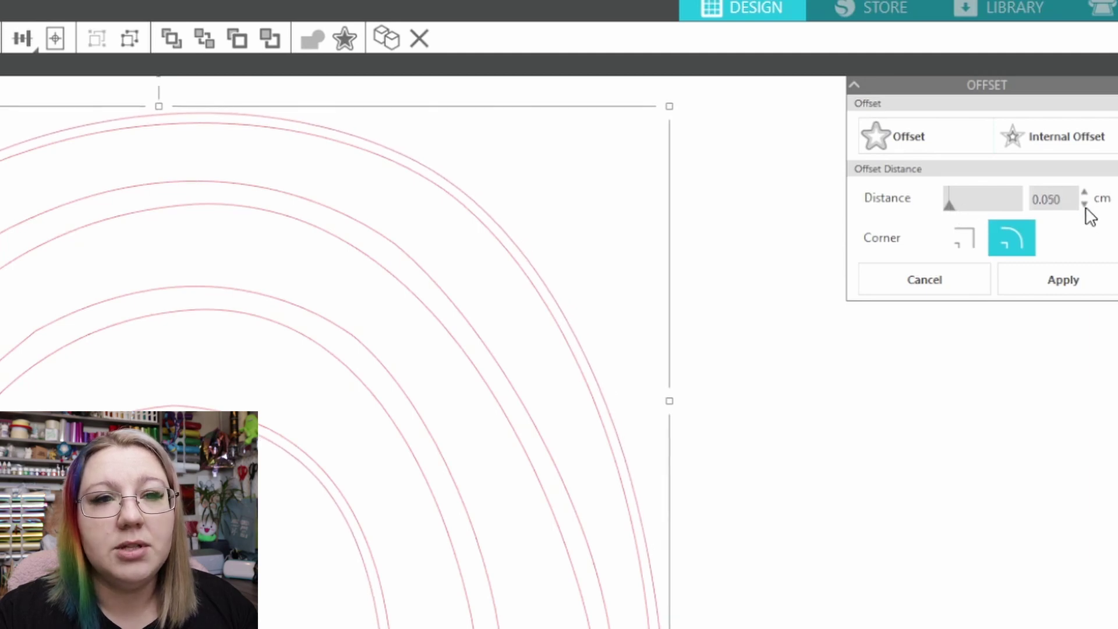
left_click(949, 237)
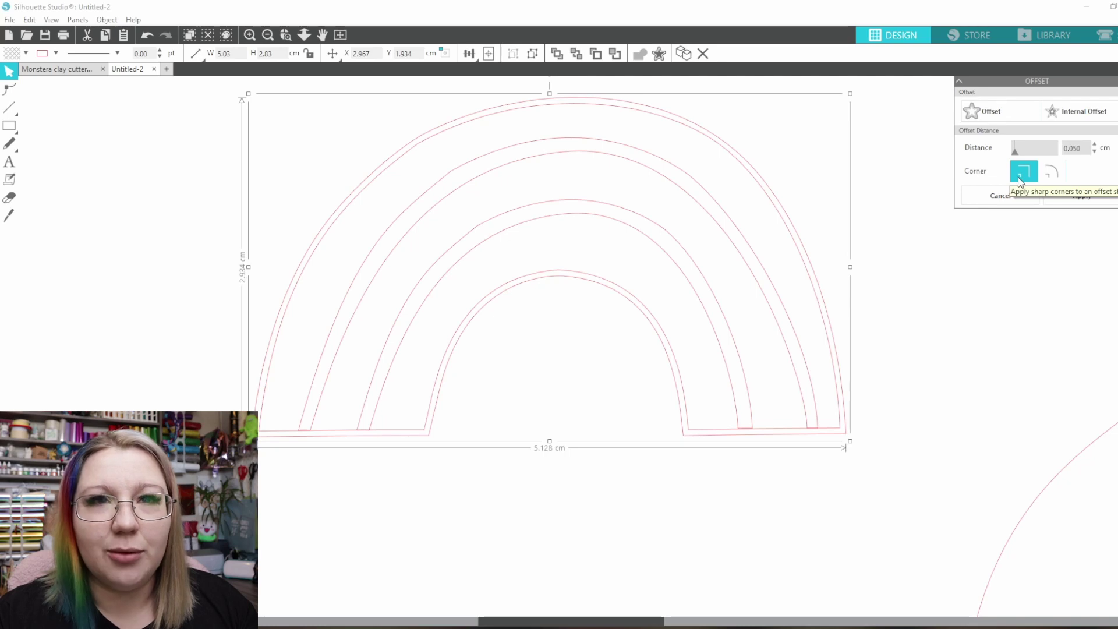
left_click(1084, 197)
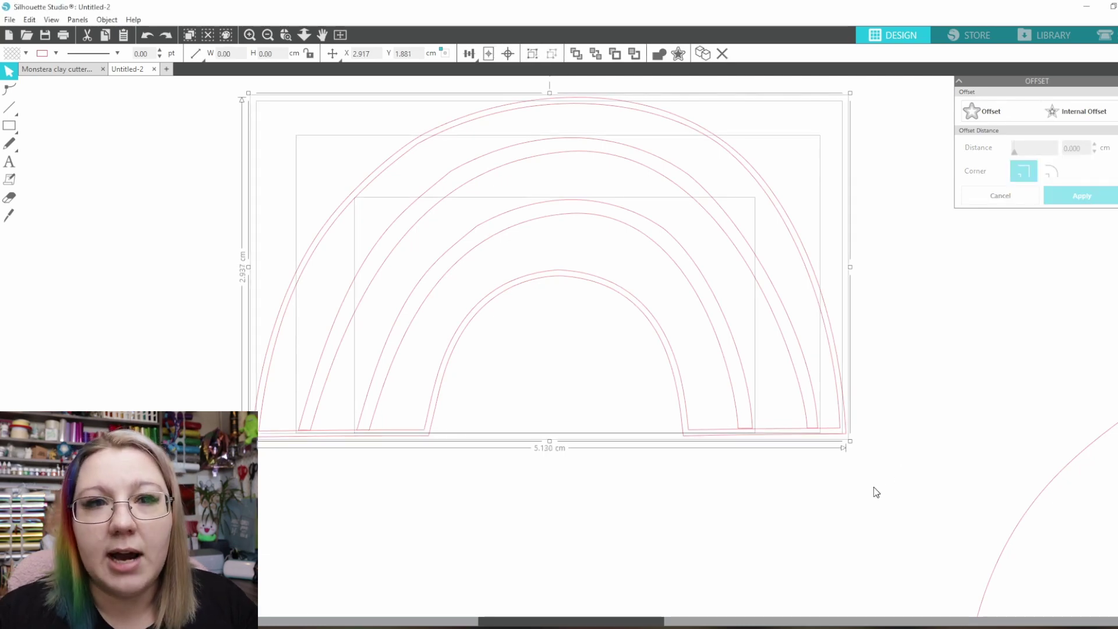
Nudge the inner and outer thin bands slightly downward so their feet meet the large arch's base line
left_click(771, 476)
left_click(747, 432)
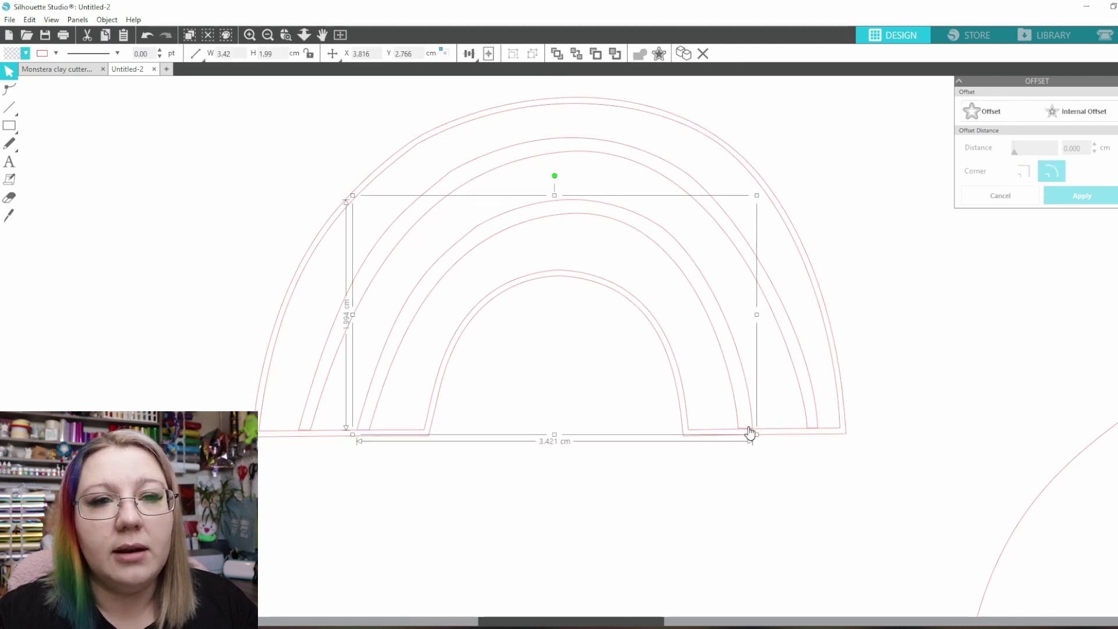
left_click_drag(749, 430, 750, 432)
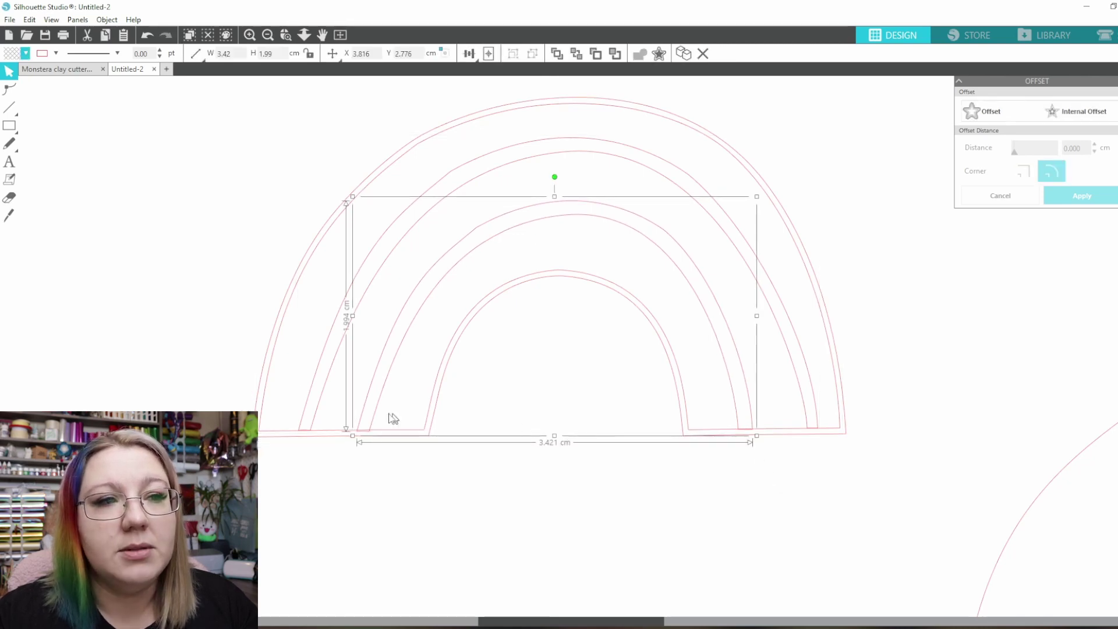
left_click(808, 429)
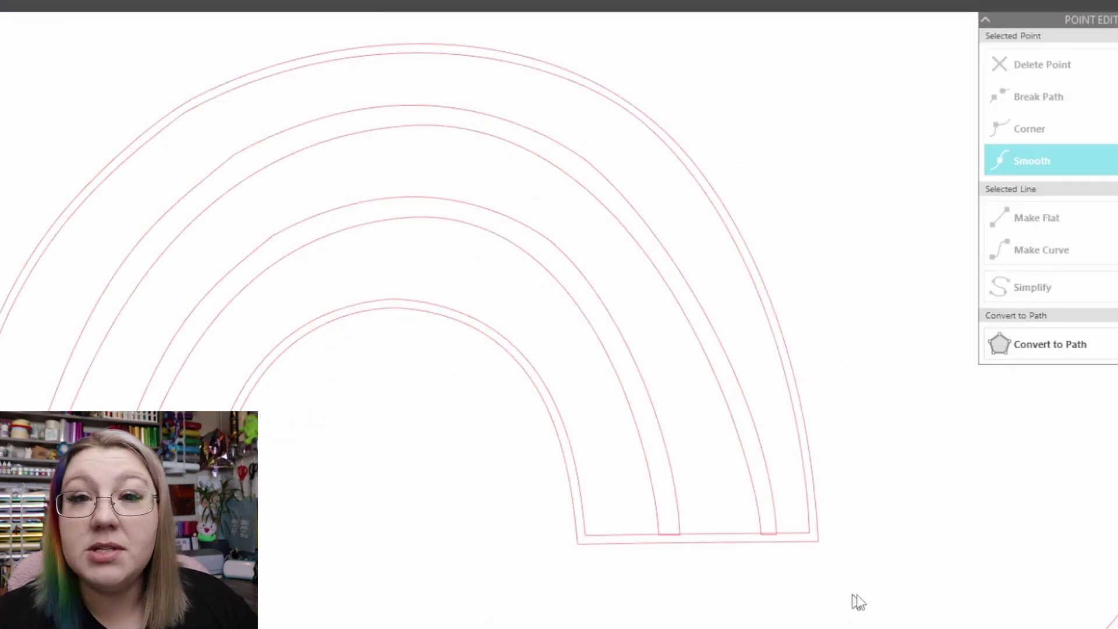
Combine the large arch, its offset and both thin bands into a compound path and fill it with black
left_click_drag(882, 593, 410, 316)
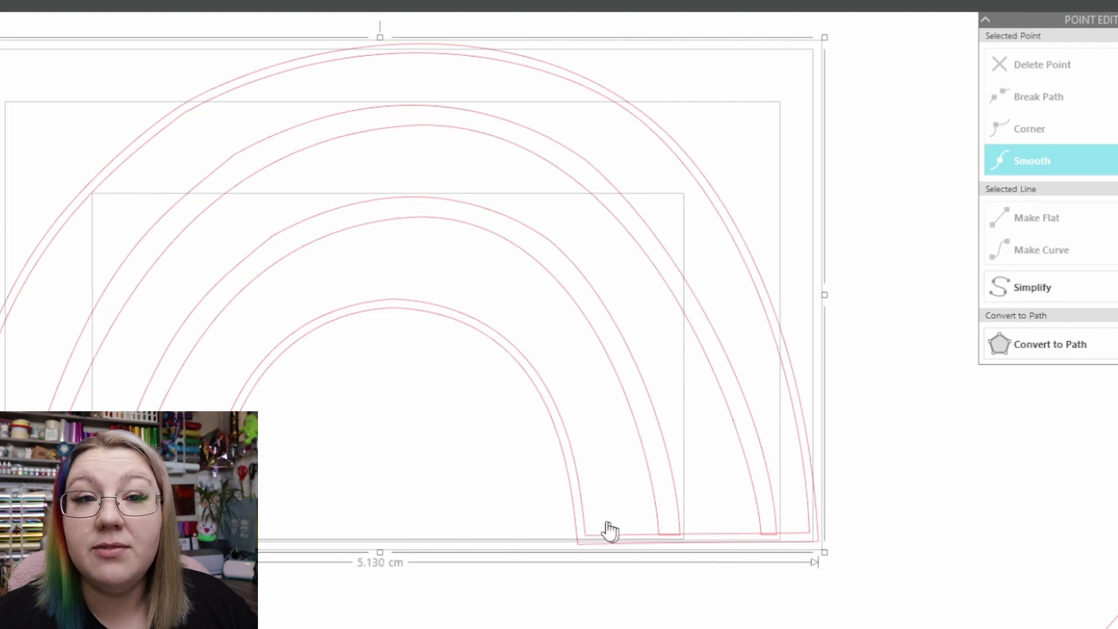
right_click(581, 526)
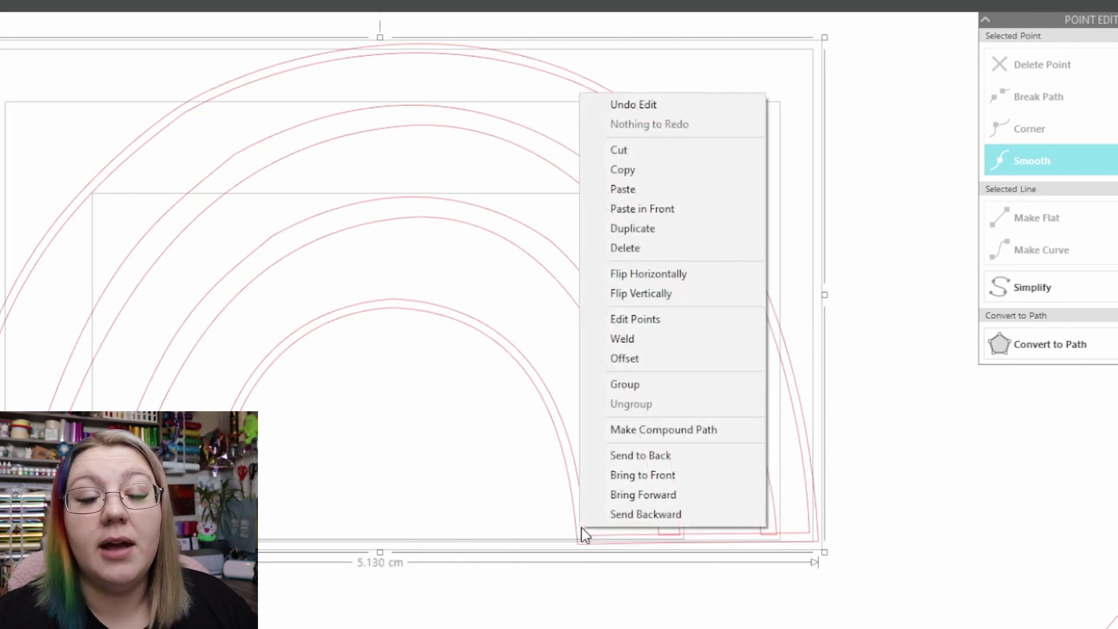
left_click(650, 433)
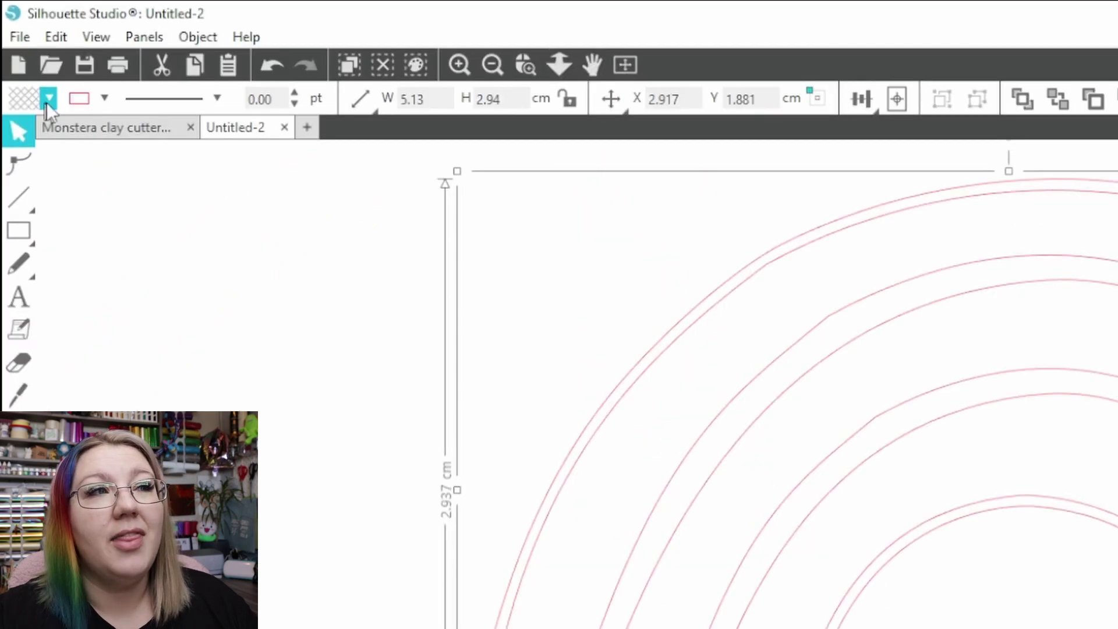
left_click(48, 100)
left_click(25, 133)
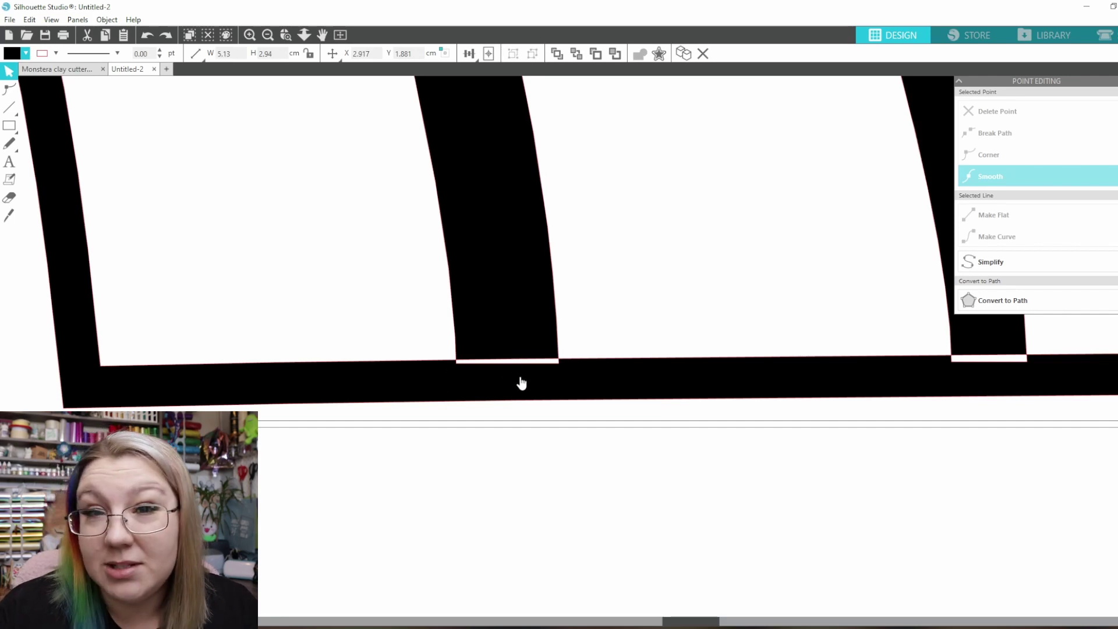
Edit the compound path's points and delete those causing the white gaps under both bands' right feet
double_click(492, 364)
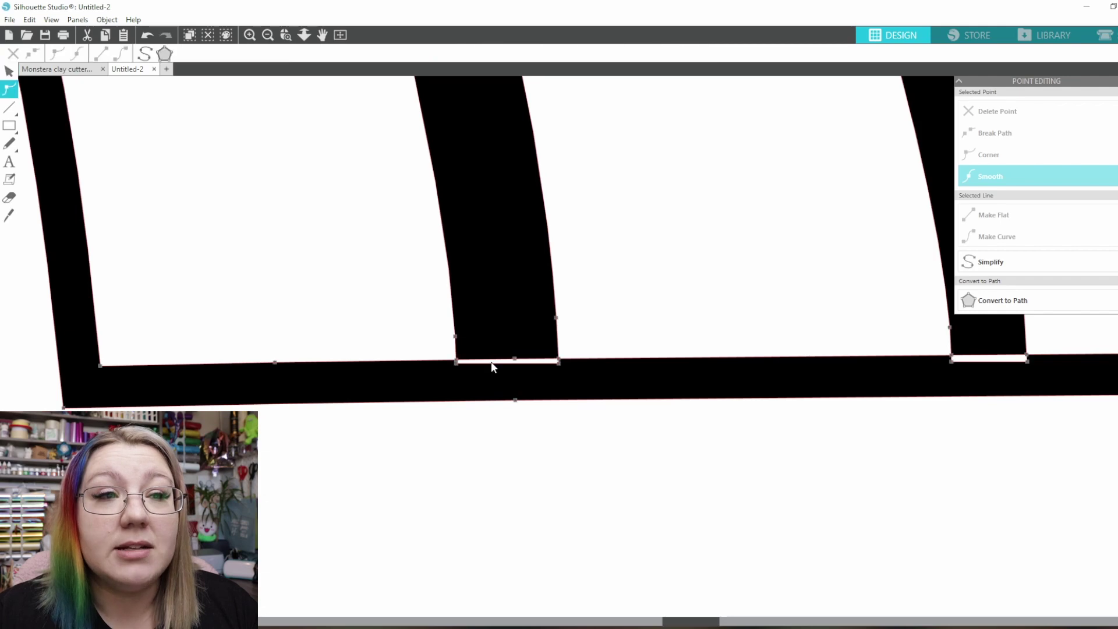
left_click(456, 361)
key("Delete")
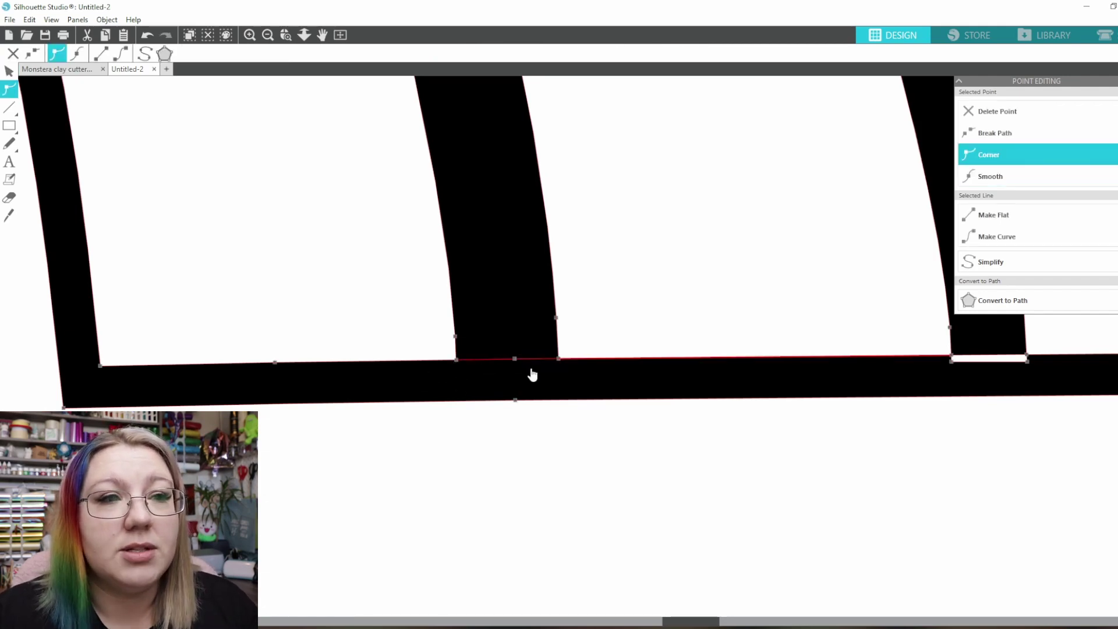
left_click(514, 359)
key("Delete")
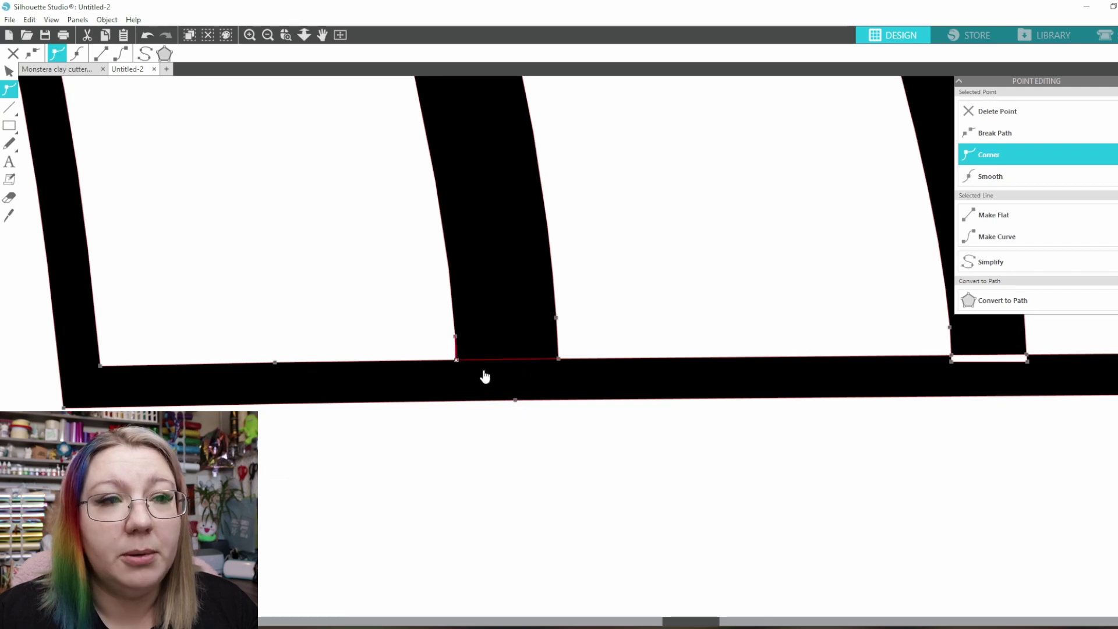
left_click(564, 400)
left_click(952, 362)
key("Delete")
key("Delete")
left_click_drag(692, 622, 404, 621)
left_click(484, 362)
key("Delete")
Reopen the compound path's points, delete those causing the gaps under both bands' left feet, and finish point editing
key("Delete")
key("ctrl+z")
left_click(652, 544)
double_click(768, 381)
left_click(767, 377)
key("Delete")
key("Delete")
left_click(349, 380)
key("Delete")
key("Delete")
left_click(542, 499)
scroll(555, 474, "down", 5)
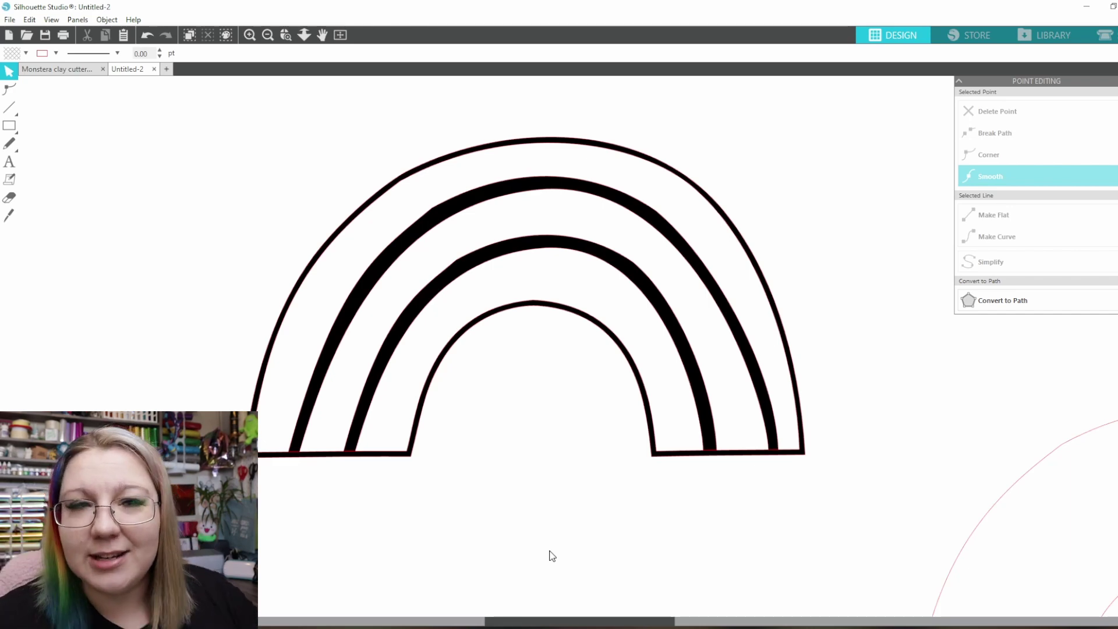
Move the spare arch copy up onto the page, beside the black-filled rainbow
scroll(495, 511, "right", 10)
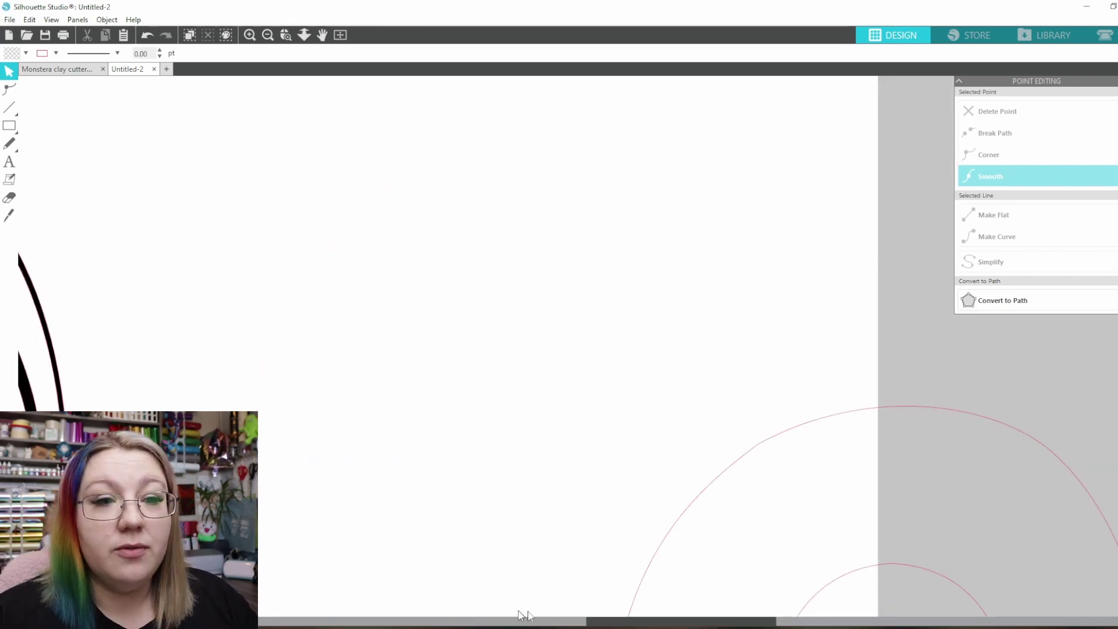
left_click_drag(657, 559, 336, 293)
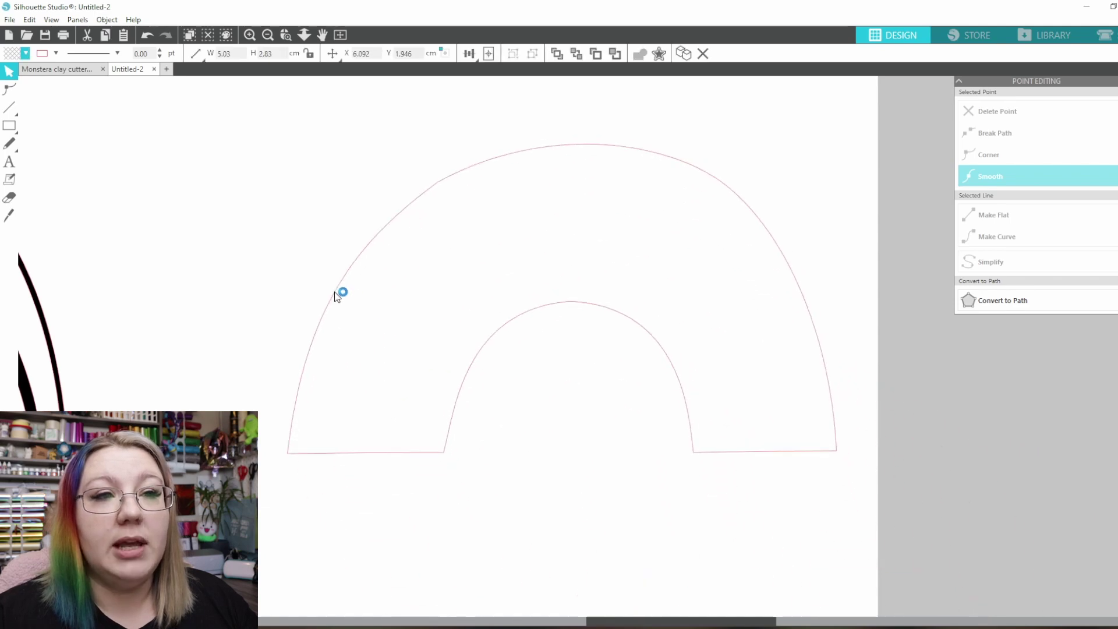
left_click(547, 563)
left_click_drag(618, 624, 607, 624)
Offset the spare arch outward by 0.200 cm with rounded corners
left_click(476, 453)
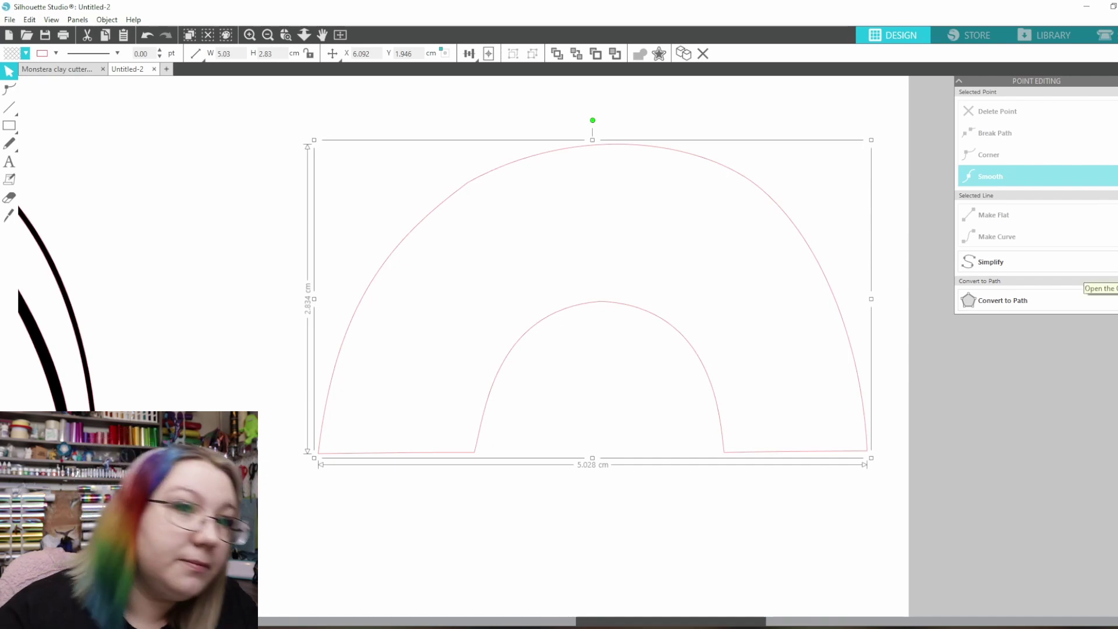
left_click(1116, 278)
left_click(984, 116)
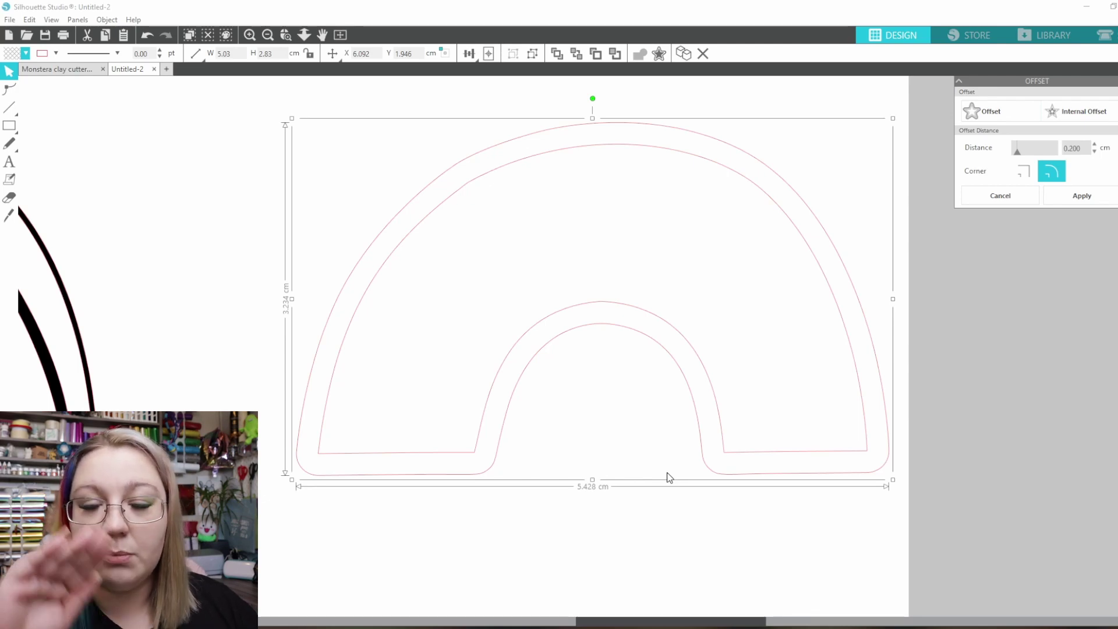
Duplicate the arch inside the 0.200 cm offset and move the copy clear to the lower right
left_click_drag(809, 574, 751, 422)
left_click(788, 455)
right_click(791, 464)
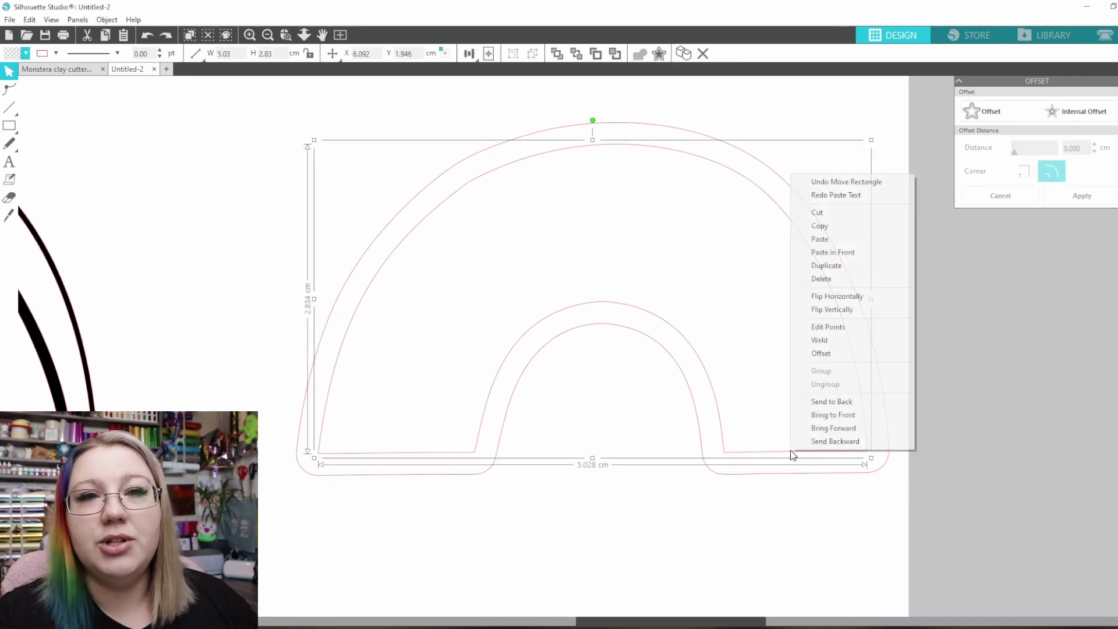
left_click(837, 264)
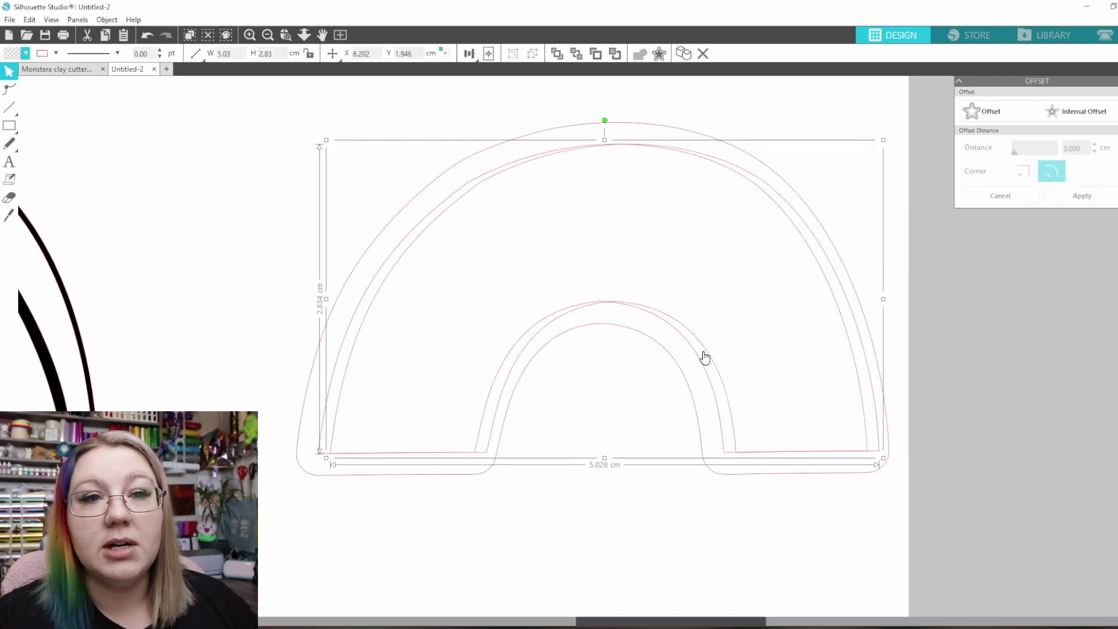
left_click_drag(703, 356, 1117, 516)
Combine the arch and its 0.200 cm offset into a compound path and fill it with black
left_click_drag(642, 530, 699, 448)
right_click(699, 449)
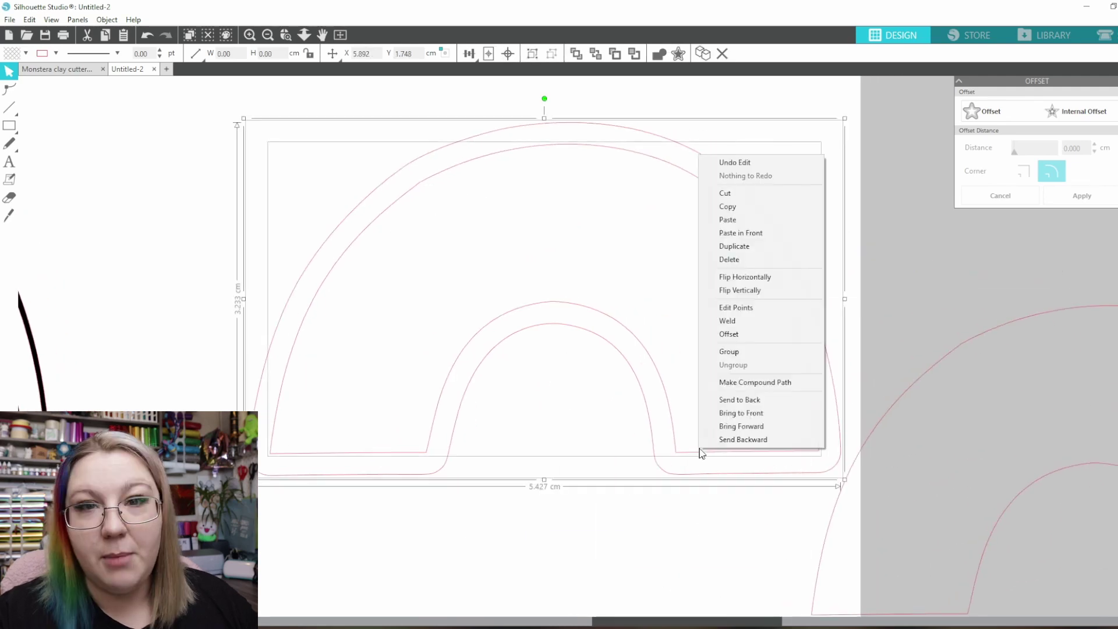
left_click(734, 382)
left_click(26, 54)
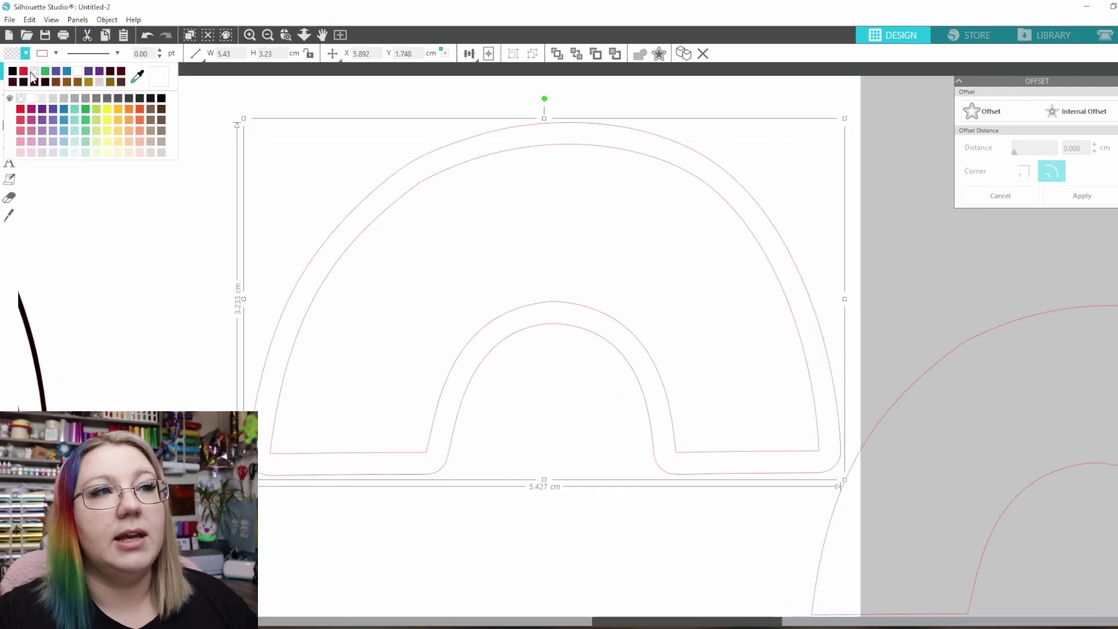
left_click(12, 70)
Move the thick black arch outline over the banded rainbow and place the remaining unfilled arch below them
left_click_drag(521, 298, 428, 377)
scroll(428, 377, "down", 2)
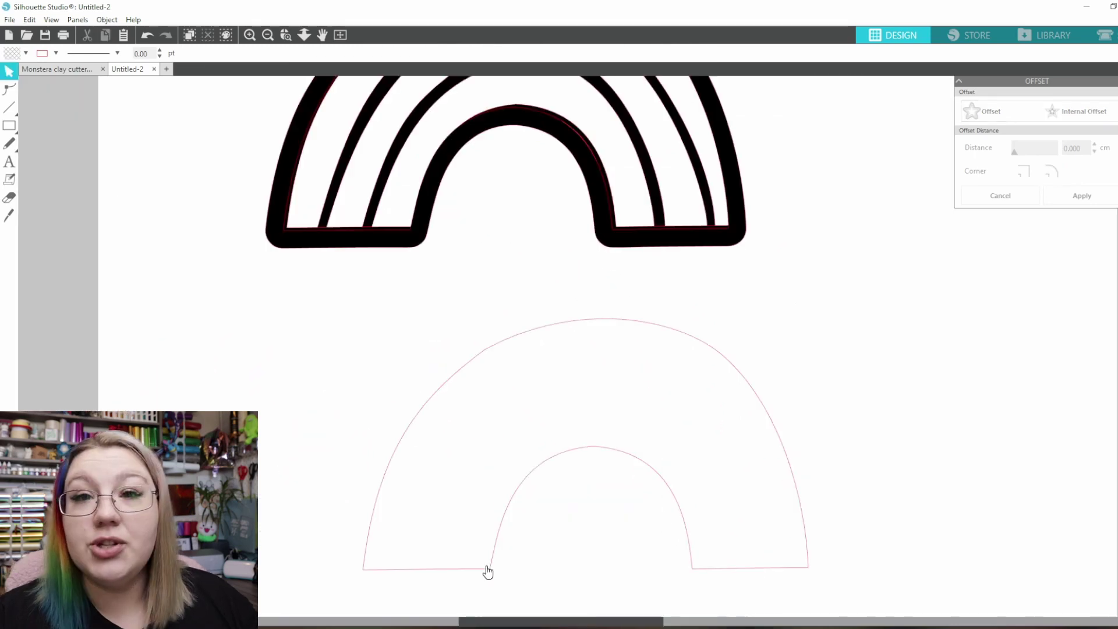
left_click(489, 569)
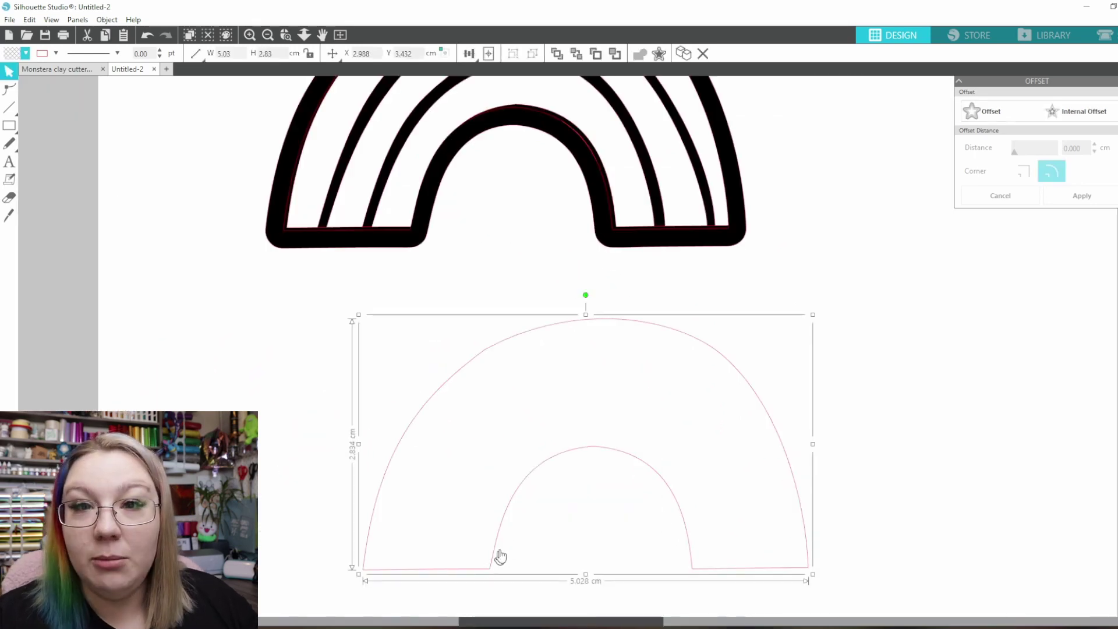
Offset the unfilled arch outward by 0.050 cm with rounded corners and combine both outlines into a compound path
left_click(978, 110)
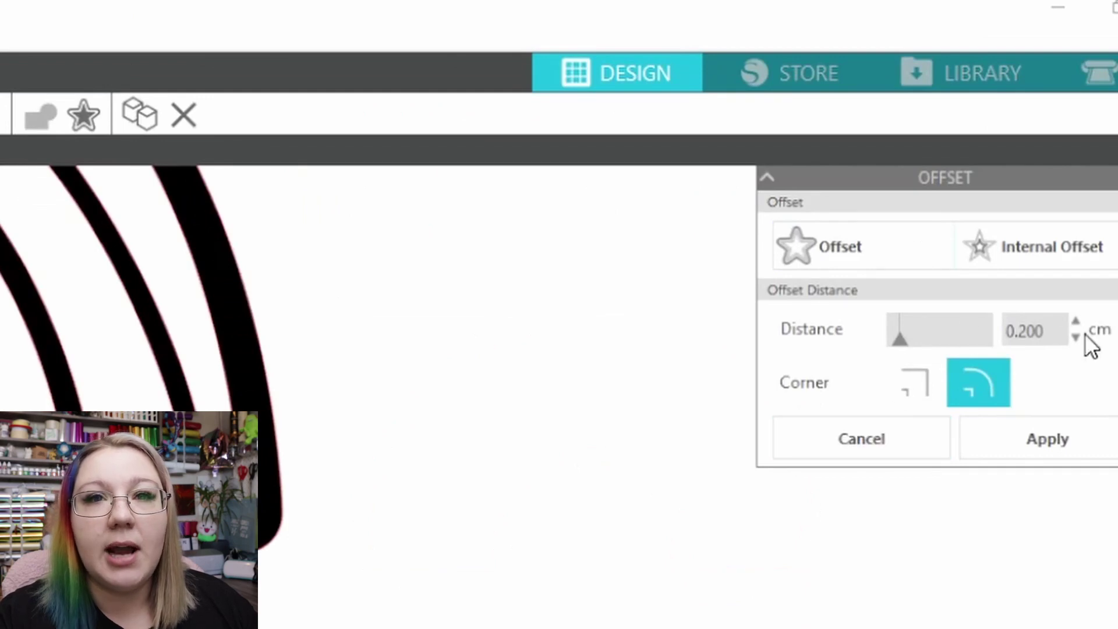
left_click(1075, 337)
left_click(1075, 336)
left_click(1075, 336)
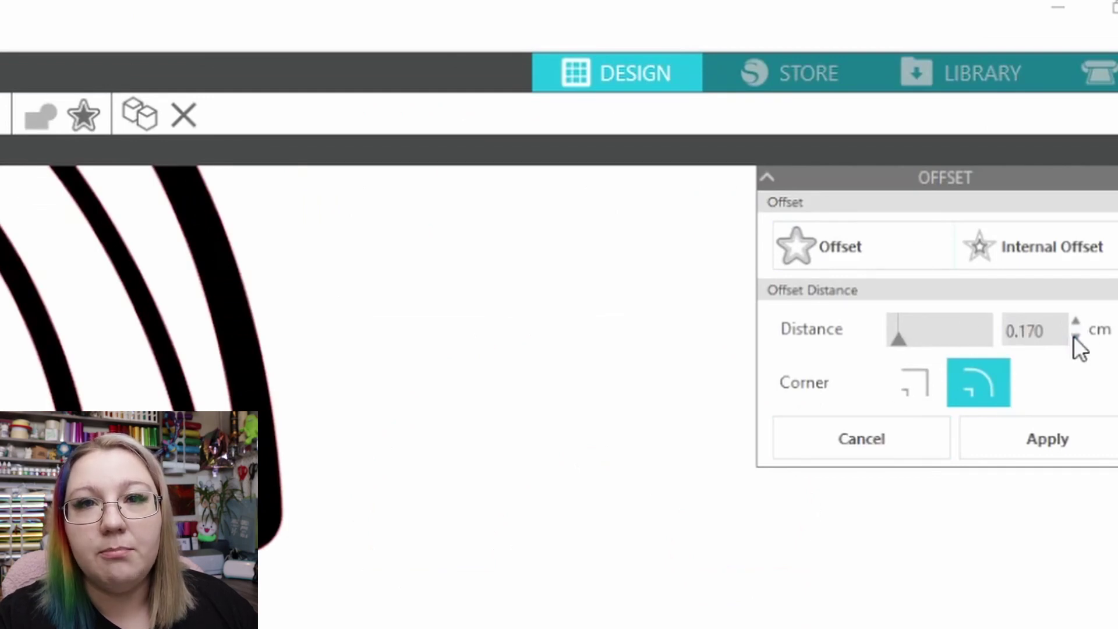
left_click(1075, 336)
left_click(1075, 337)
left_click(1075, 336)
left_click(1075, 337)
left_click(1075, 337)
left_click(1075, 336)
left_click(1075, 336)
left_click(1076, 336)
left_click(1075, 337)
left_click(1076, 336)
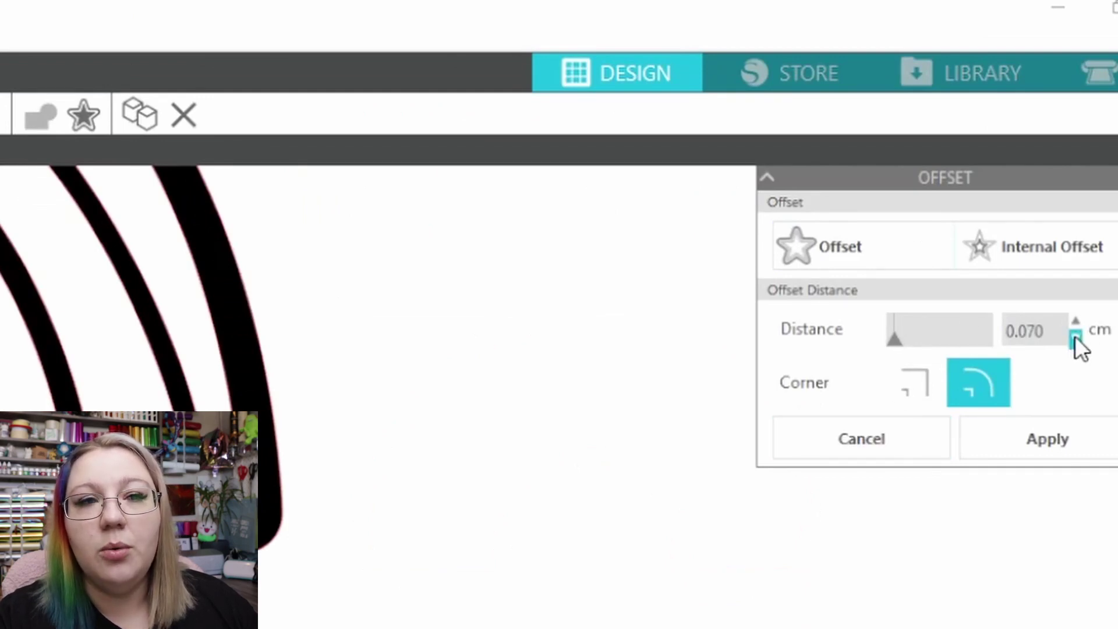
left_click(1075, 336)
left_click(1075, 337)
left_click(1048, 438)
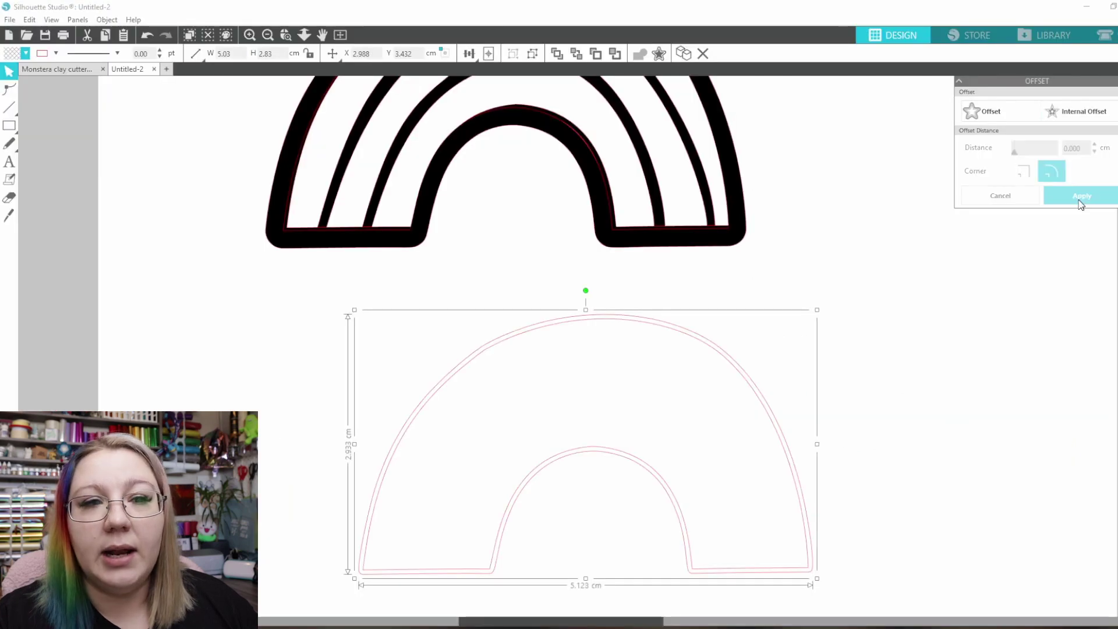
right_click(758, 395)
left_click(812, 325)
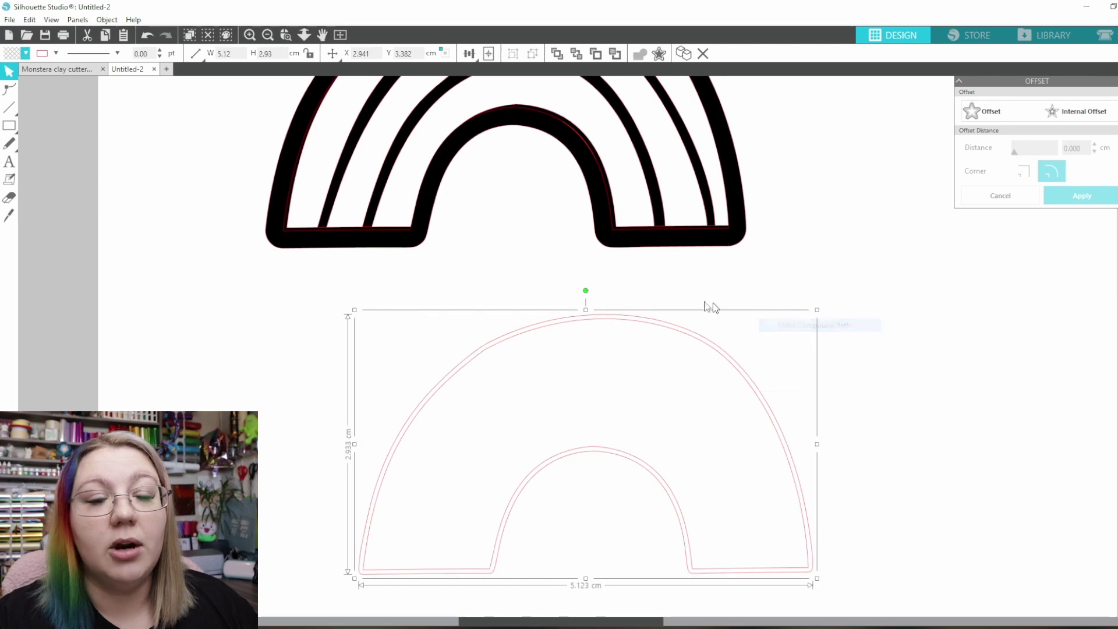
Fill the compound path of the arch and its 0.050 cm offset with black
left_click(26, 56)
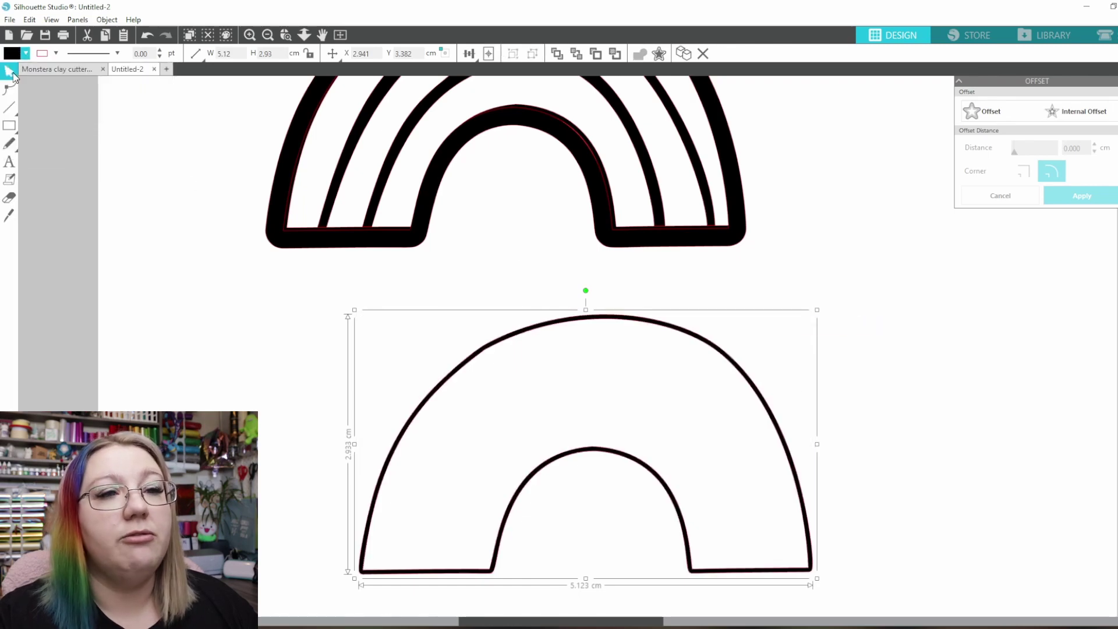
left_click(16, 79)
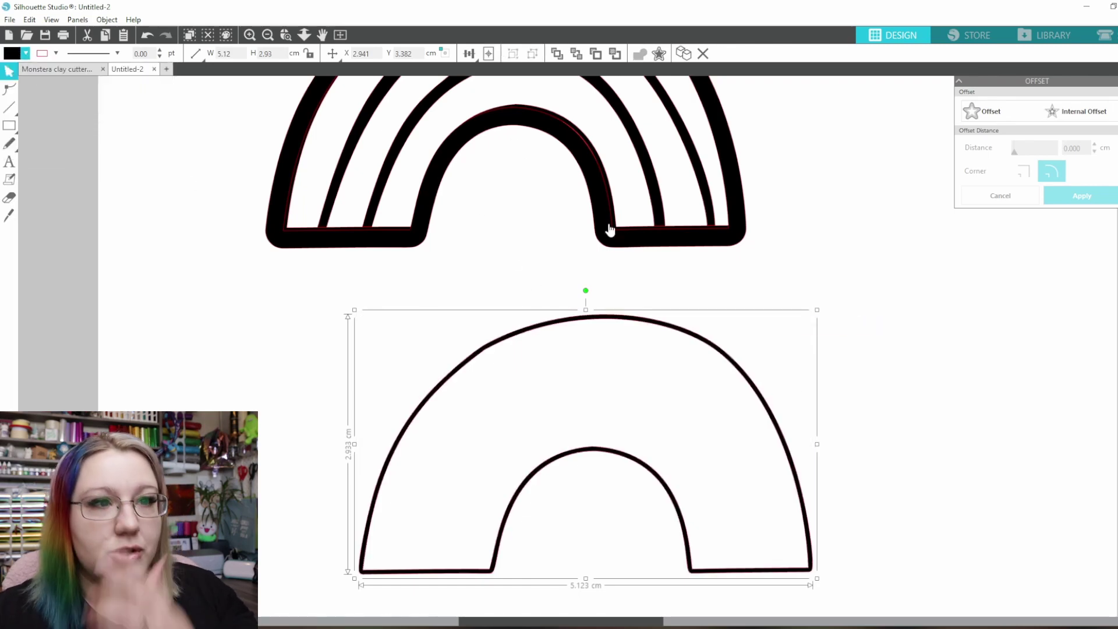
scroll(603, 324, "right", 3)
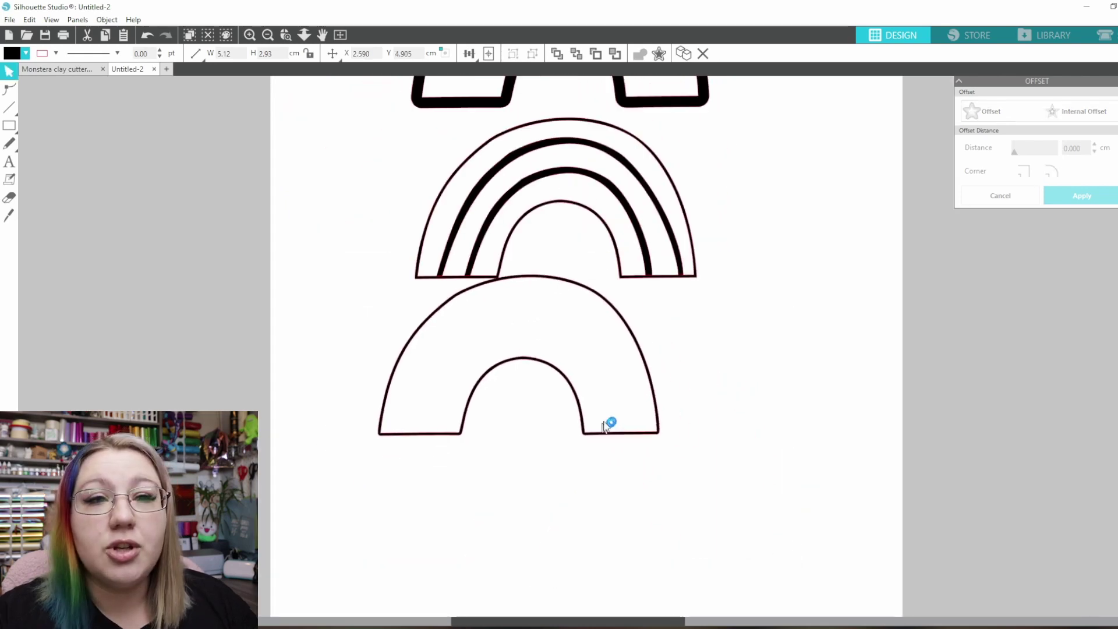
Place the thin black arch outline around the separate rainbow bands near the page's lower edge
left_click_drag(601, 430, 765, 564)
left_click(685, 358)
left_click_drag(652, 279, 781, 568)
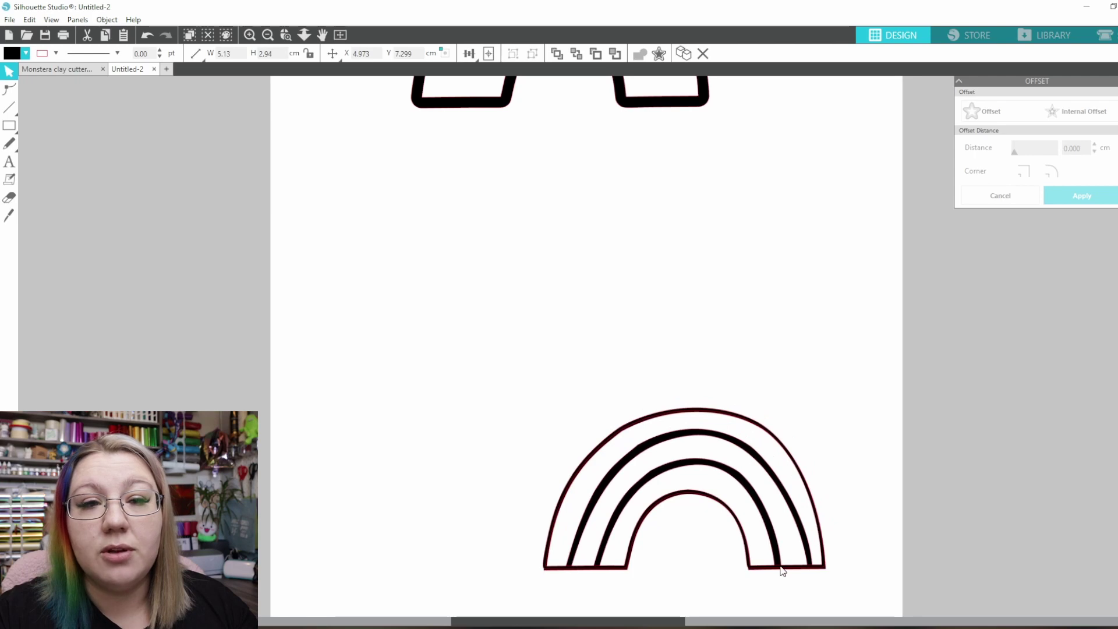
Arrange the designs in a column, with the banded rainbow clear below the thick arch and the plain thin arch
left_click(605, 564)
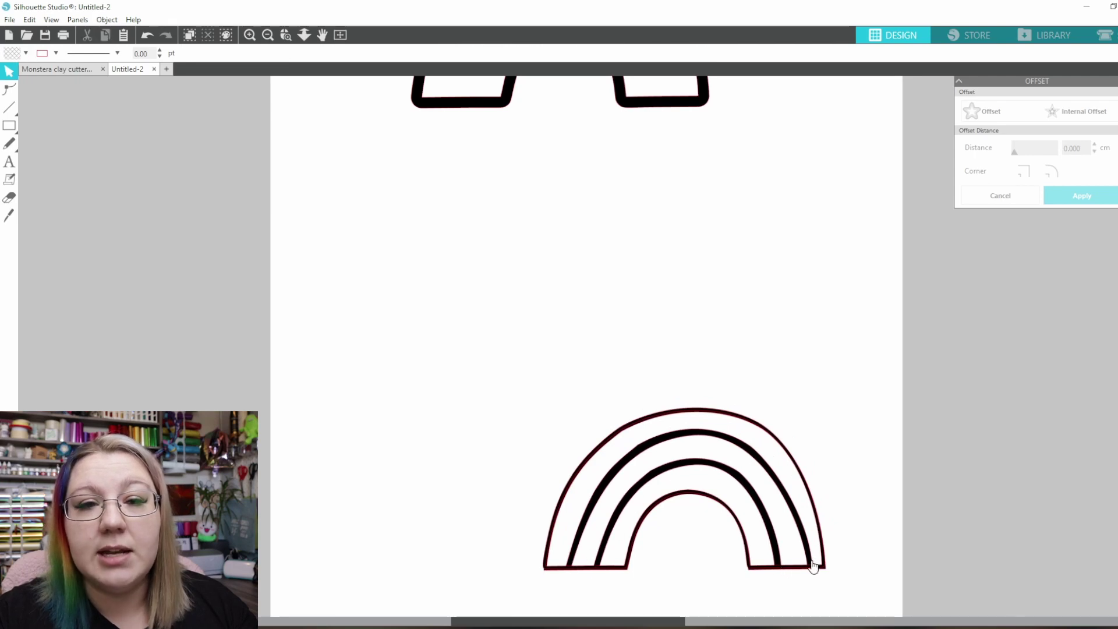
left_click_drag(810, 572, 819, 314)
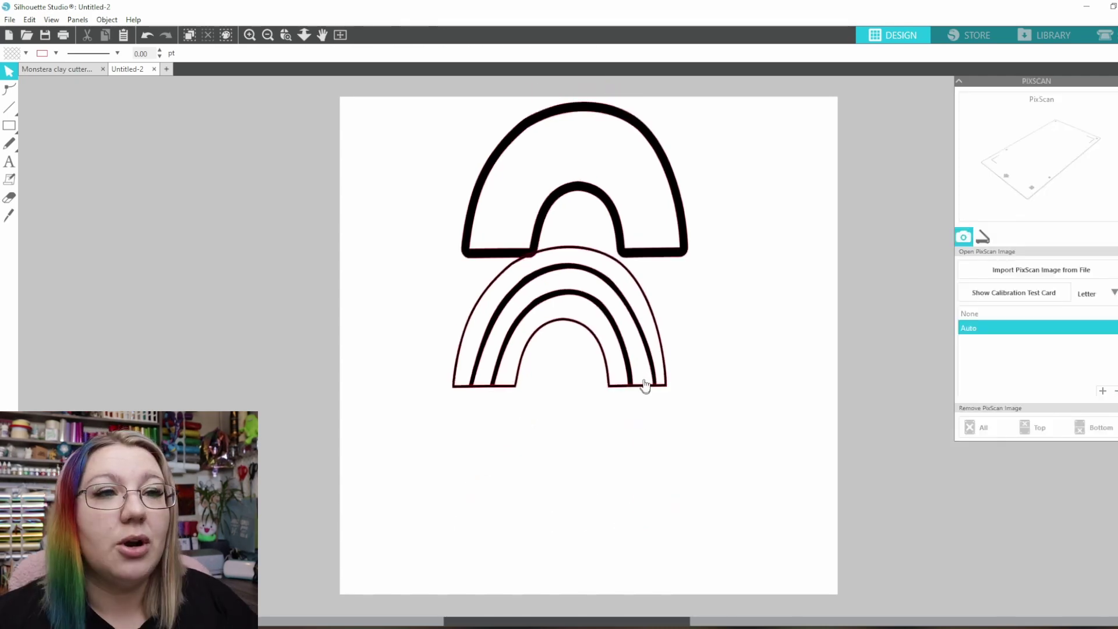
left_click_drag(644, 381, 650, 516)
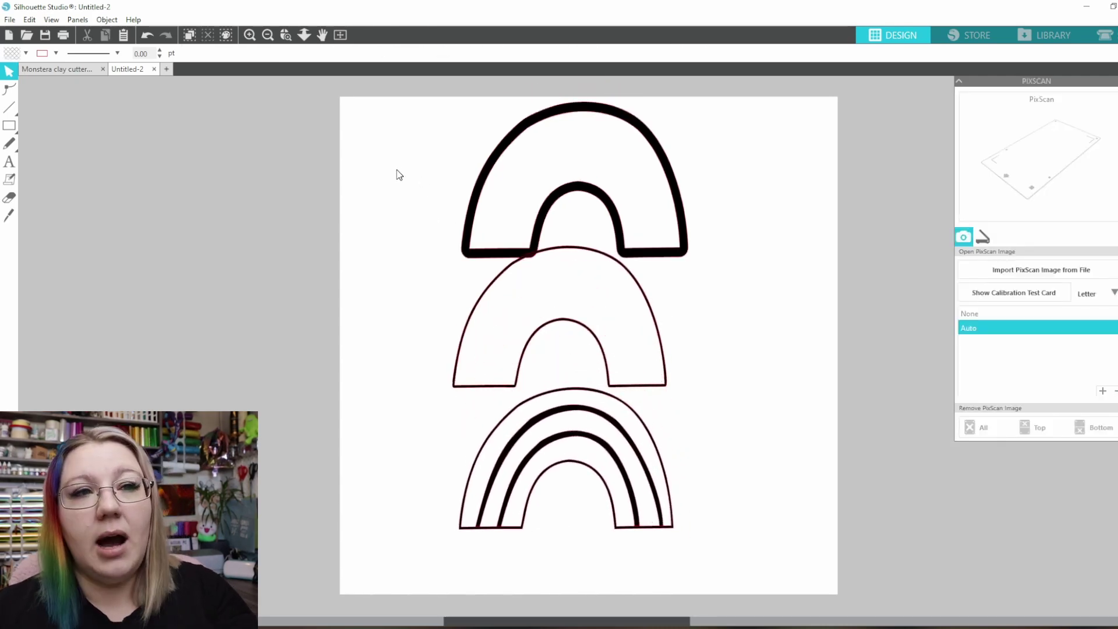
Delete the thick and plain thin arches and move the banded rainbow up to the middle of the page
left_click_drag(429, 199, 598, 335)
key("Delete")
left_click_drag(598, 464, 615, 326)
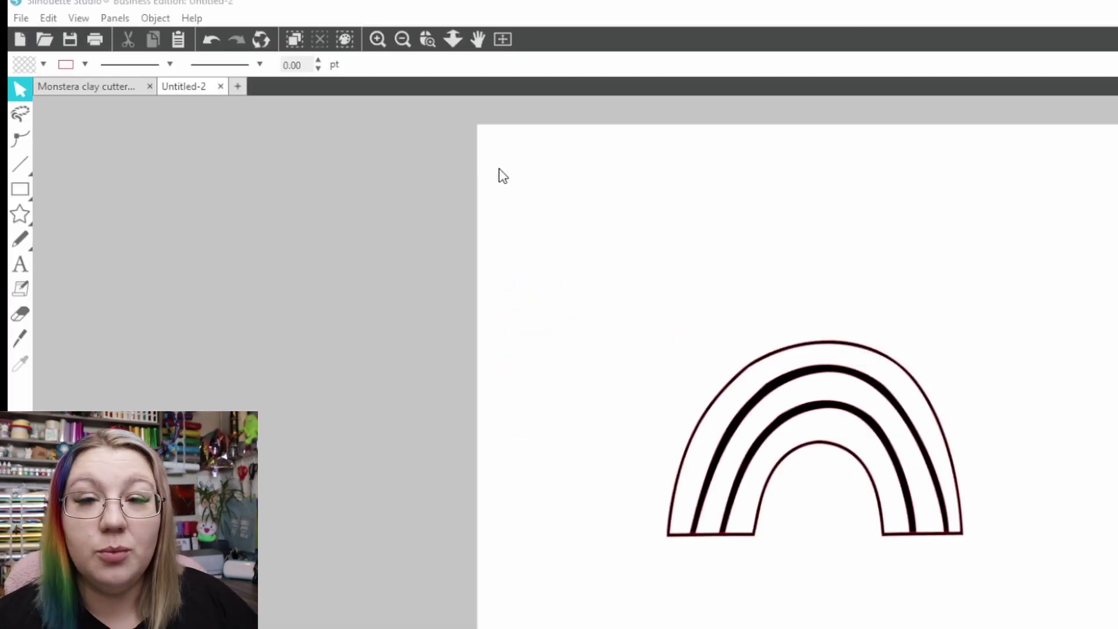
Save the banded rainbow to the hard drive in the Rainbow folder as a studio3 file named rainbow indent
left_click(24, 19)
mouse_move(88, 170)
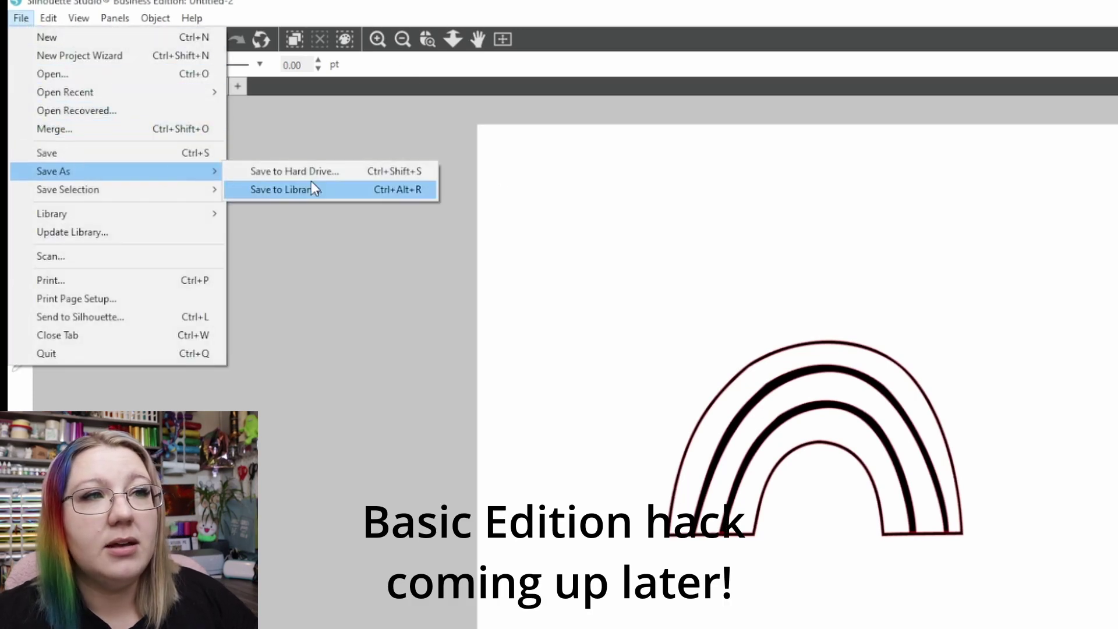
left_click(322, 170)
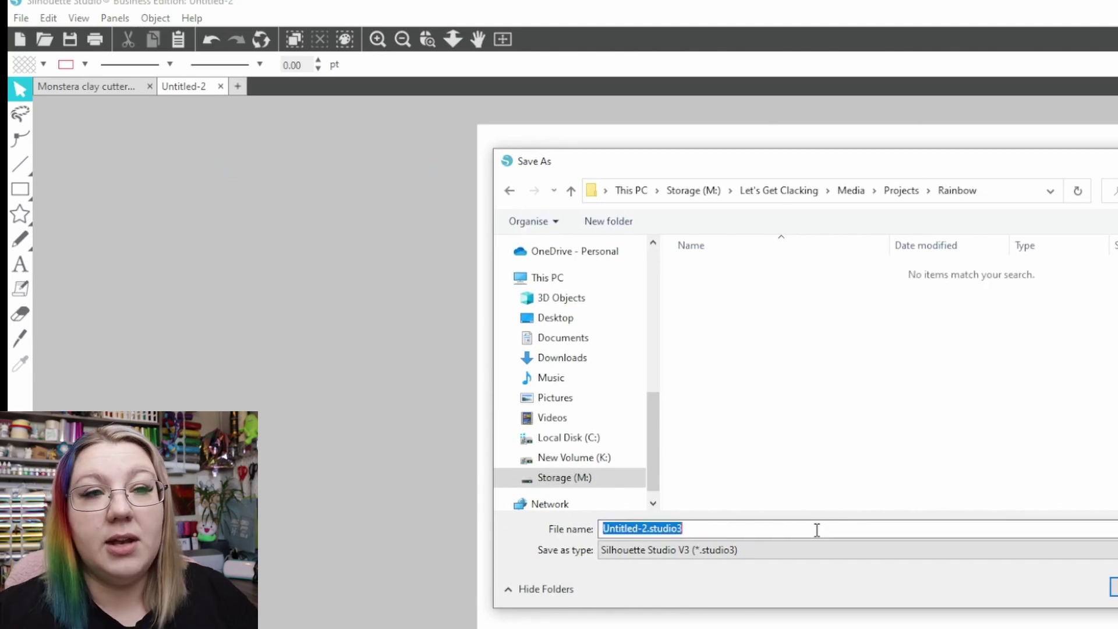
type("Rain")
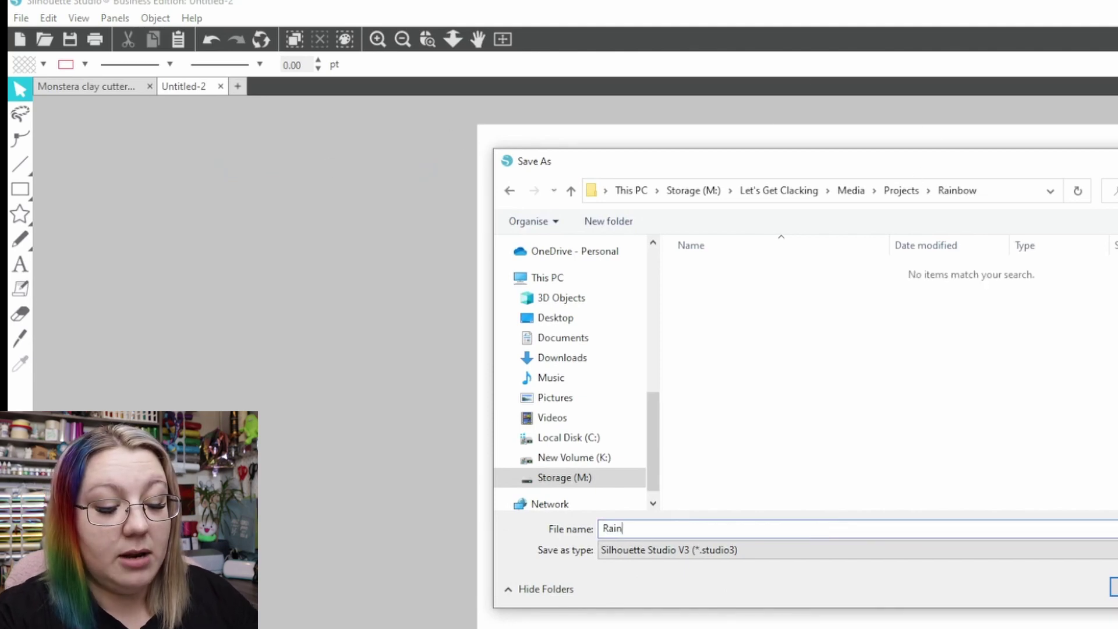
type("bow indent")
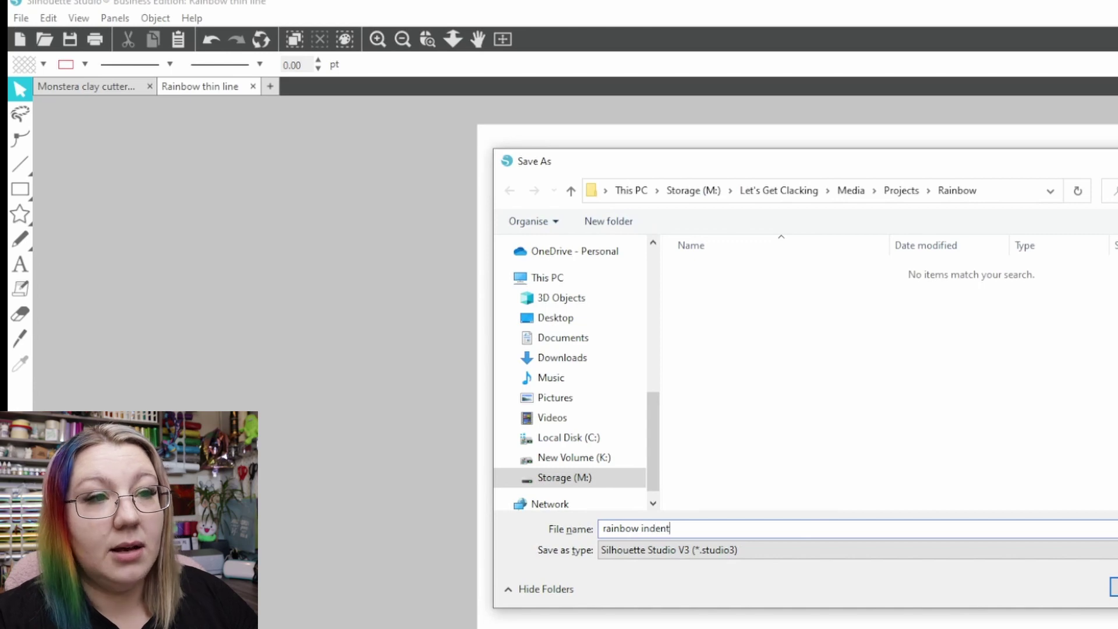
key("Return")
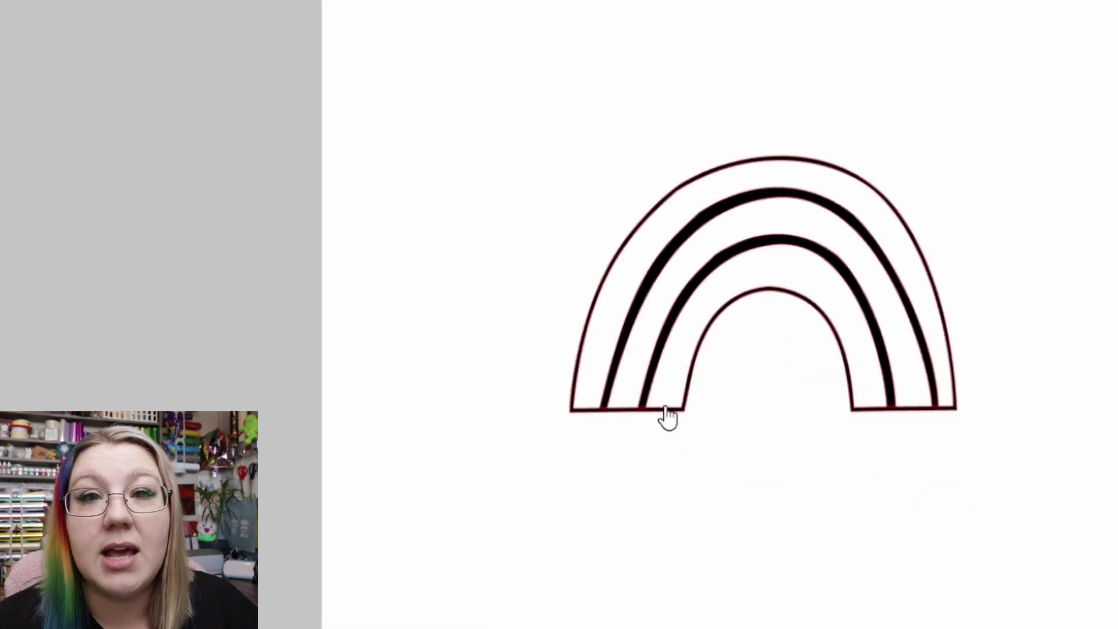
Save a copy of the banded rainbow in SVG format as rainbow indent.svg
key("ctrl+shift+s")
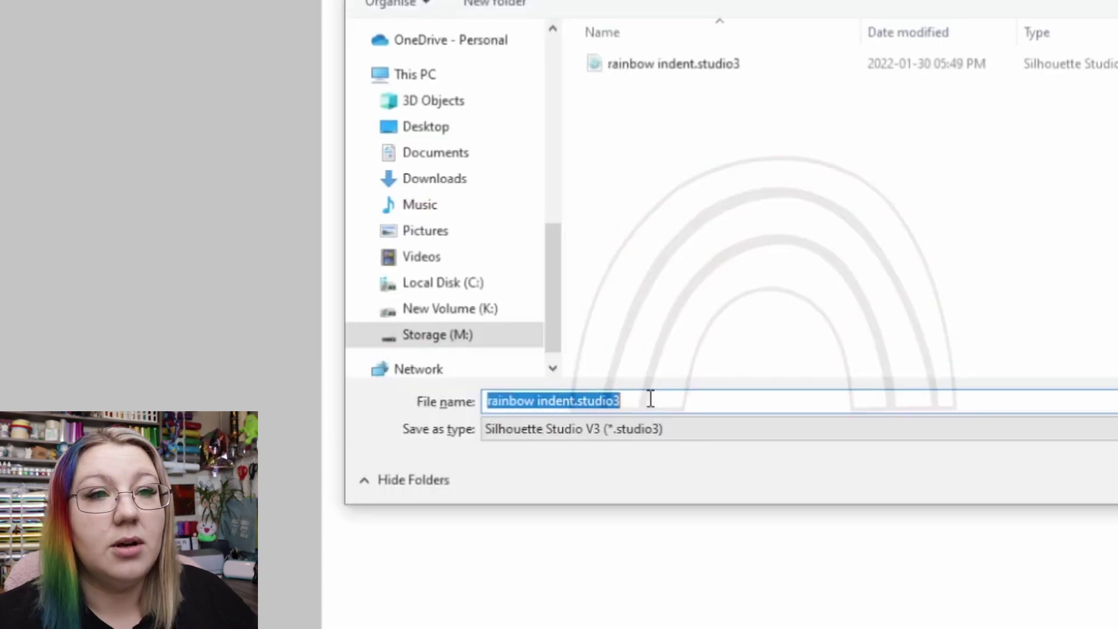
left_click(634, 435)
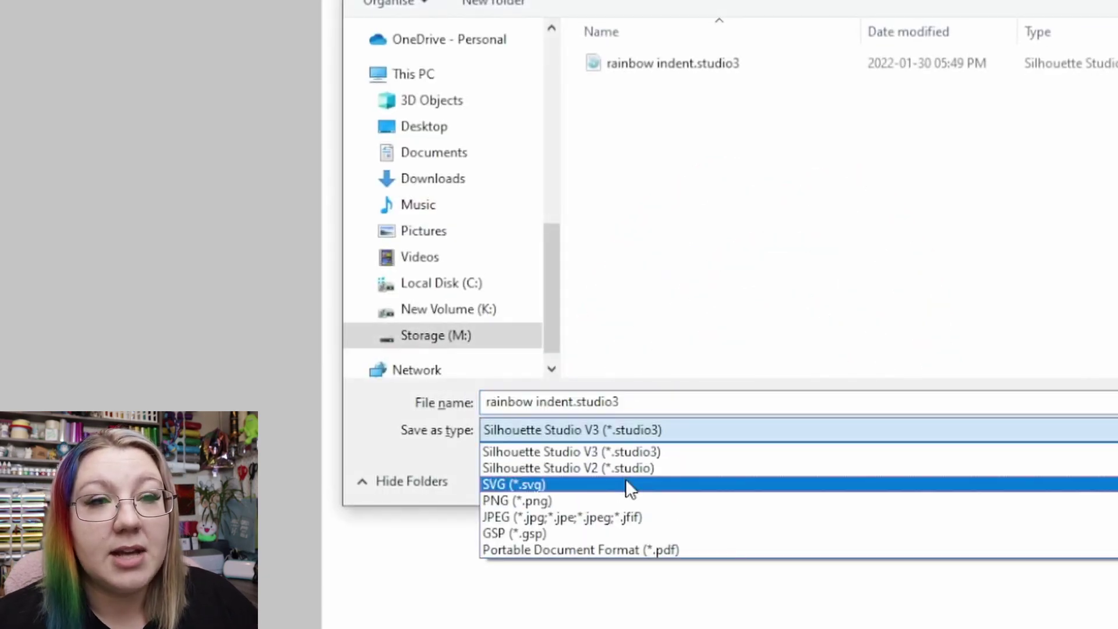
left_click(627, 483)
key("shift+Tab")
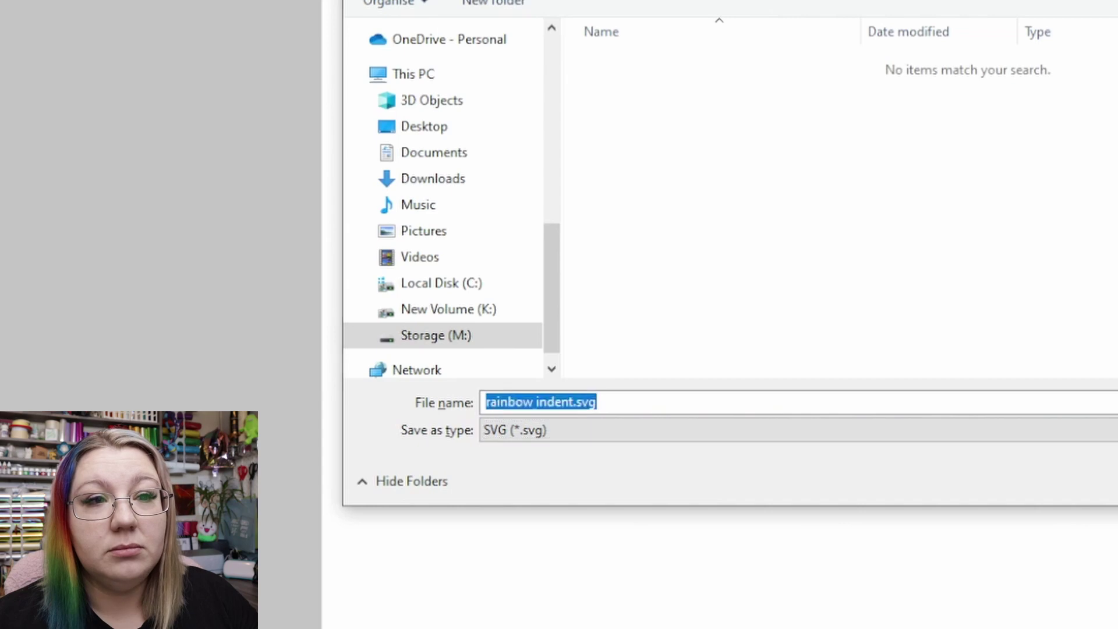
key("Return")
Export the banded rainbow as rainbow indent.png at 150 dots per inch with a transparent background
key("ctrl+shift+s")
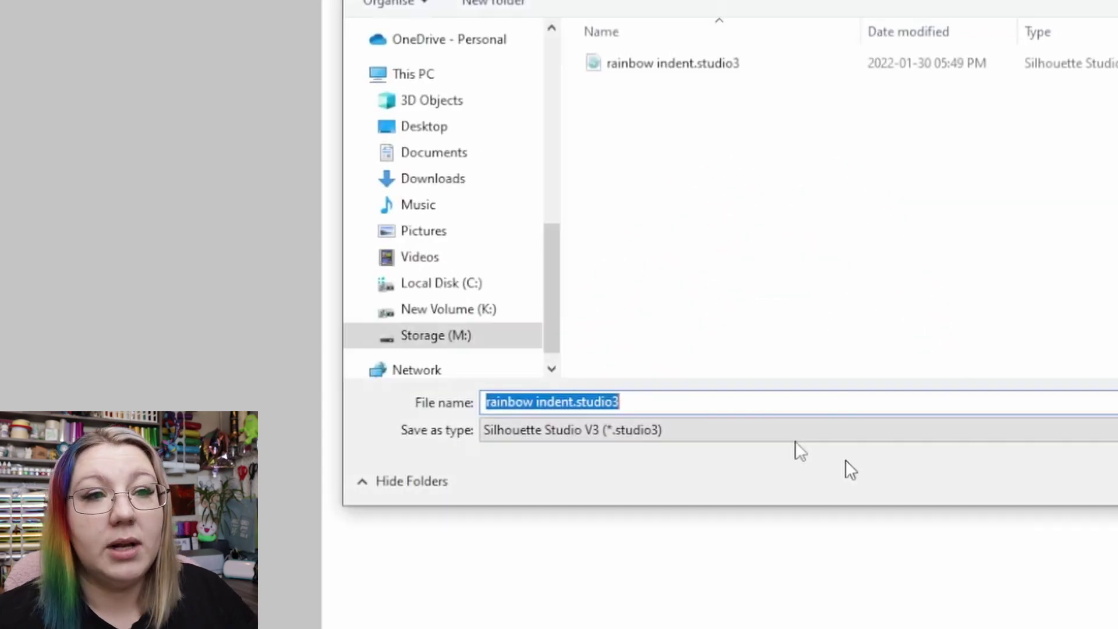
left_click(674, 432)
left_click(683, 501)
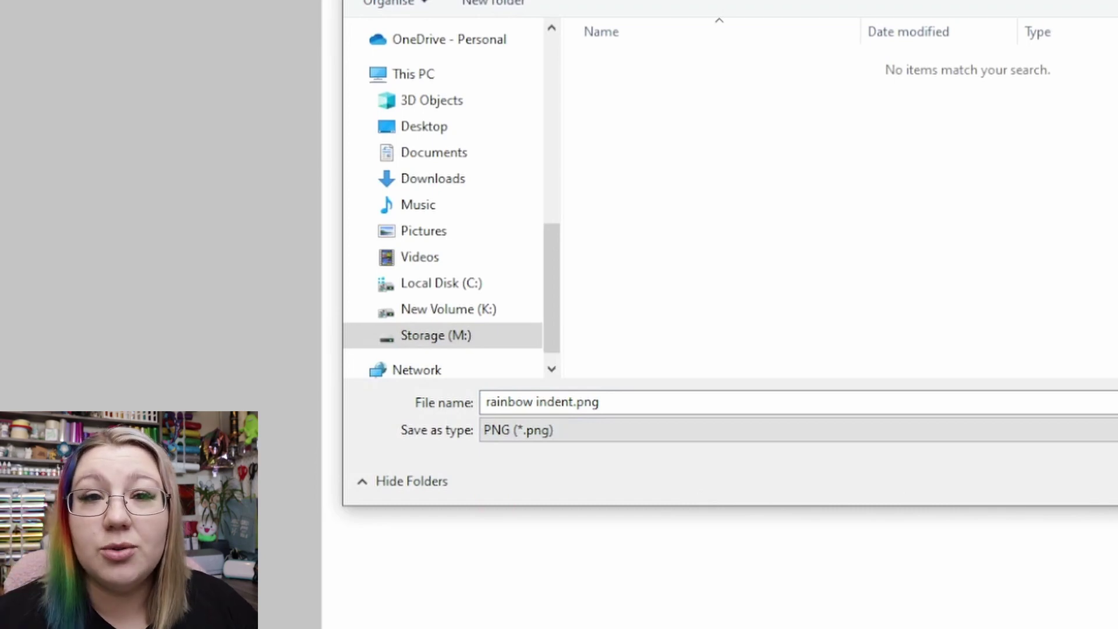
left_click(1018, 481)
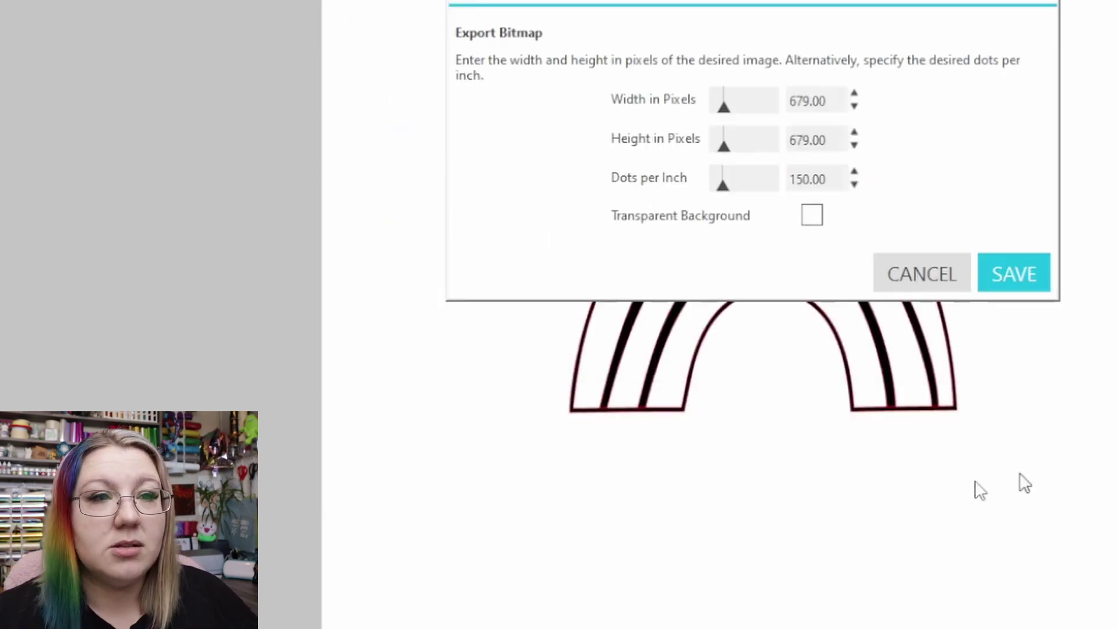
left_click(813, 215)
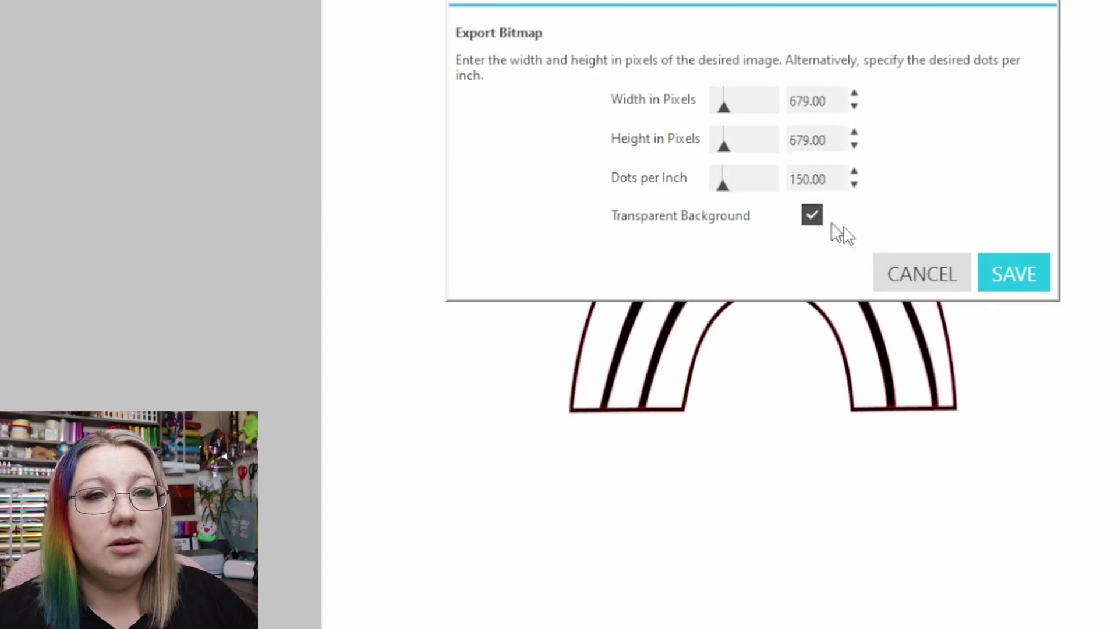
left_click(1008, 275)
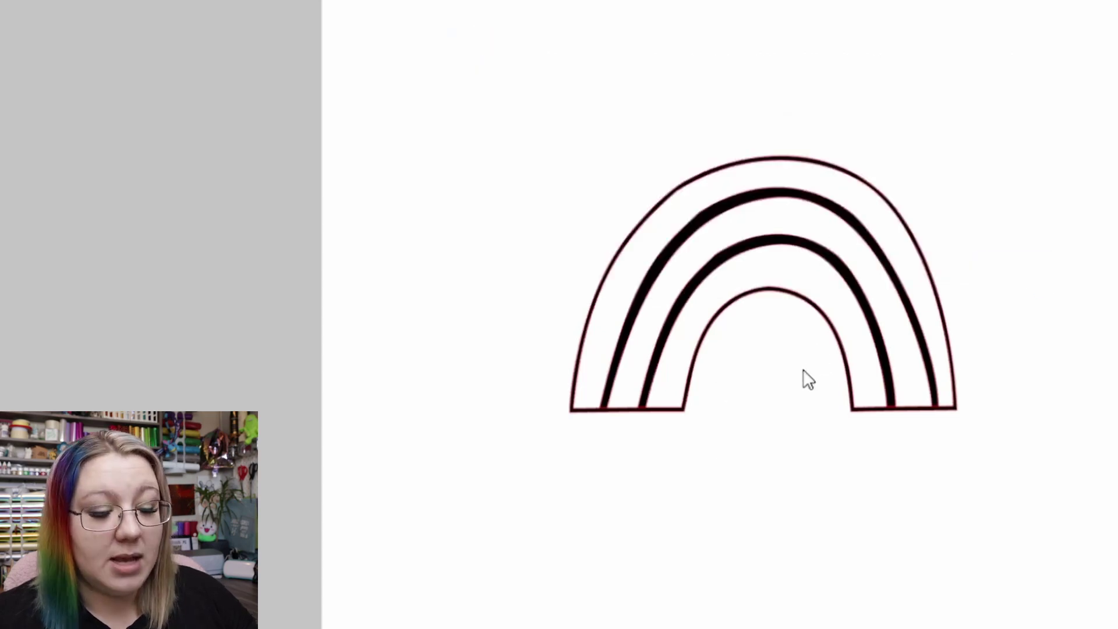
Restore the deleted arches, and delete the banded rainbow and the thick arch so only the thin outline remains
scroll(802, 369, "up", 4)
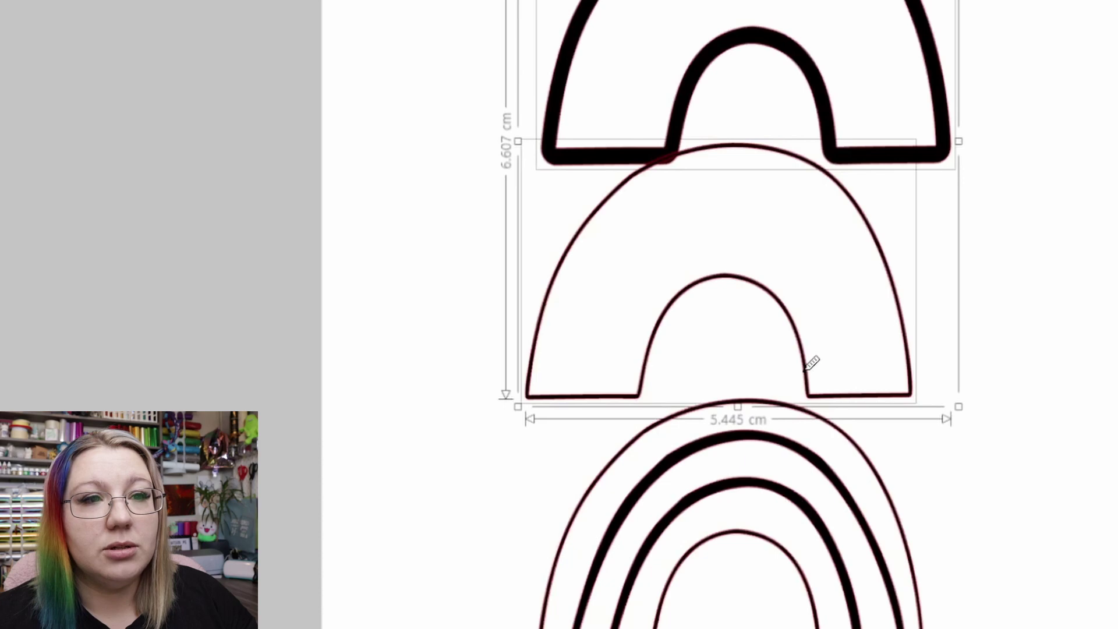
left_click(889, 580)
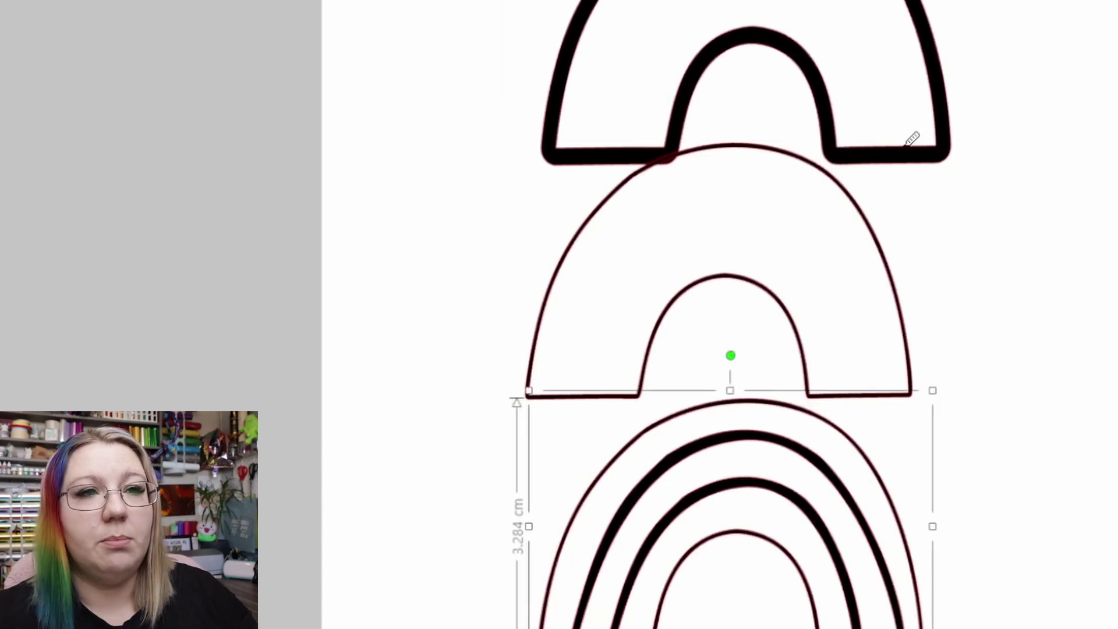
left_click(919, 166, "shift")
key("Delete")
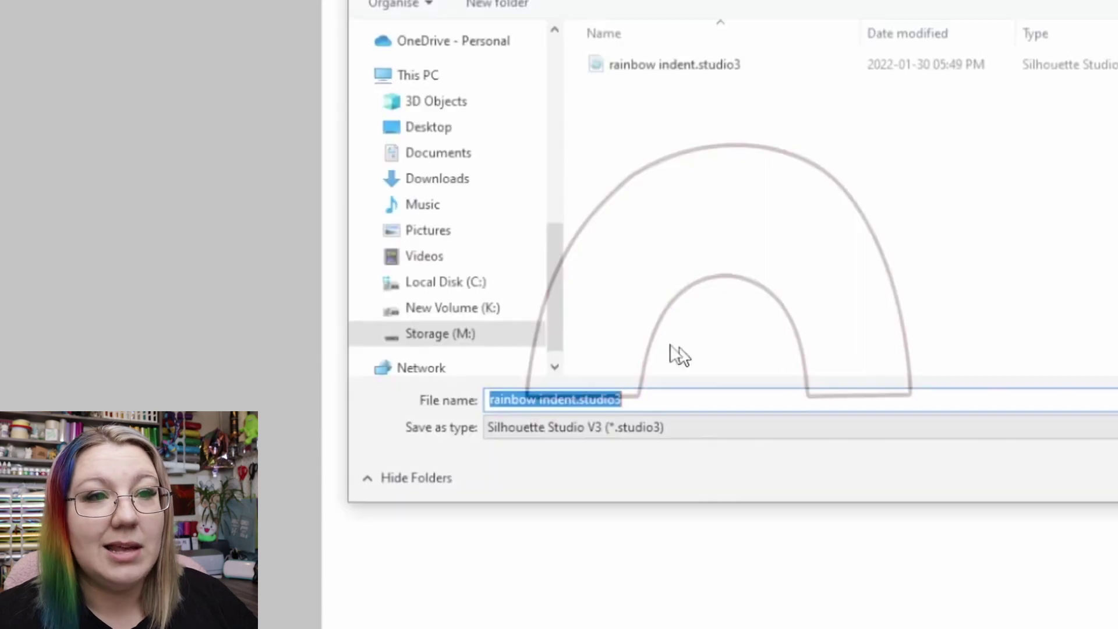
Save the lone thin arch outline as rainbow thin and export it as a bitmap image
type("rainbo")
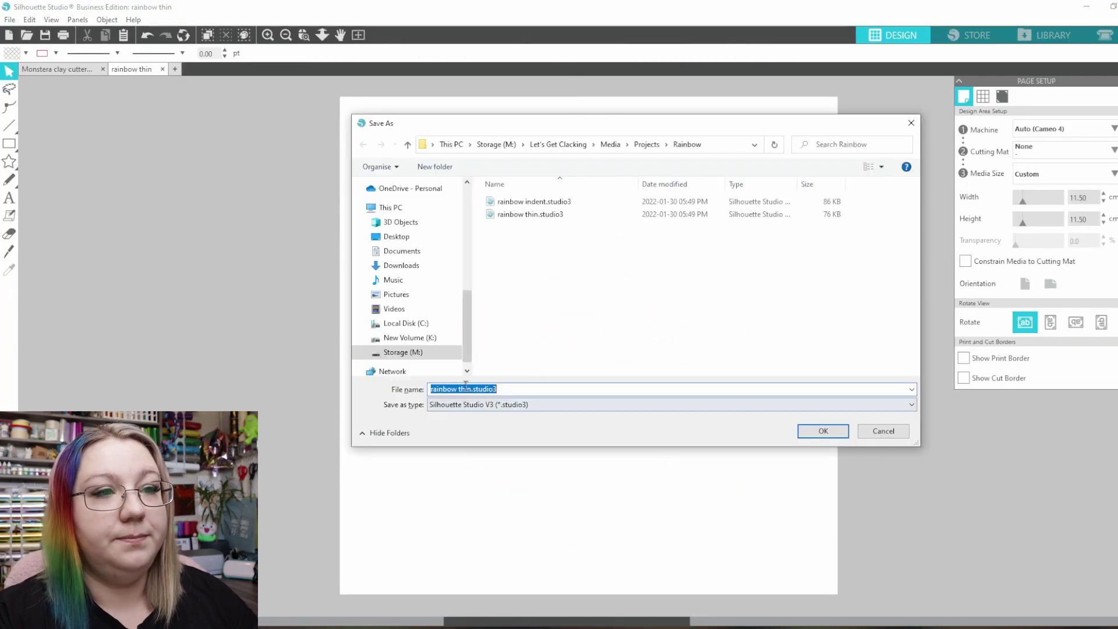
left_click(474, 388)
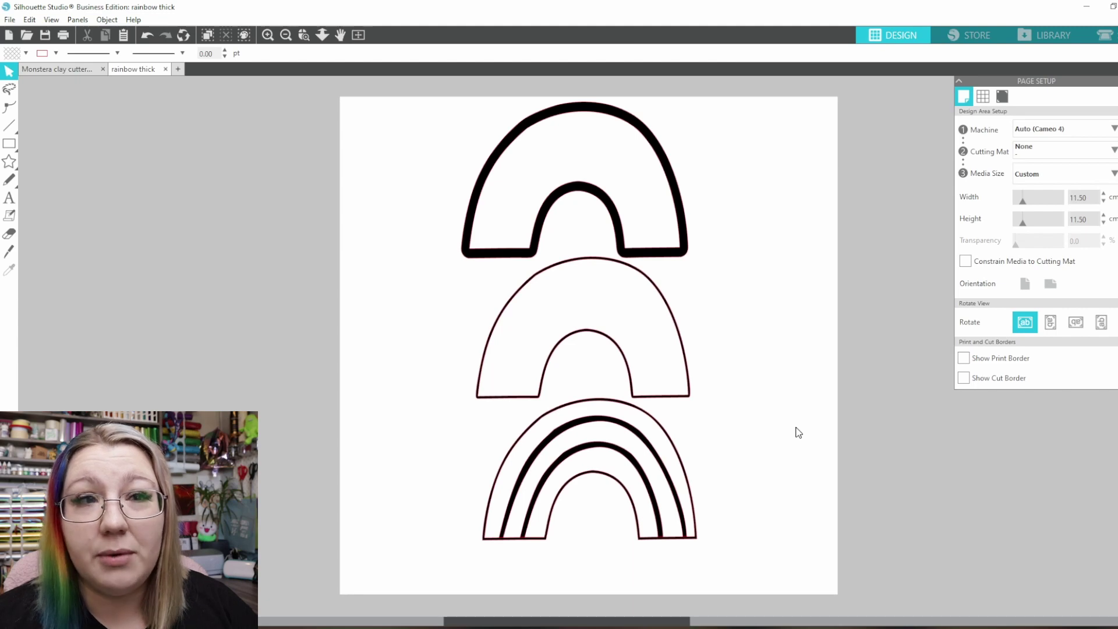
Save the page with all three rainbow designs in the Rainbow folder as rainbow all sizes
key("ctrl+shift+s")
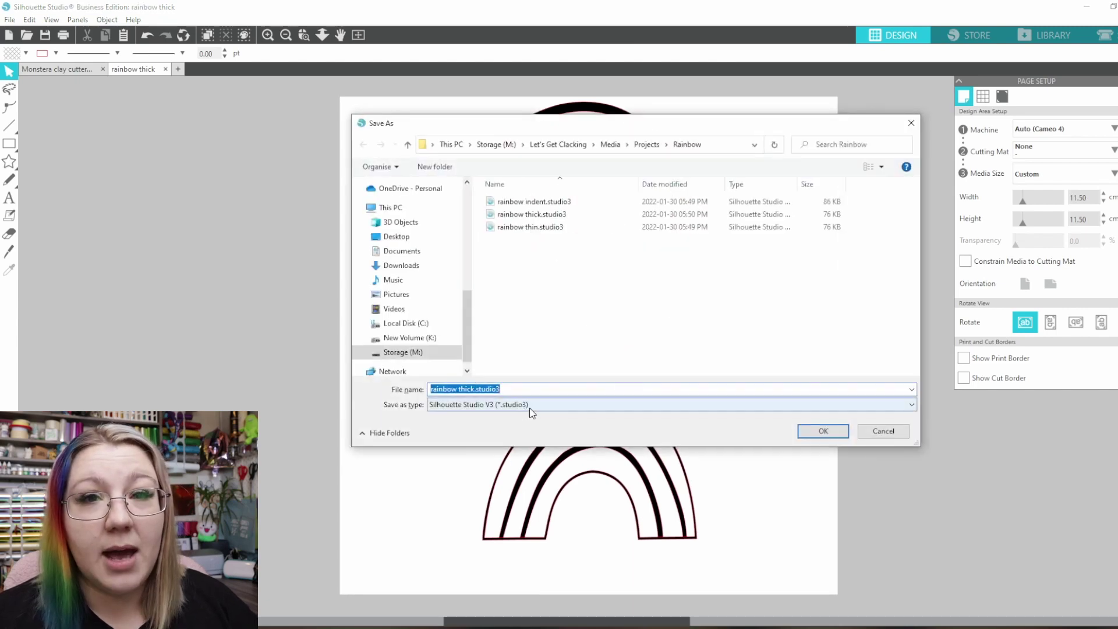
type("rainbow all")
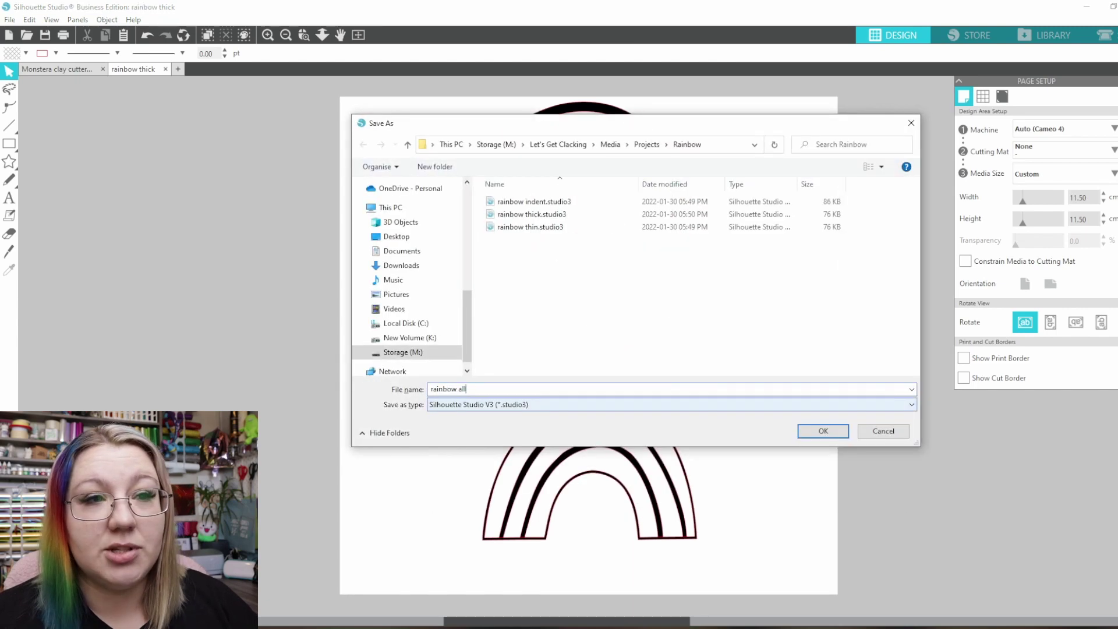
type(" sizes")
key("Return")
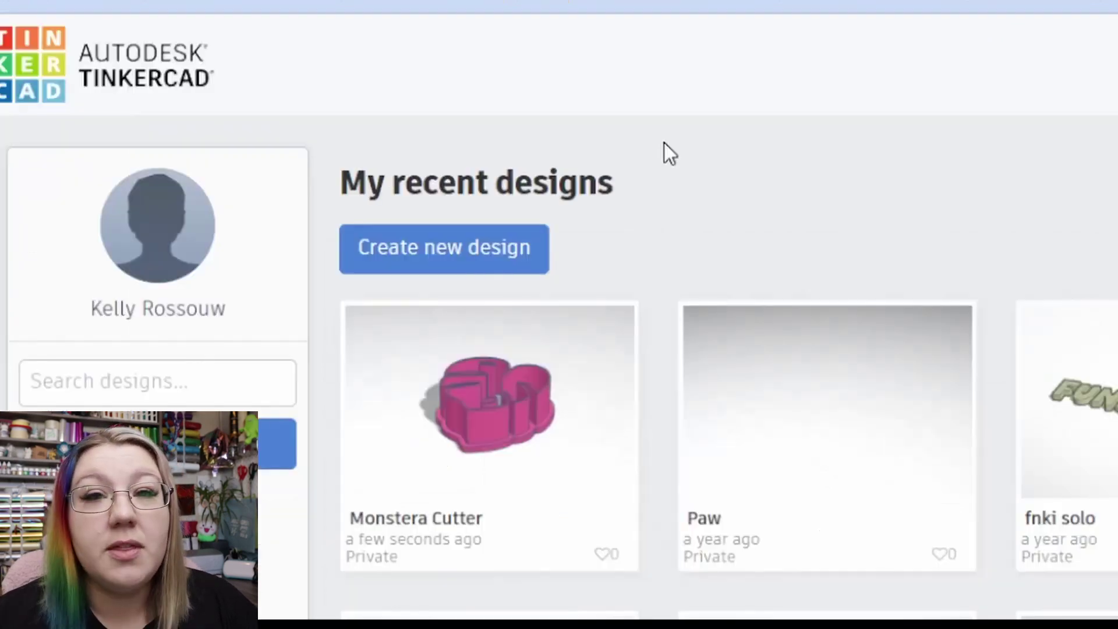
Switch to Tinkercad, create a new design and import the rainbow indent, rainbow thick and rainbow thin SVG files
left_click(428, 264)
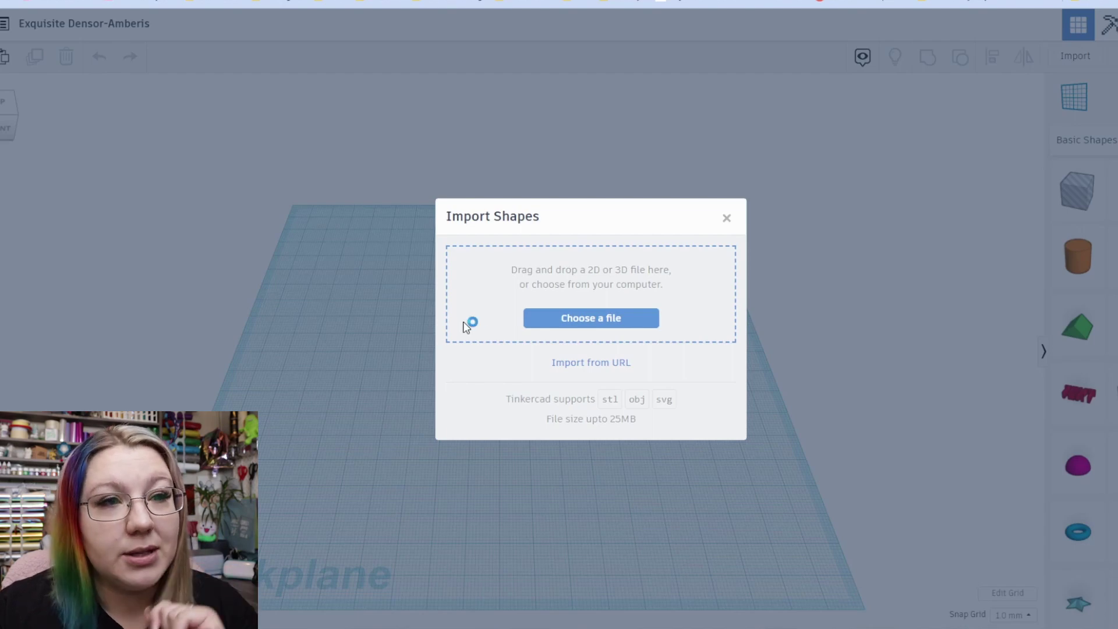
left_click(603, 324)
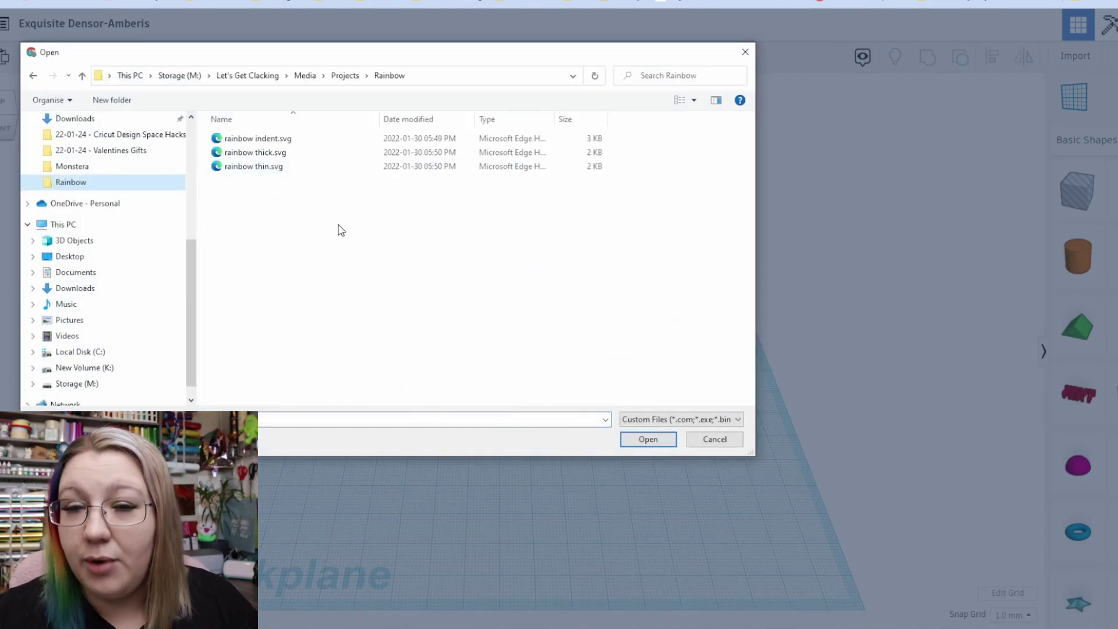
left_click(258, 138)
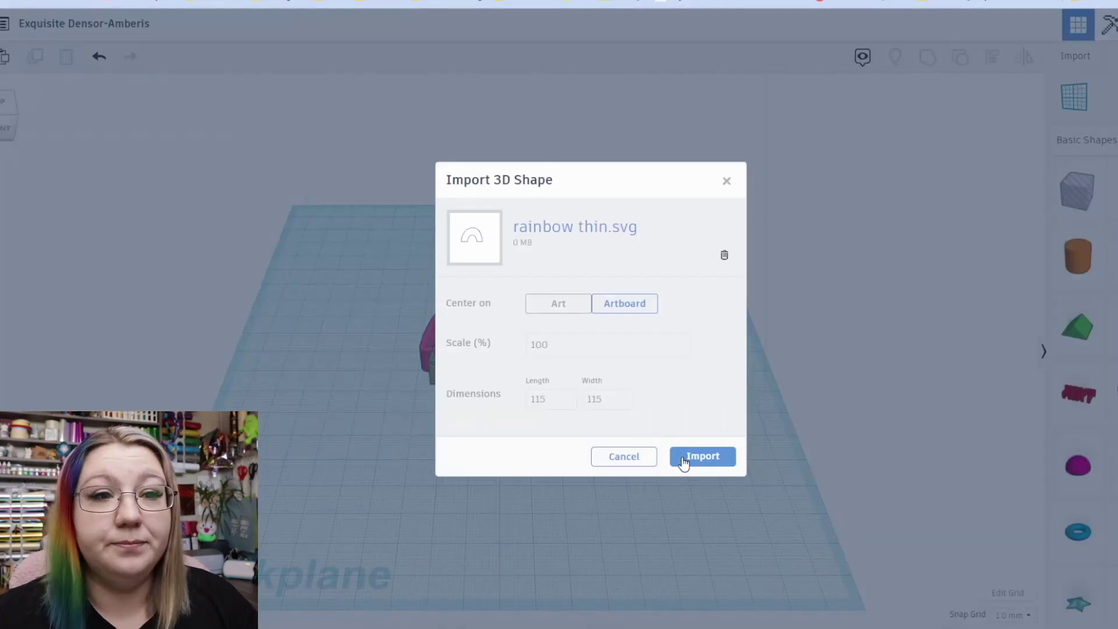
left_click(680, 456)
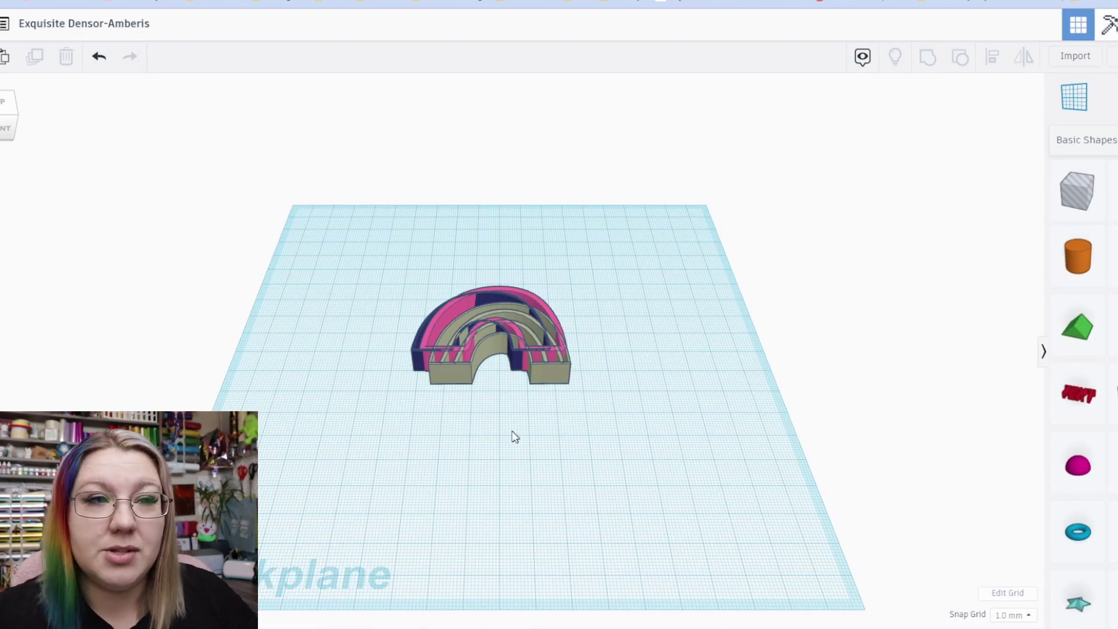
Move the banded rainbow indent shape clear of the overlapping thick and thin arches on the workplane
scroll(507, 433, "up", 5)
left_click_drag(491, 432, 818, 424)
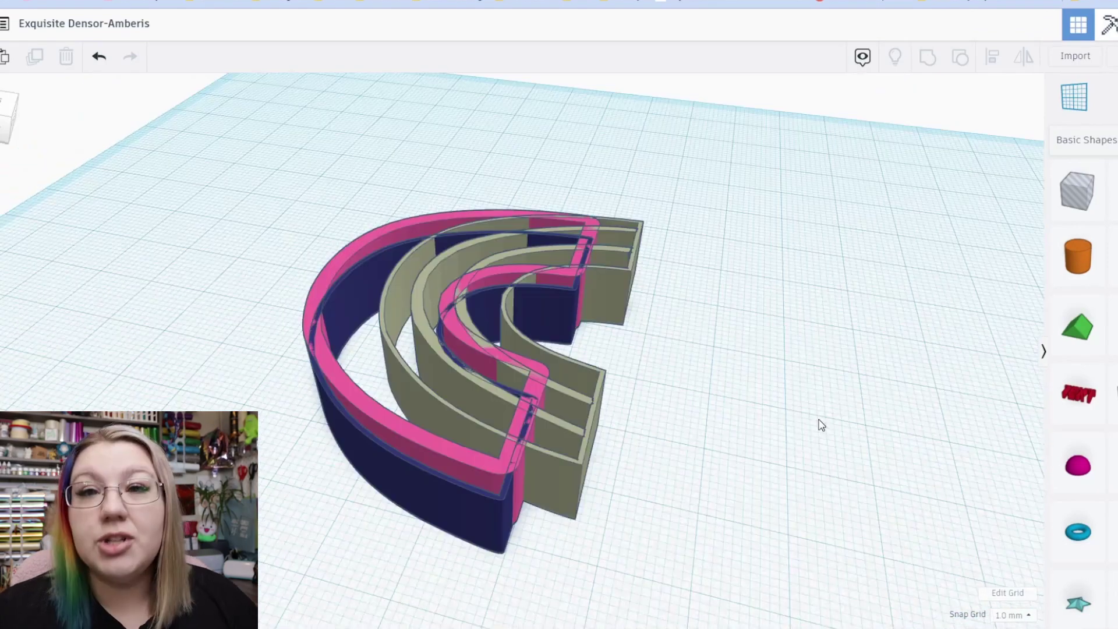
left_click(582, 418)
left_click_drag(553, 445, 887, 367)
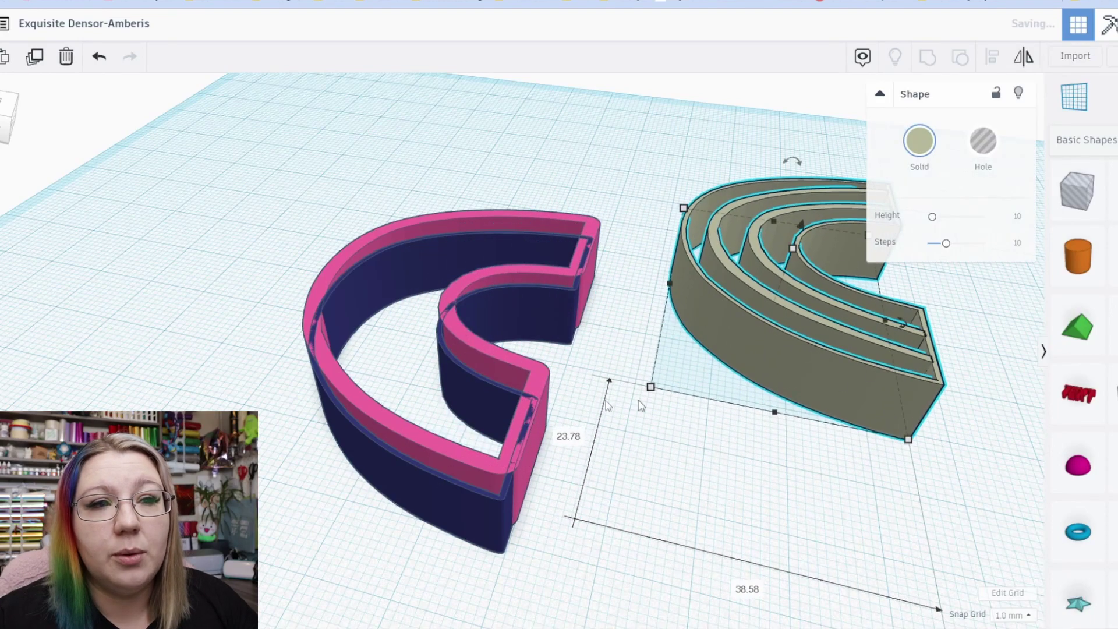
Pull the thick pink arch clear of the thin blue arch and lower its height to form a shallow base
left_click(568, 291)
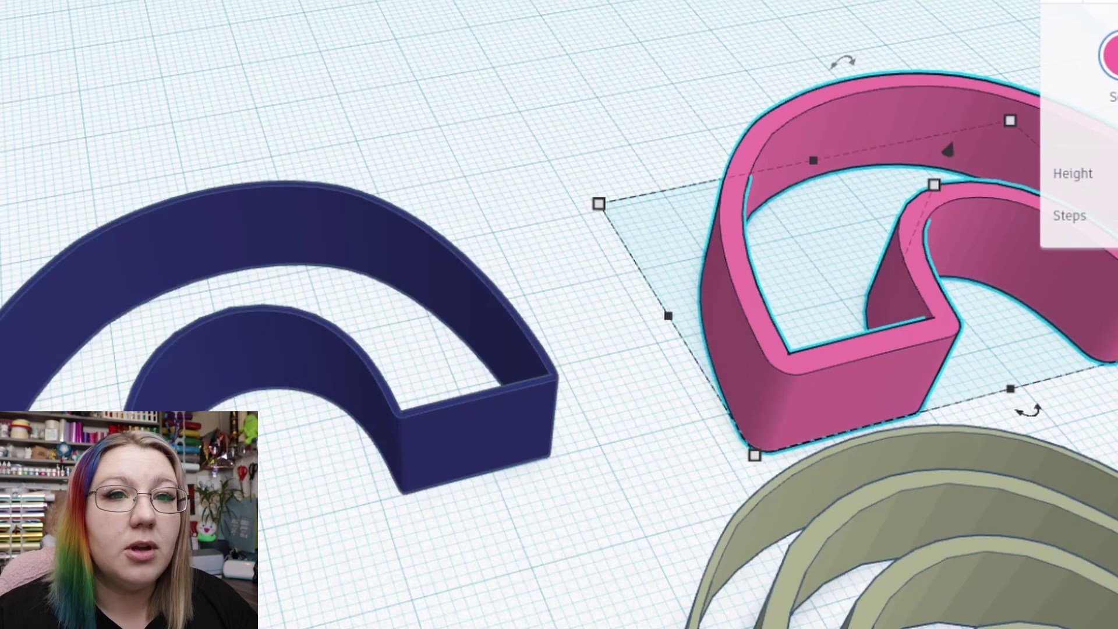
left_click_drag(928, 312, 527, 299)
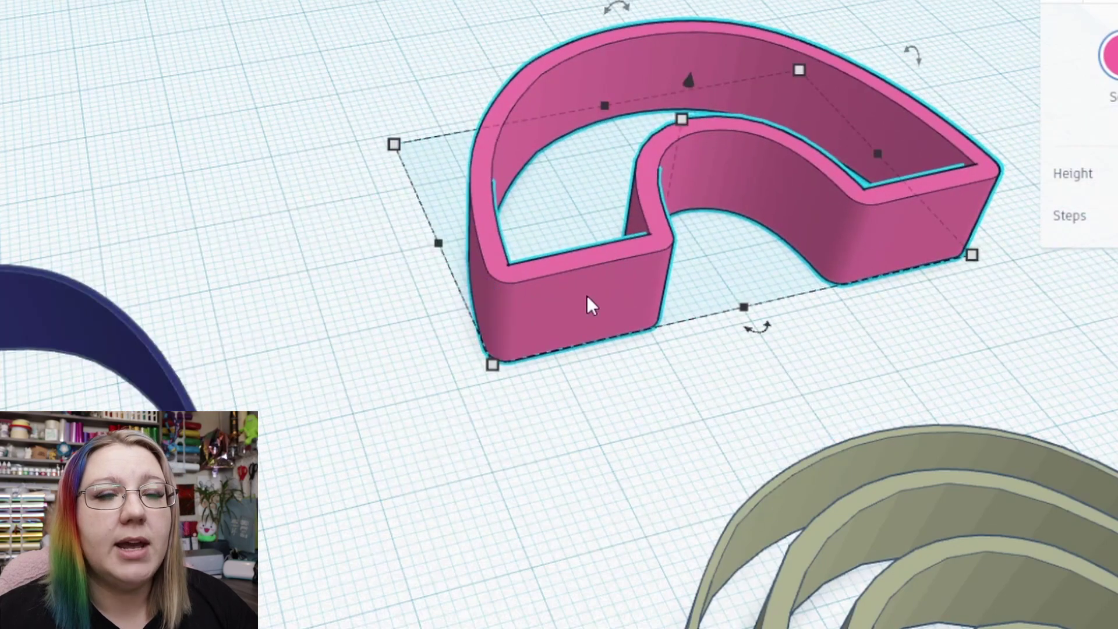
left_click_drag(584, 296, 465, 380)
left_click_drag(634, 481, 577, 484)
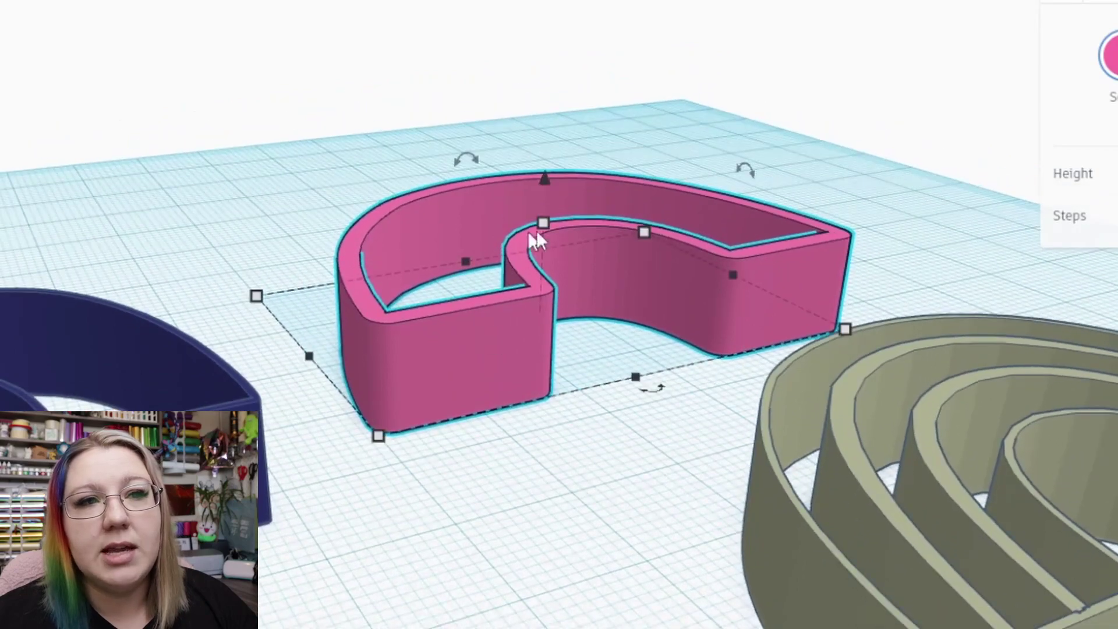
mouse_move(545, 222)
mouse_move(543, 221)
left_mouse_down()
mouse_move(541, 296)
mouse_move(543, 222)
left_mouse_up()
left_click_drag(544, 225, 581, 320)
Reduce the height of the banded indent shape and place it over the thick pink arch
left_click_drag(844, 484, 554, 361)
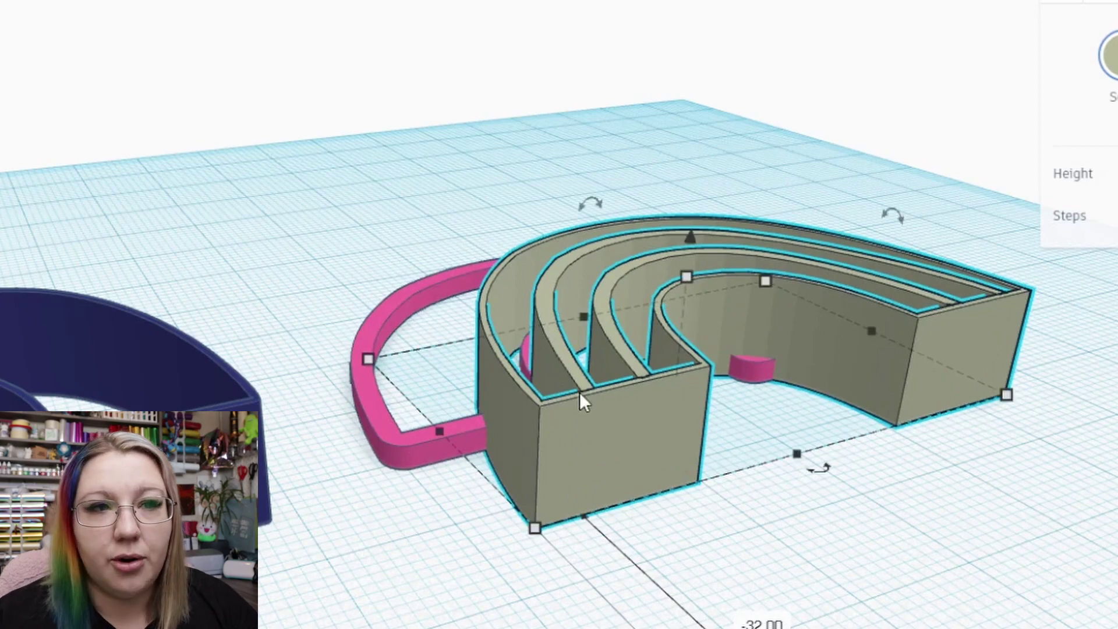
left_click_drag(686, 282, 707, 330)
left_click_drag(625, 455, 485, 406)
Bring the thin blue arch beside the stacked indent and thick shapes and set its height to 8 mm
left_click_drag(81, 477, 809, 452)
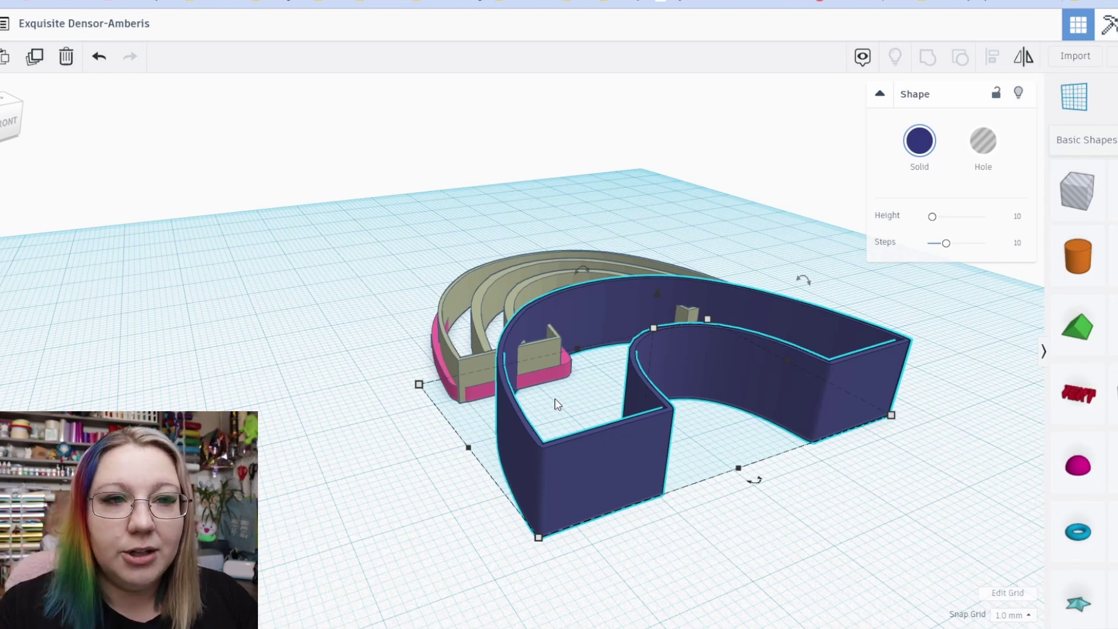
left_click(656, 330)
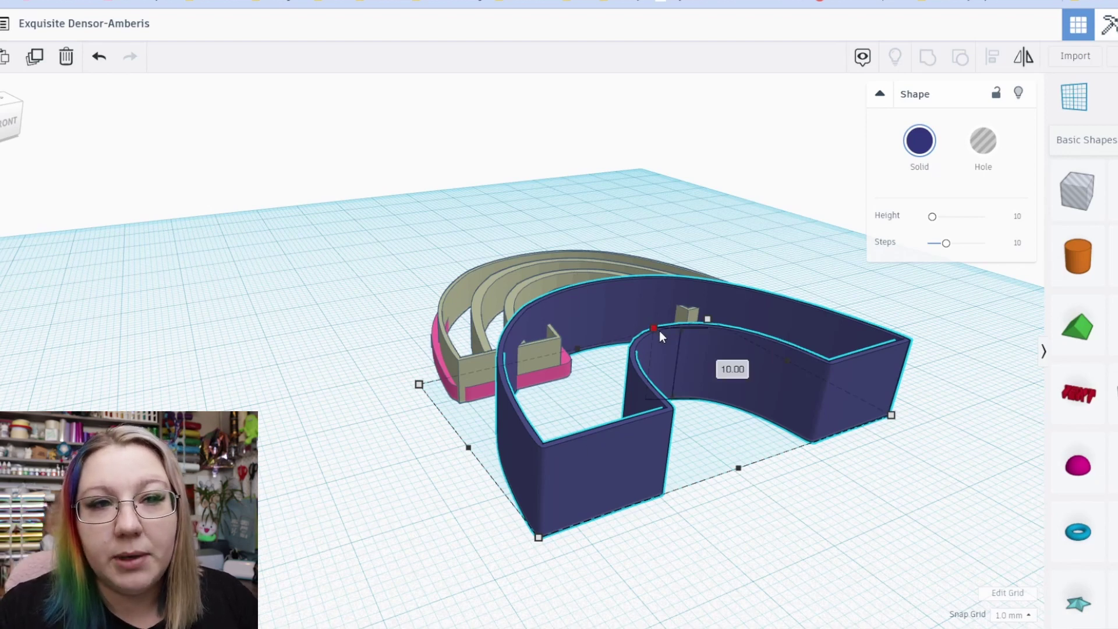
left_click(460, 367)
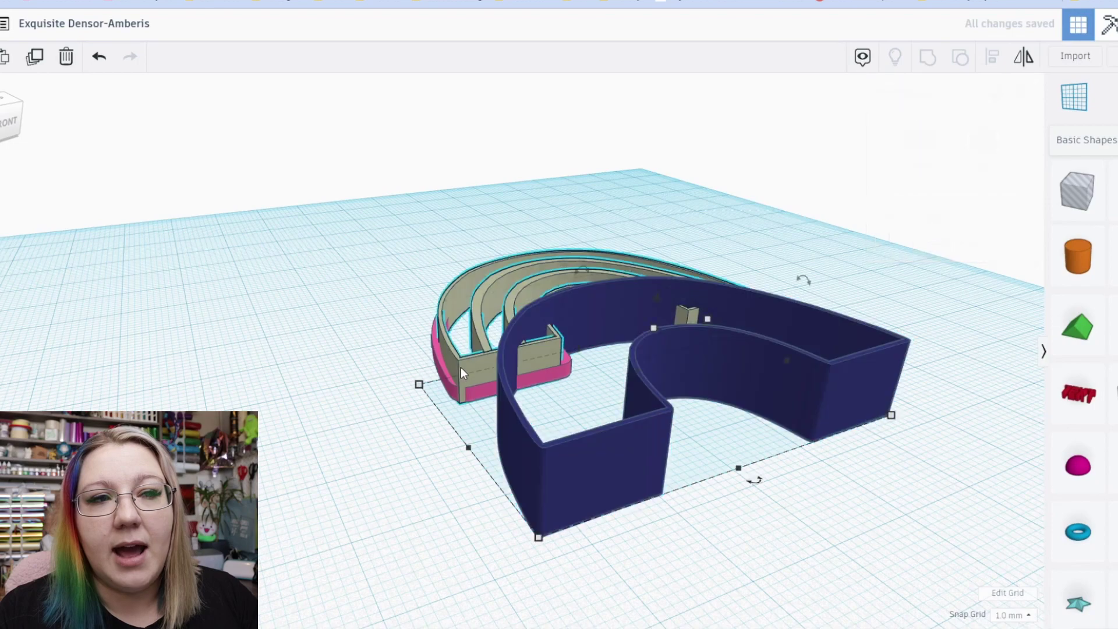
mouse_move(563, 281)
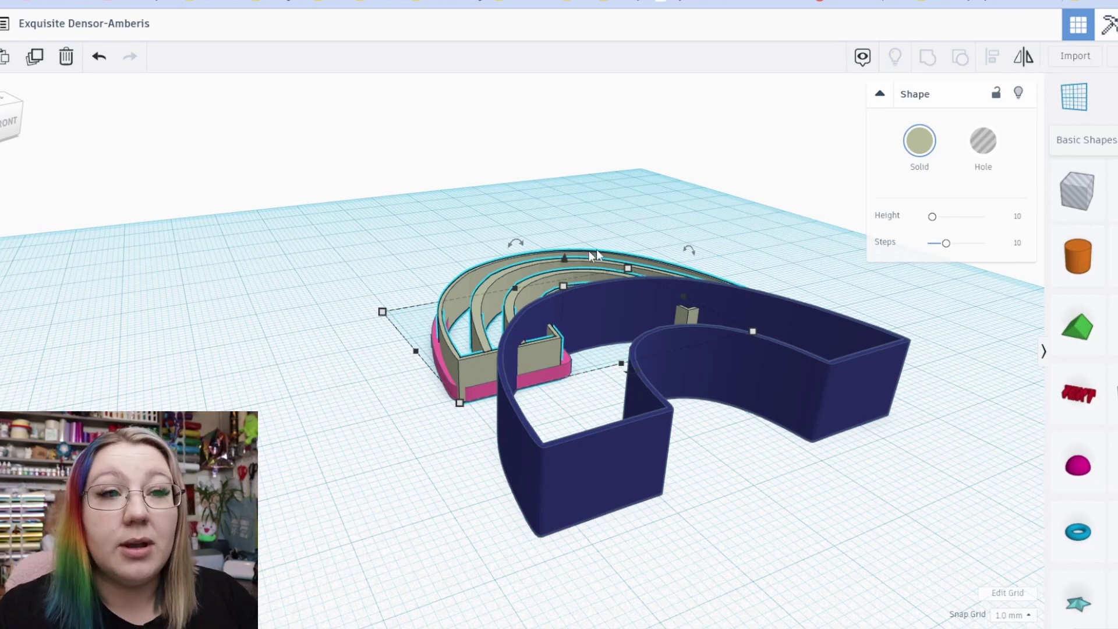
left_click(652, 417)
mouse_move(653, 340)
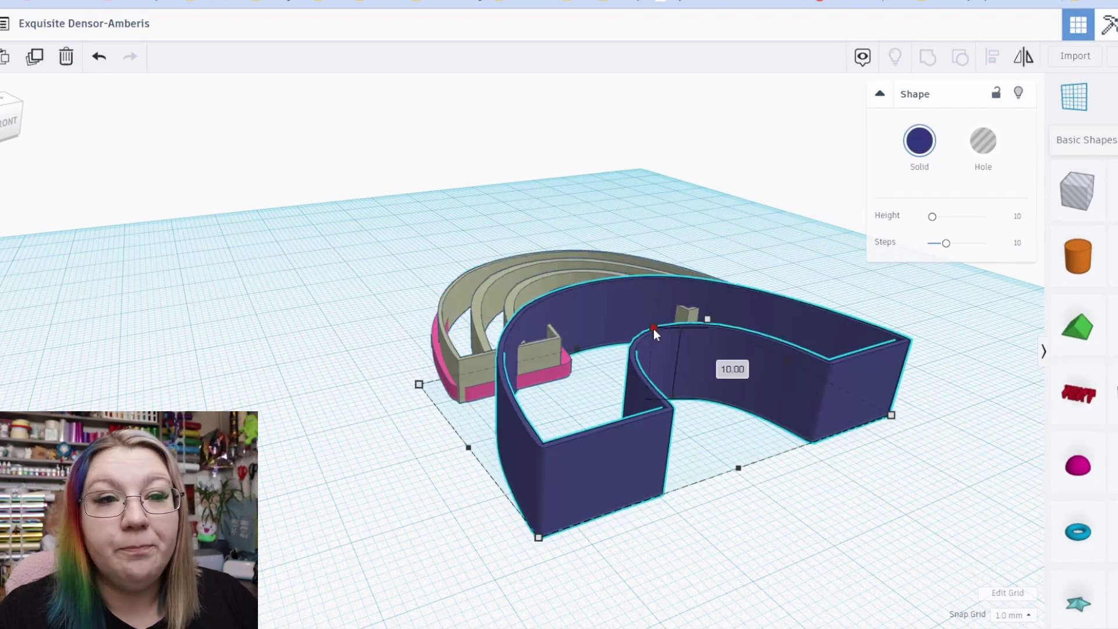
left_click_drag(656, 340, 658, 346)
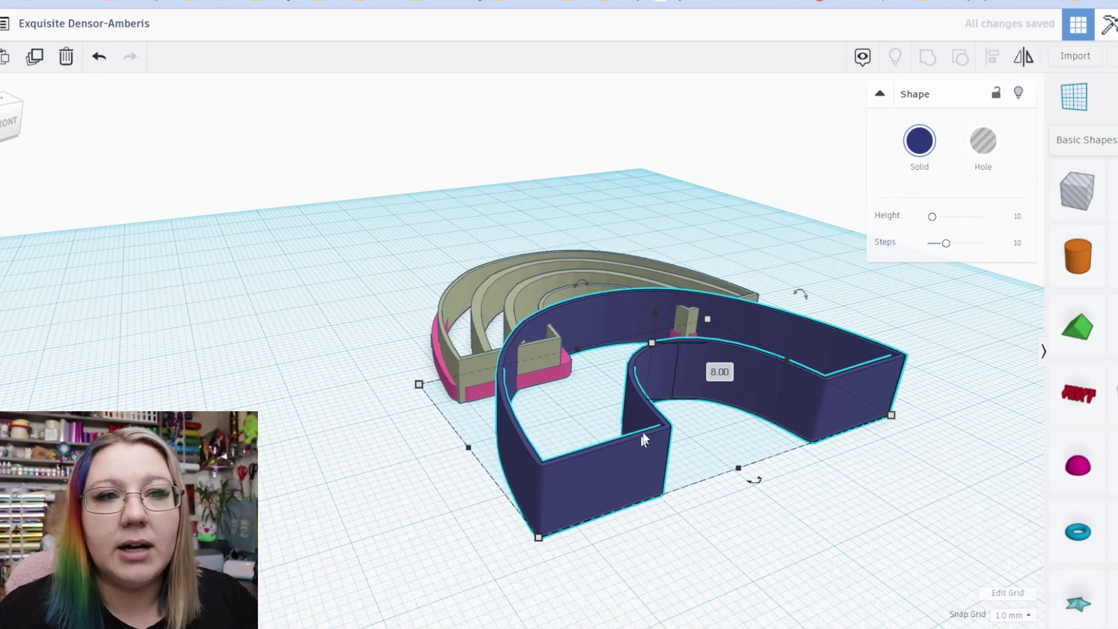
Move the thin blue arch over the banded indent and the thick pink base so all three overlap
left_click(478, 368)
left_click_drag(643, 481, 522, 355)
left_click_drag(705, 355, 762, 453)
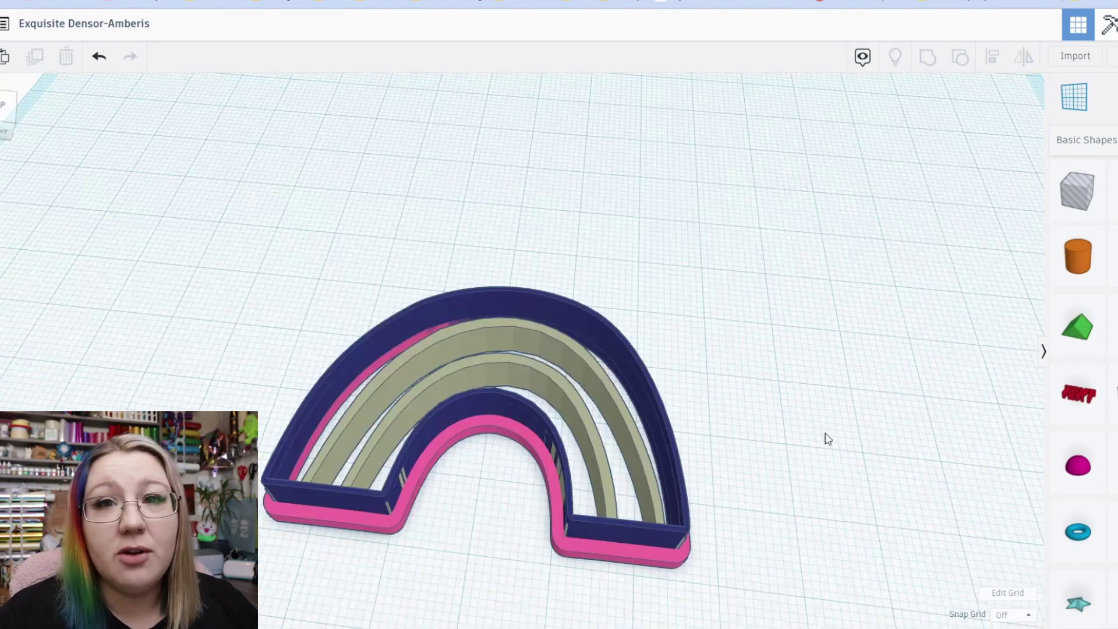
Align the three rainbow shapes on their centres in both width and depth, and group them into one cutter
left_click_drag(823, 443, 489, 456)
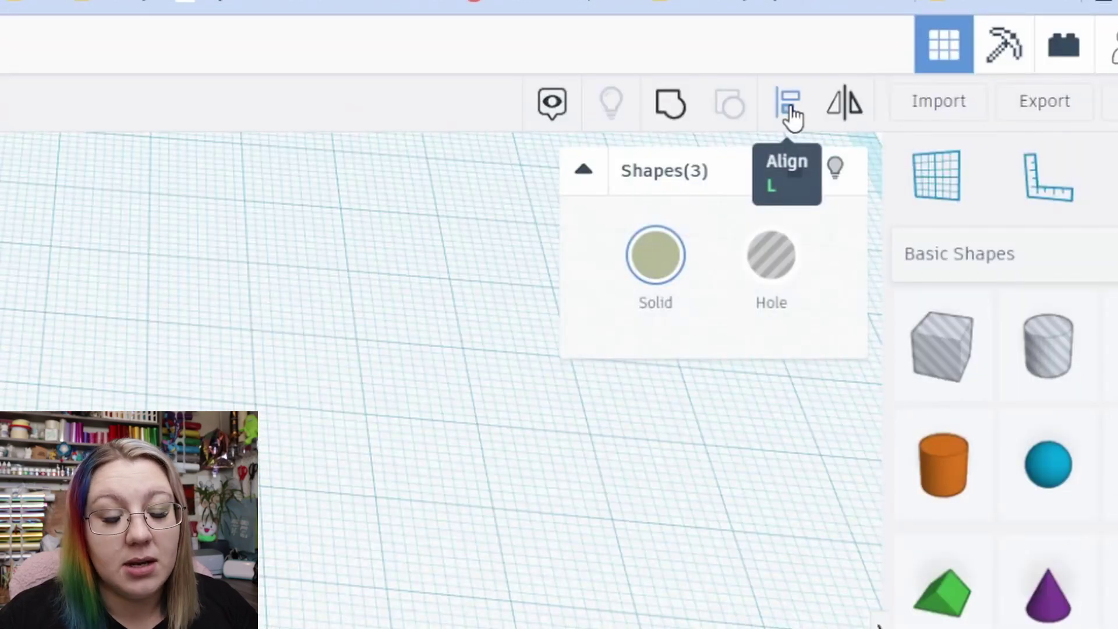
left_click(790, 108)
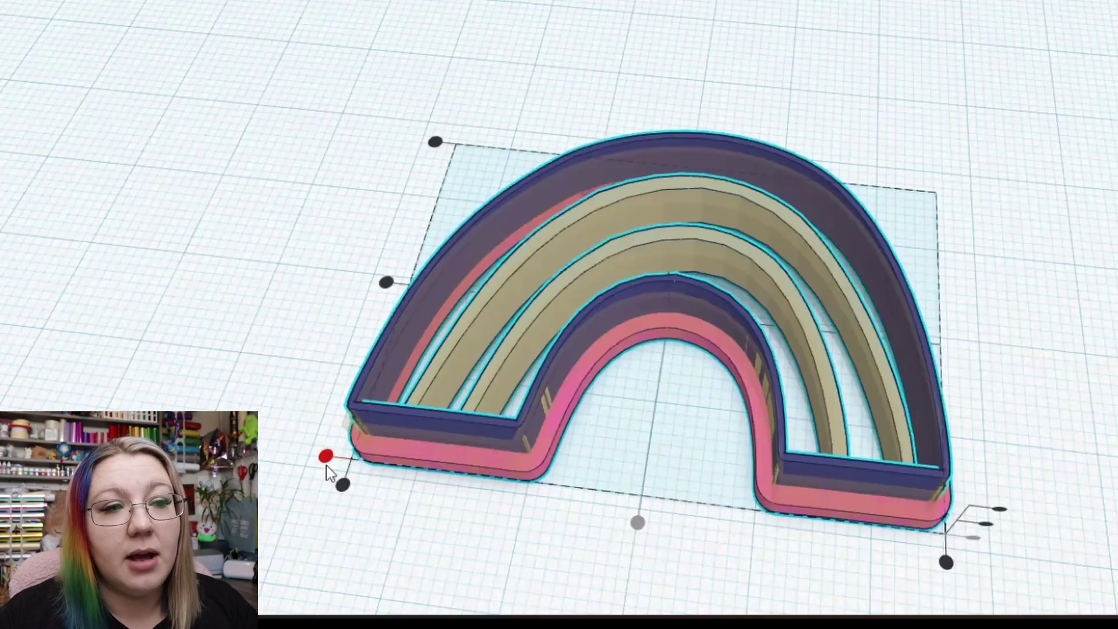
left_click(325, 459)
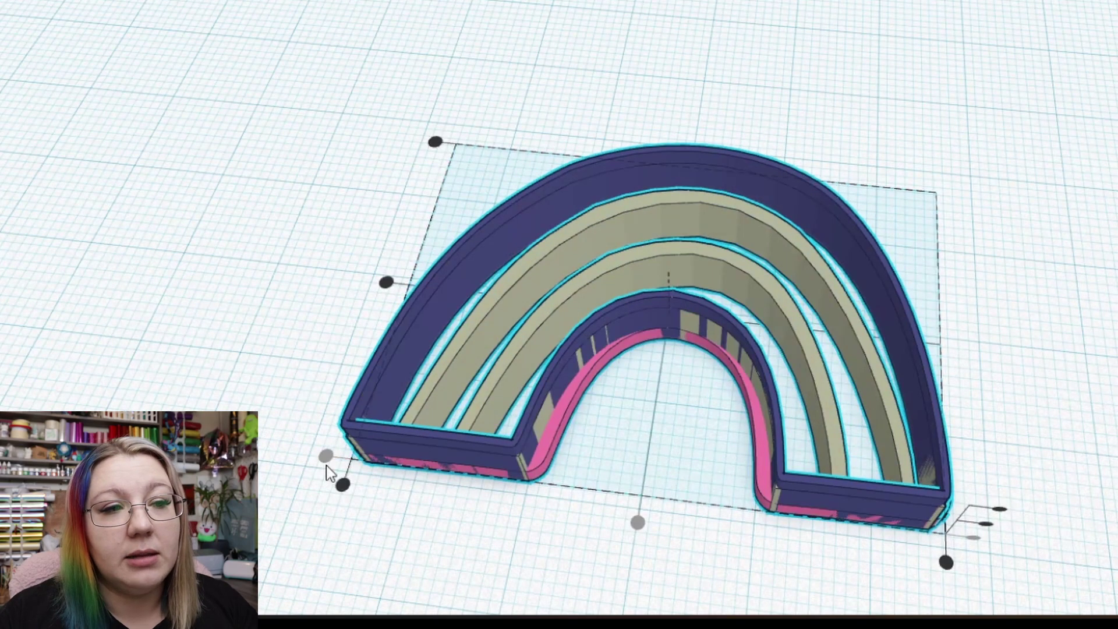
left_click(343, 486)
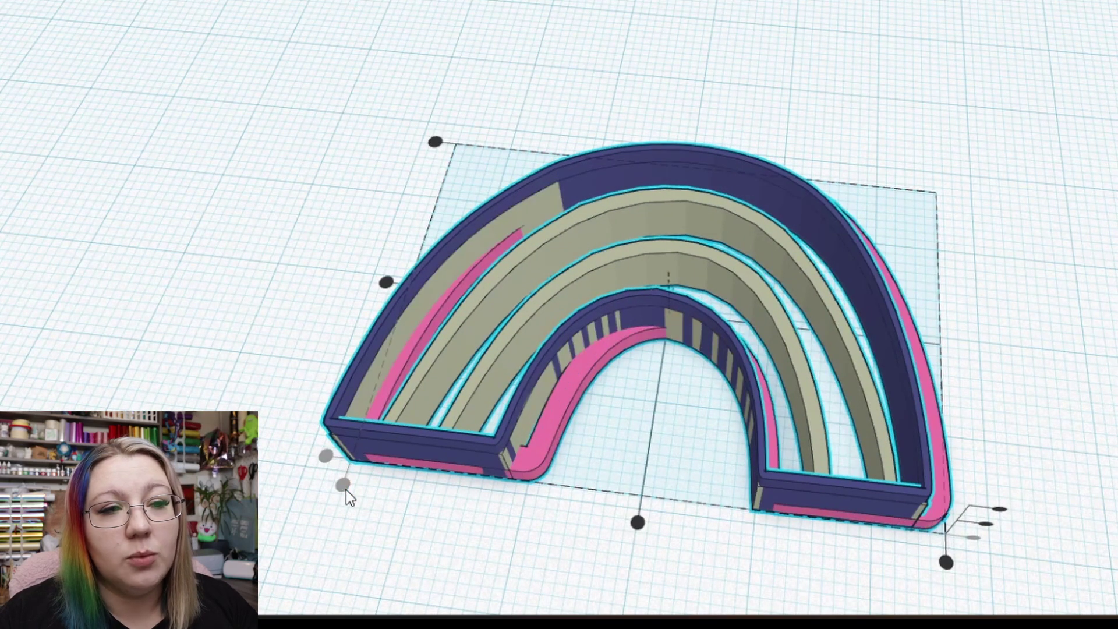
left_click(638, 524)
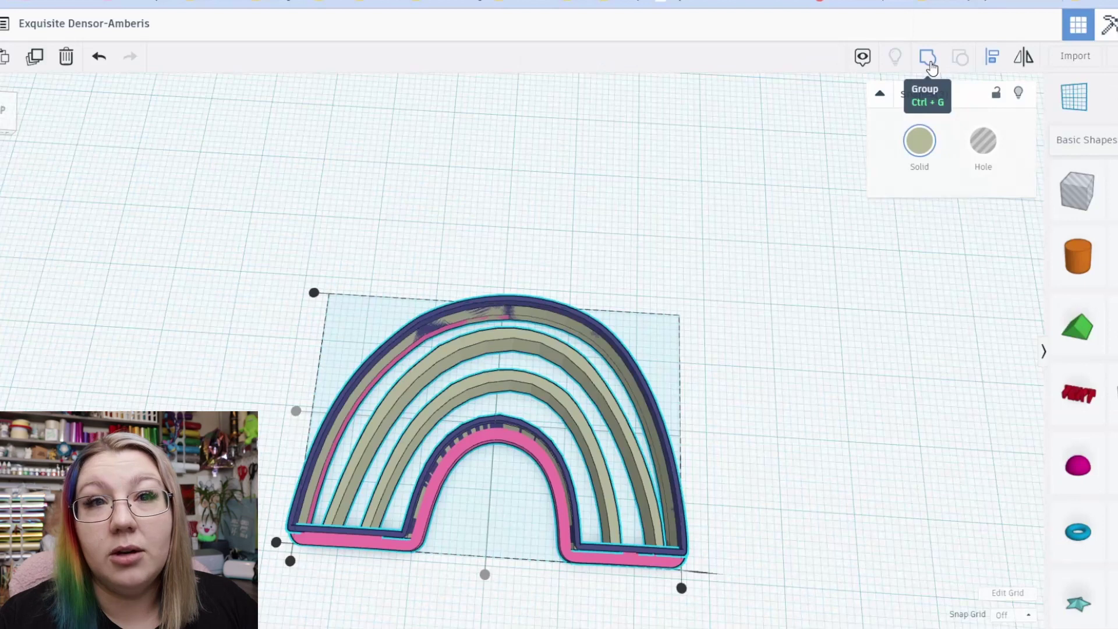
left_click(928, 58)
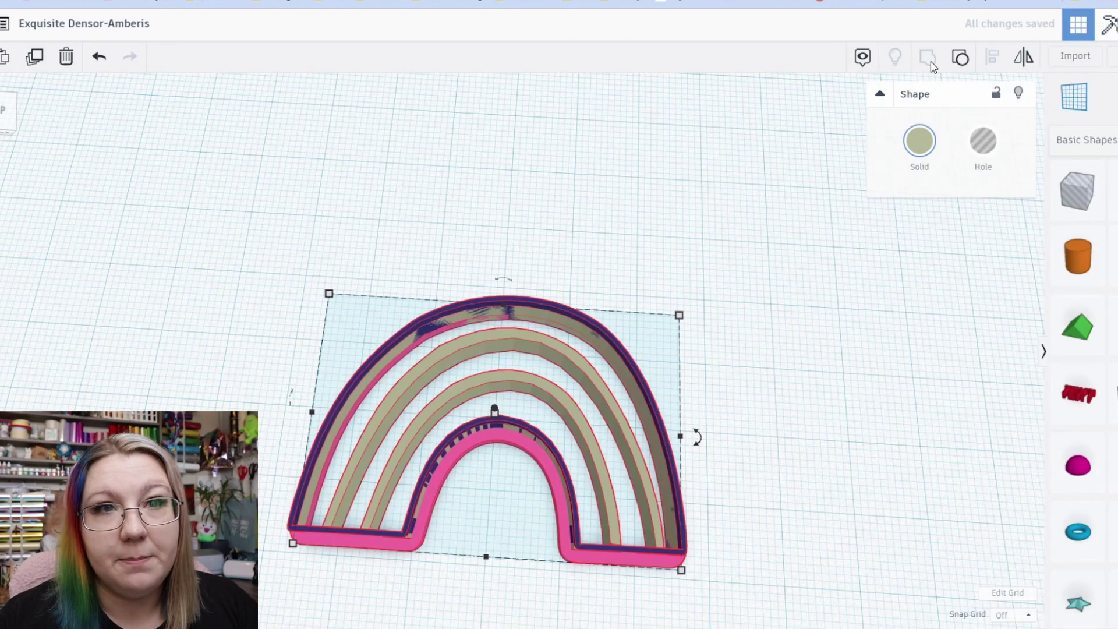
Inspect the grouped rainbow cutter from above and from the side
left_click(586, 238)
left_click_drag(182, 325, 225, 255)
mouse_move(180, 366)
left_mouse_down()
mouse_move(250, 250)
mouse_move(311, 358)
mouse_move(532, 363)
mouse_move(594, 295)
mouse_move(595, 258)
mouse_move(548, 289)
mouse_move(491, 289)
mouse_move(352, 414)
mouse_move(356, 362)
mouse_move(698, 201)
mouse_move(482, 299)
mouse_move(469, 319)
mouse_move(213, 306)
mouse_move(10, 330)
left_mouse_up()
scroll(491, 284, "up", 3)
scroll(288, 484, "down", 5)
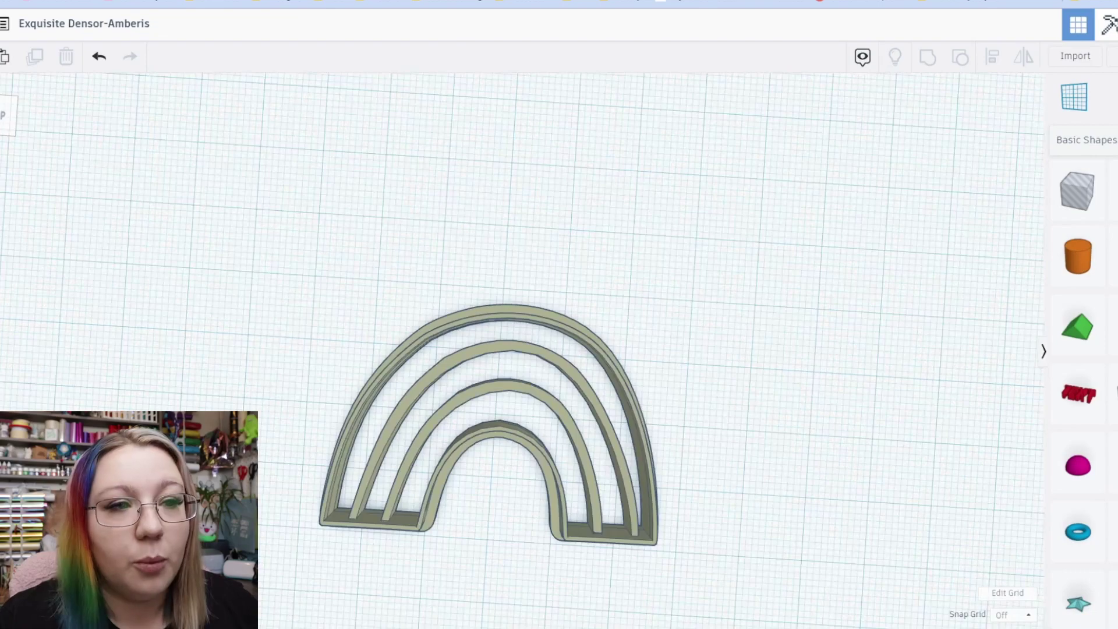
left_click_drag(288, 484, 436, 343)
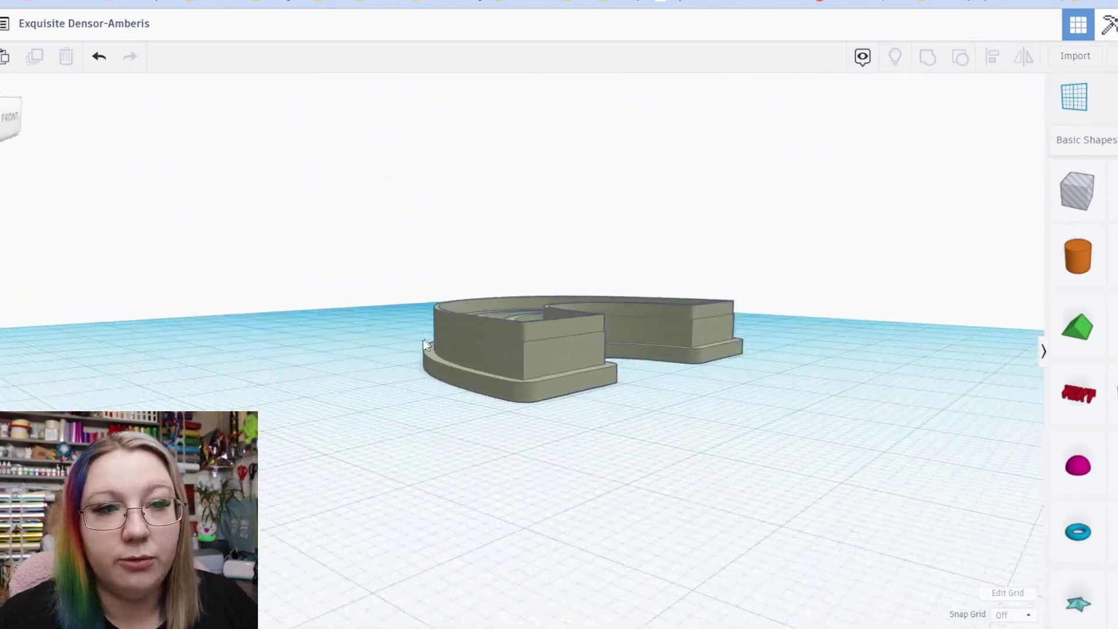
left_click_drag(423, 340, 391, 363)
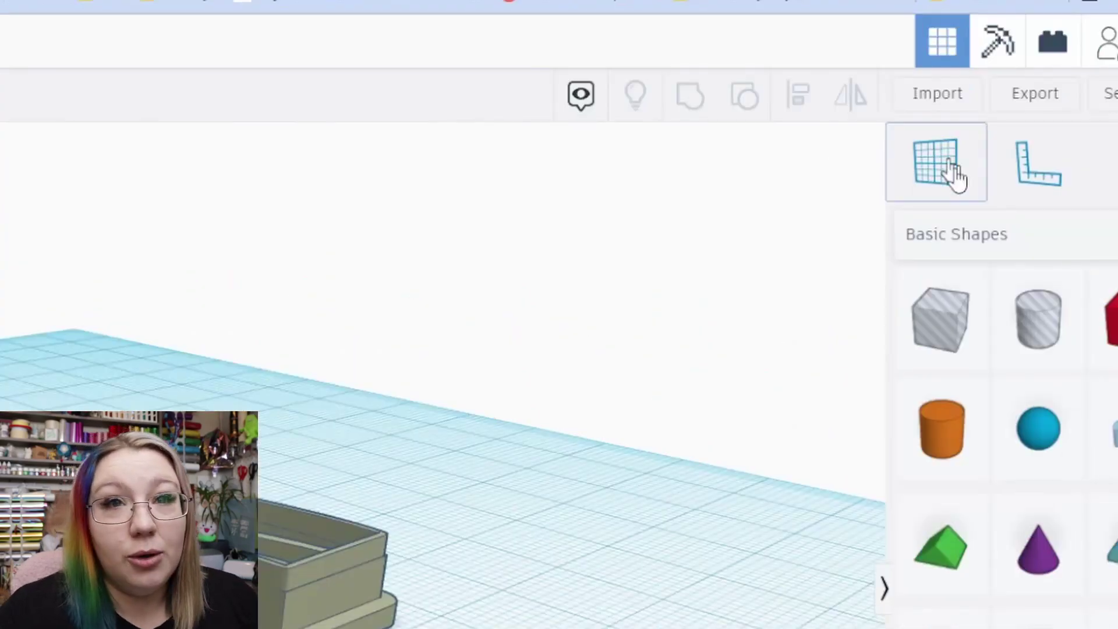
Export the grouped rainbow cutter and view the exported model in Ultimaker Cura
left_click(1048, 94)
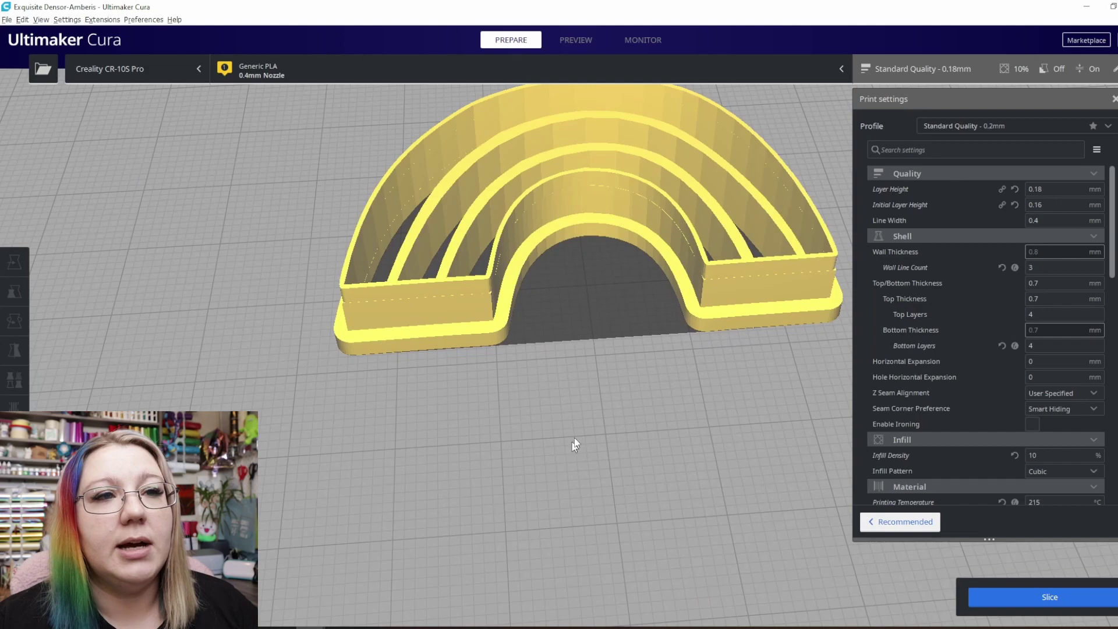
left_click_drag(574, 440, 536, 533)
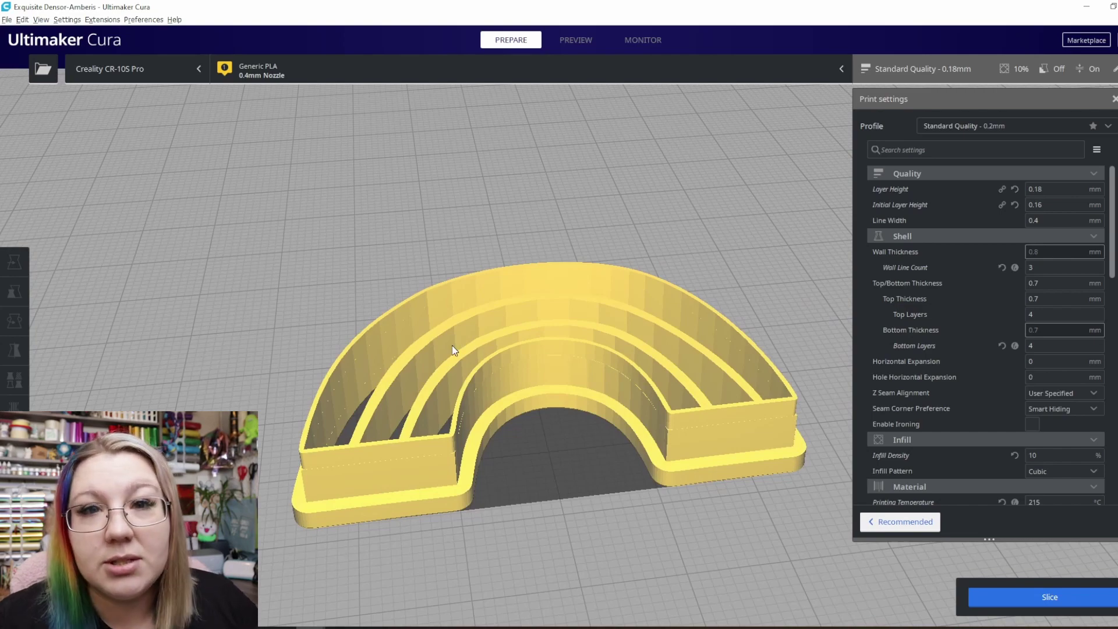
left_click_drag(388, 345, 84, 386)
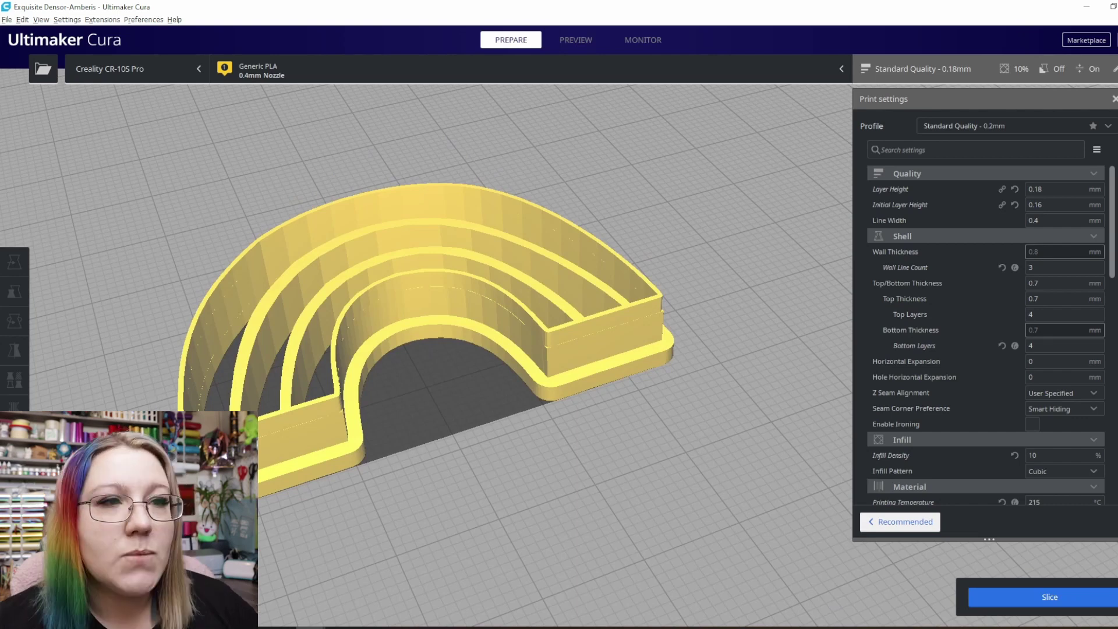
Slice the rainbow cutter with the current print settings and examine its layer preview
left_click(998, 598)
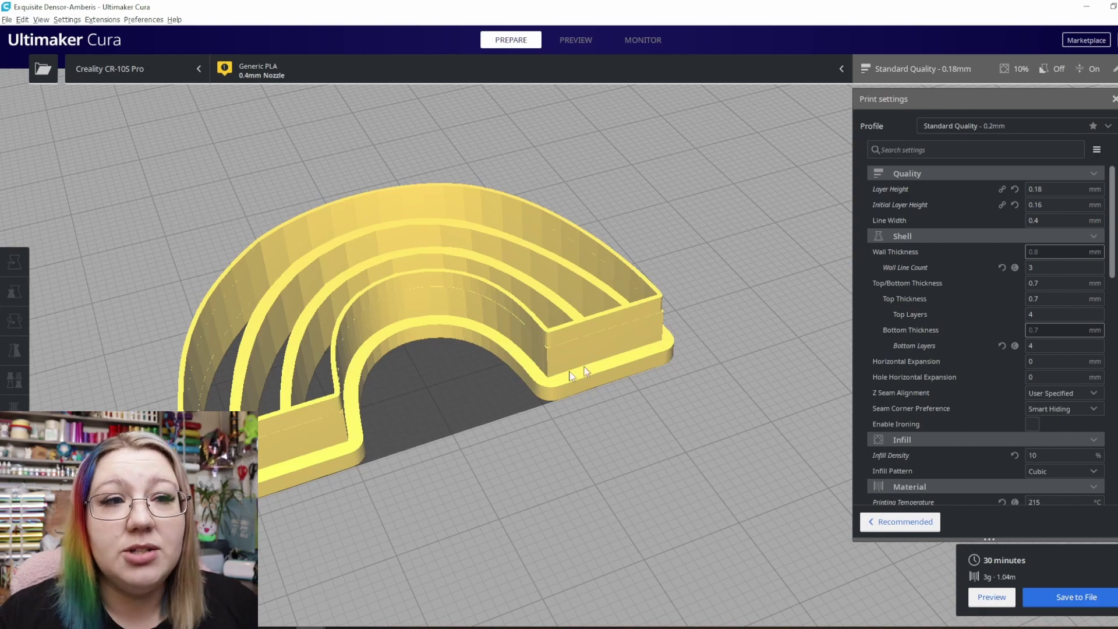
left_click(557, 37)
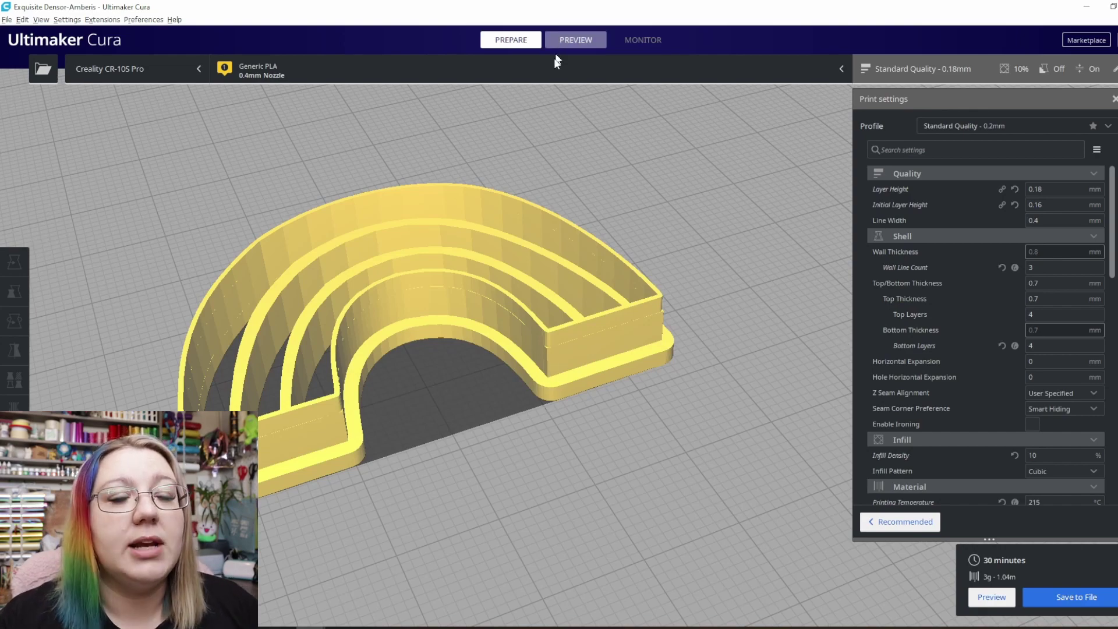
scroll(536, 501, "up", 10)
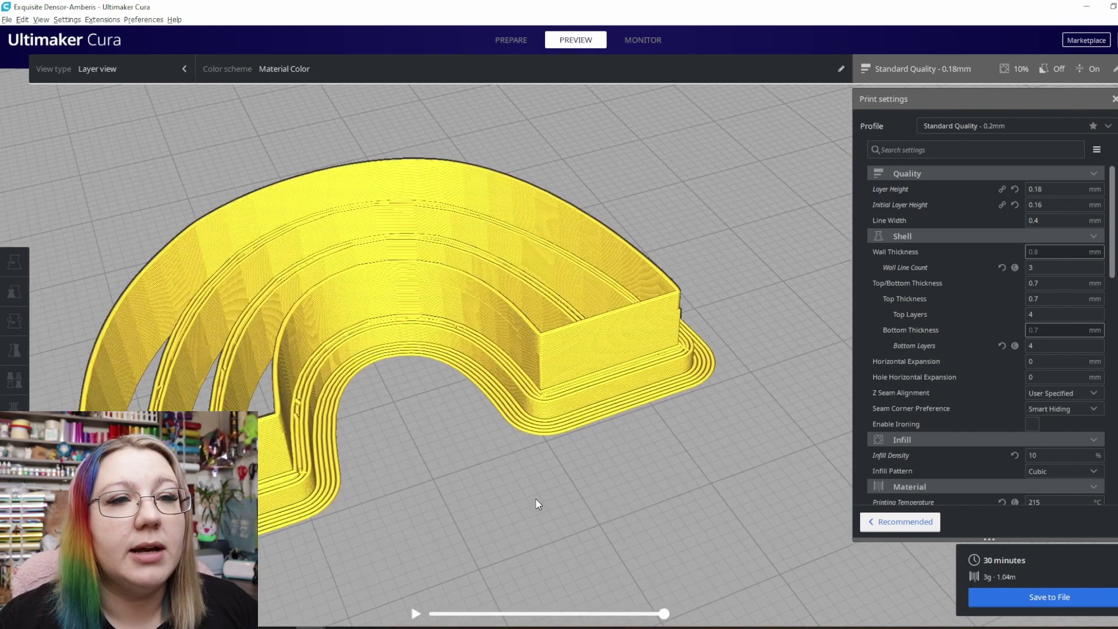
scroll(412, 472, "down", 5)
scroll(338, 486, "up", 3)
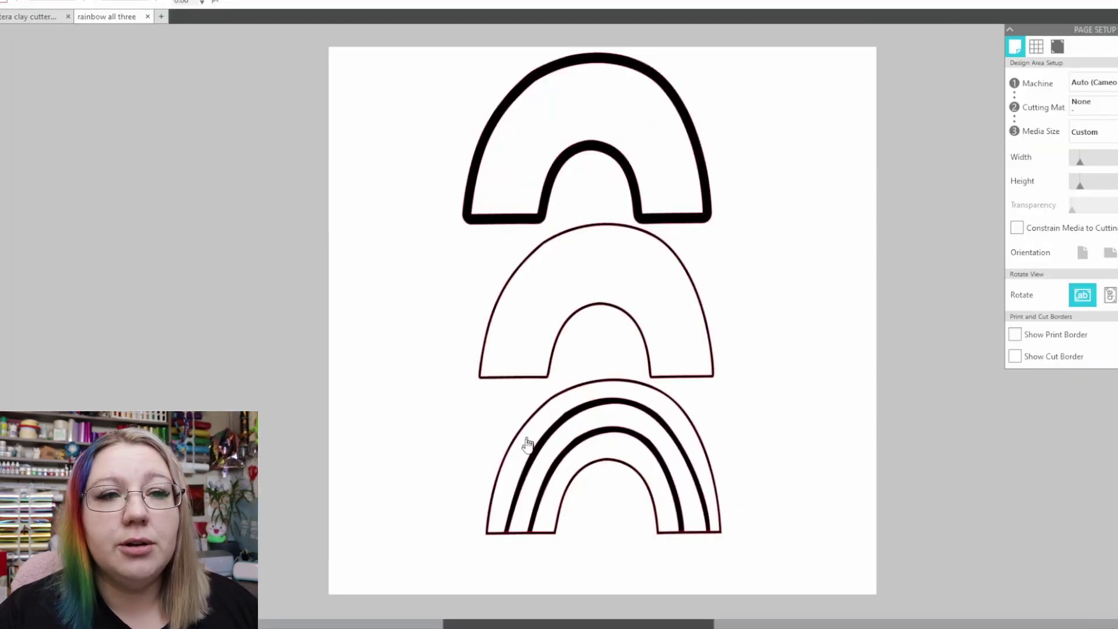
In the Silhouette Studio file rainbow all three, delete the banded indent and thick arch designs and reposition the remaining thin outline
left_click(544, 483)
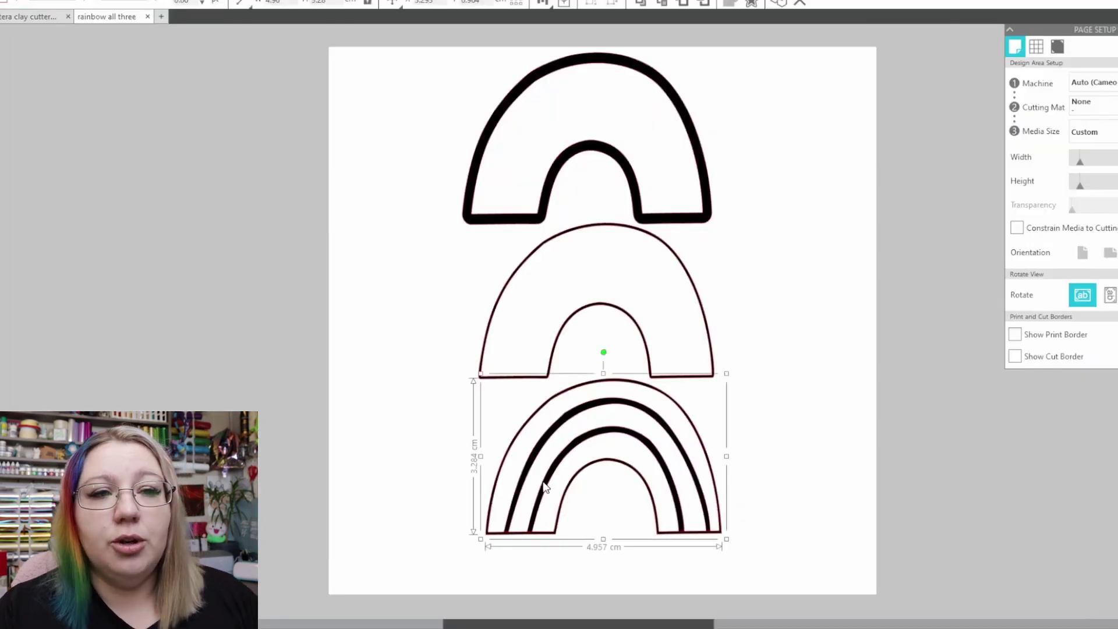
key("Delete")
left_click(511, 220)
key("Delete")
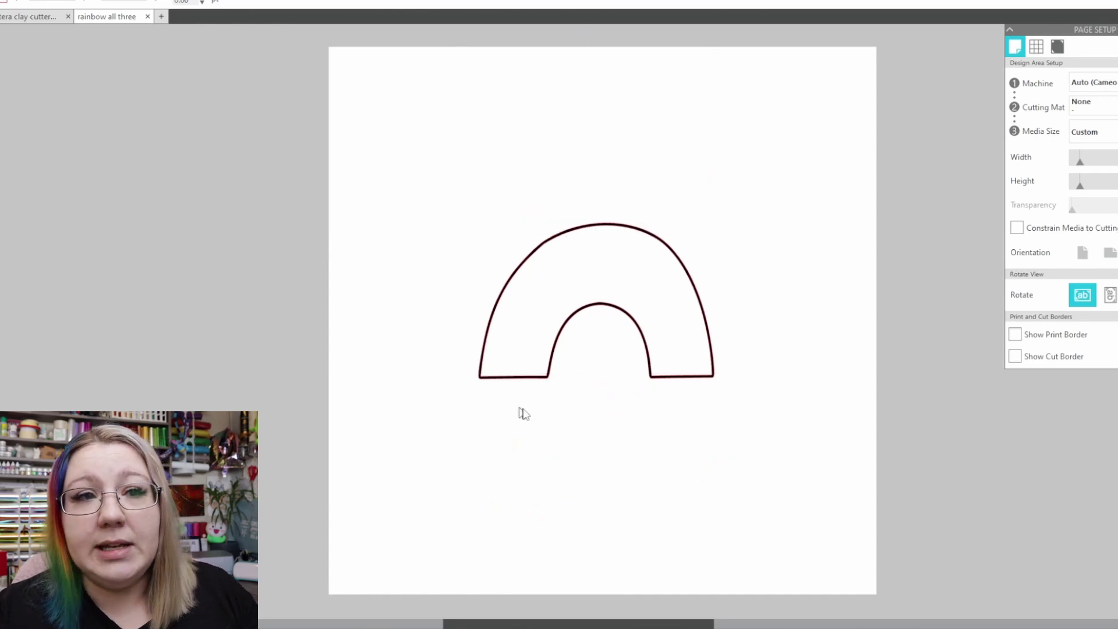
left_click_drag(536, 383, 506, 381)
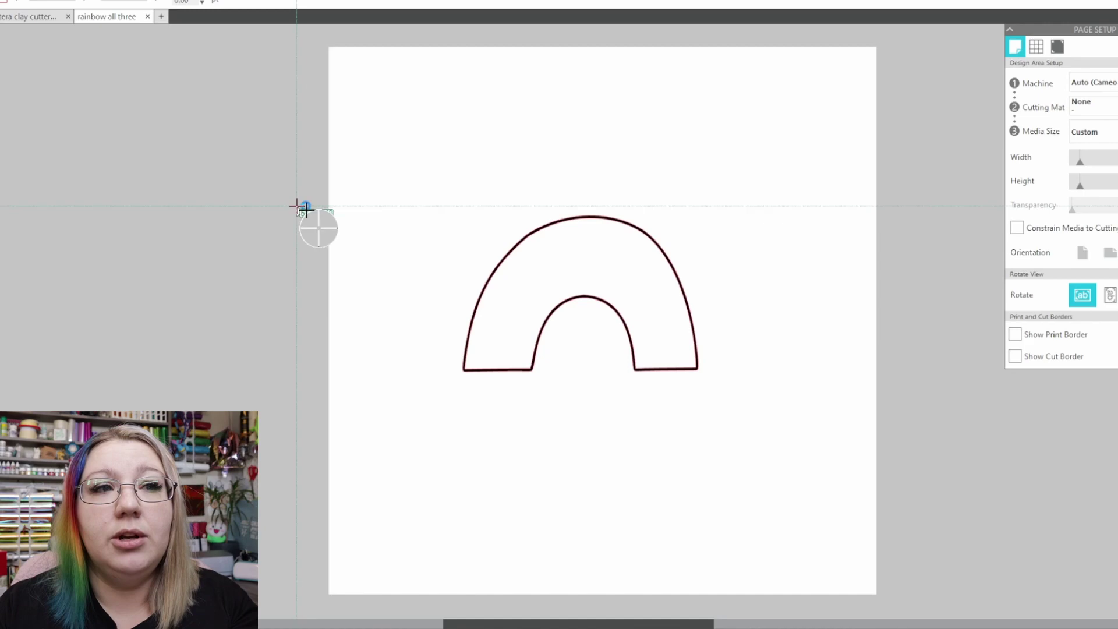
Capture a rectangular screenshot around the thin rainbow outline with the Snipping Tool
left_click_drag(439, 186, 744, 420)
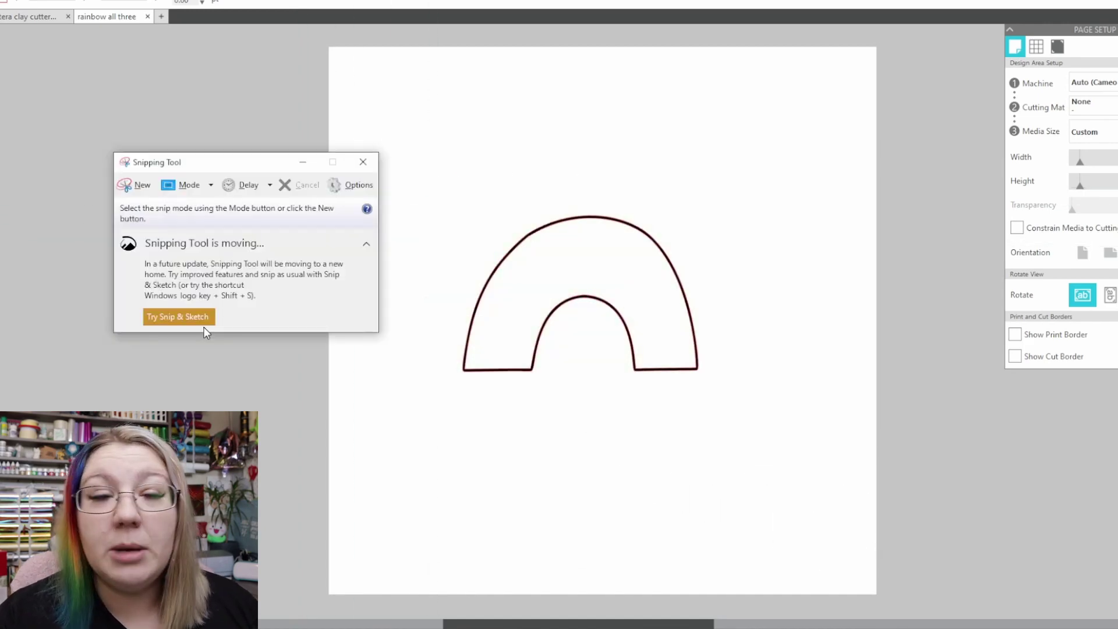
left_click(133, 186)
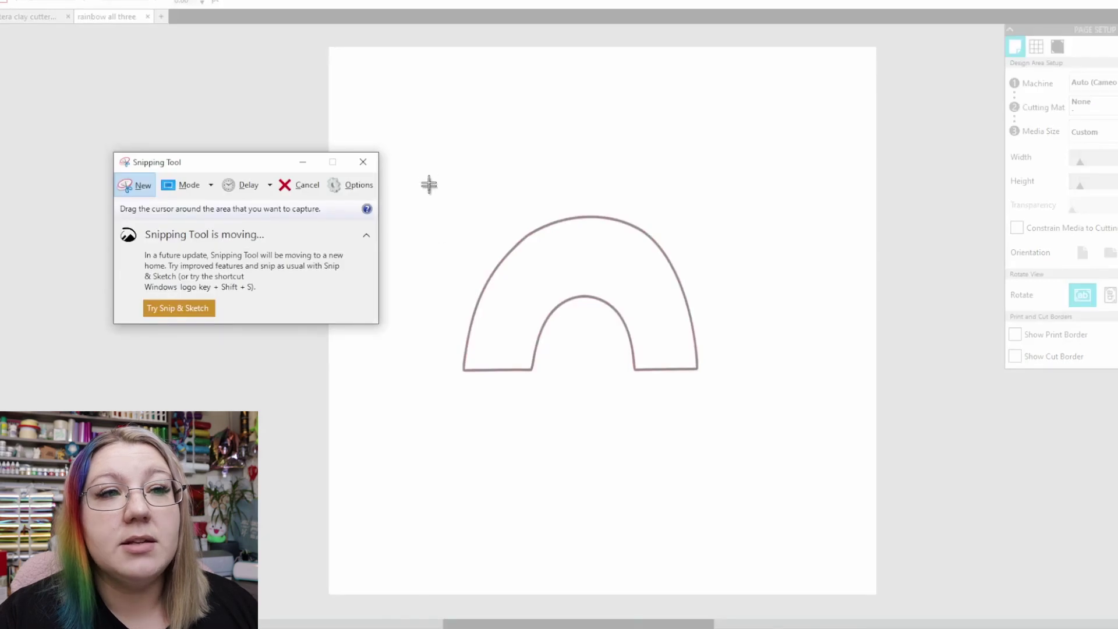
left_click_drag(429, 184, 734, 404)
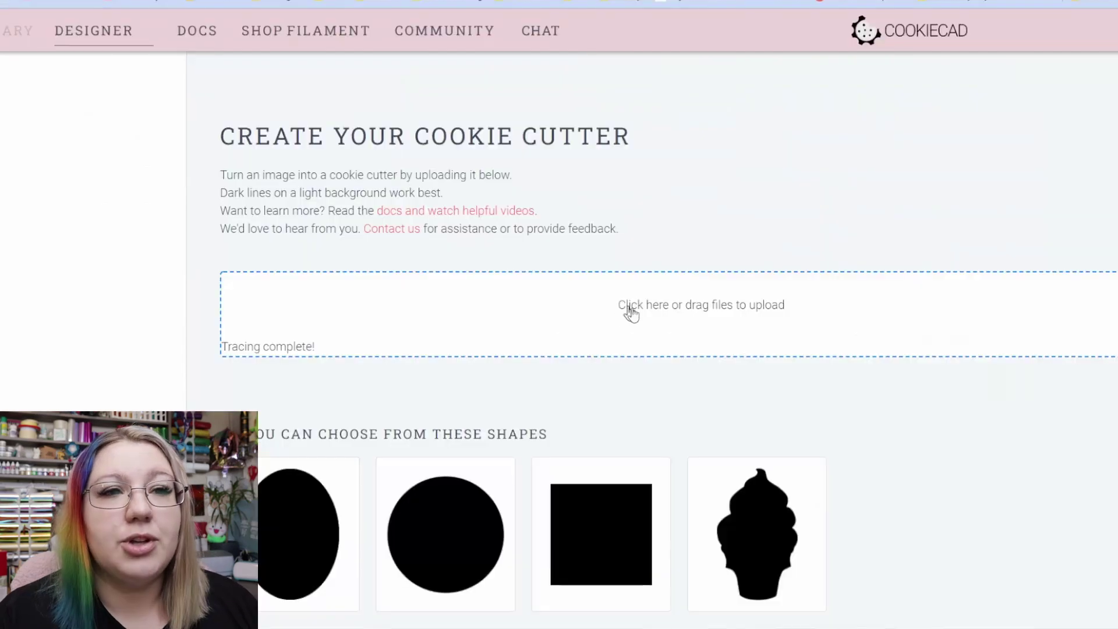
Upload rainbow thin.png from the Rainbow folder to the Cookiecad designer
left_click(664, 311)
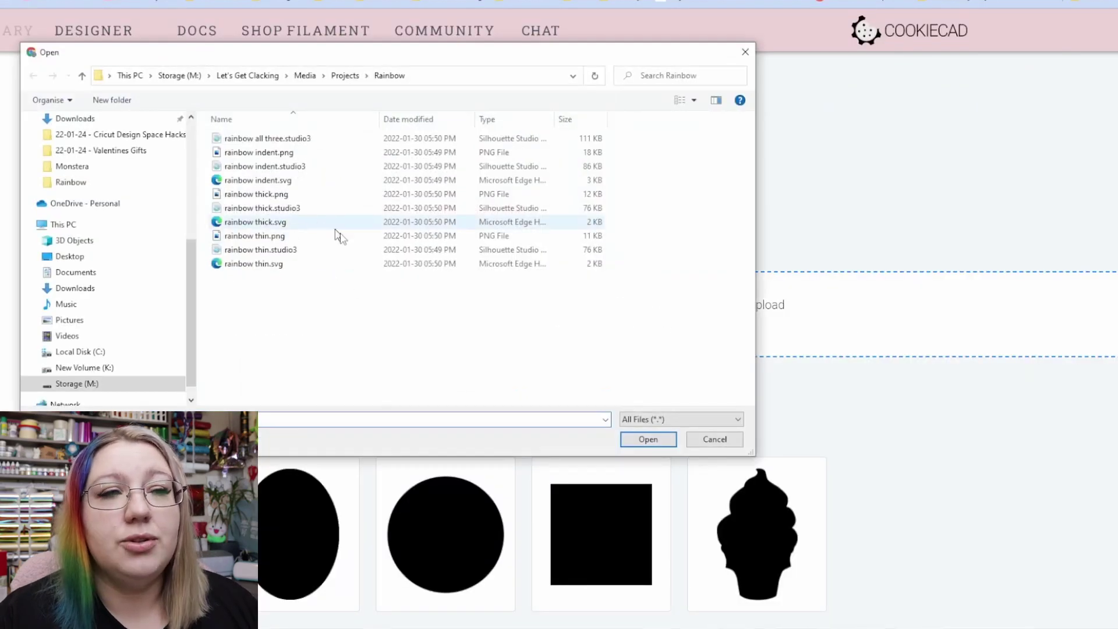
left_click(277, 236)
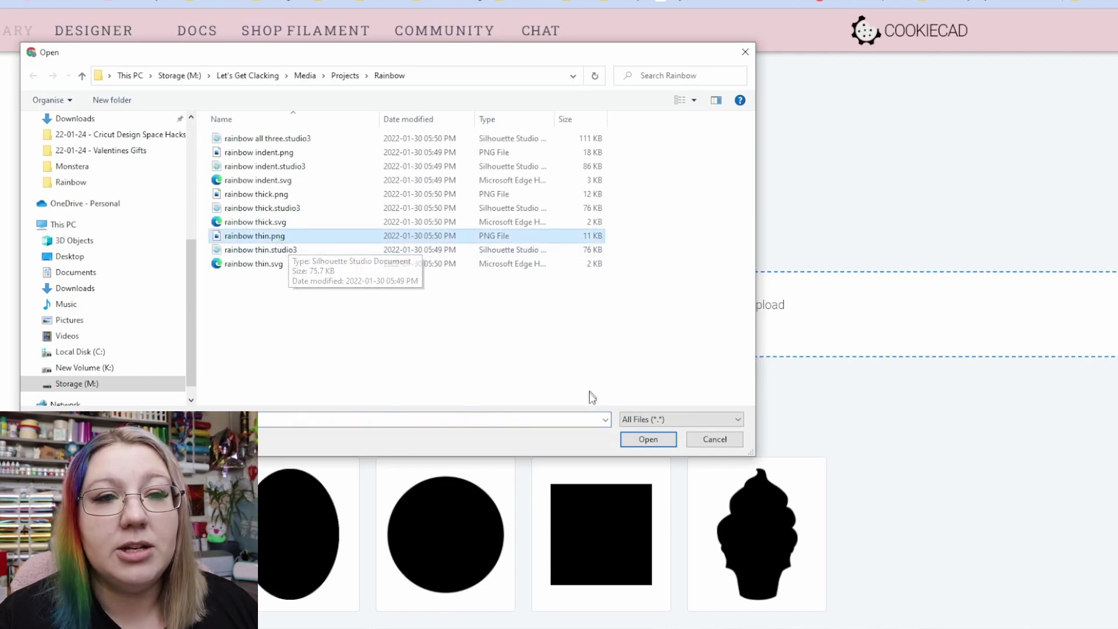
left_click(647, 439)
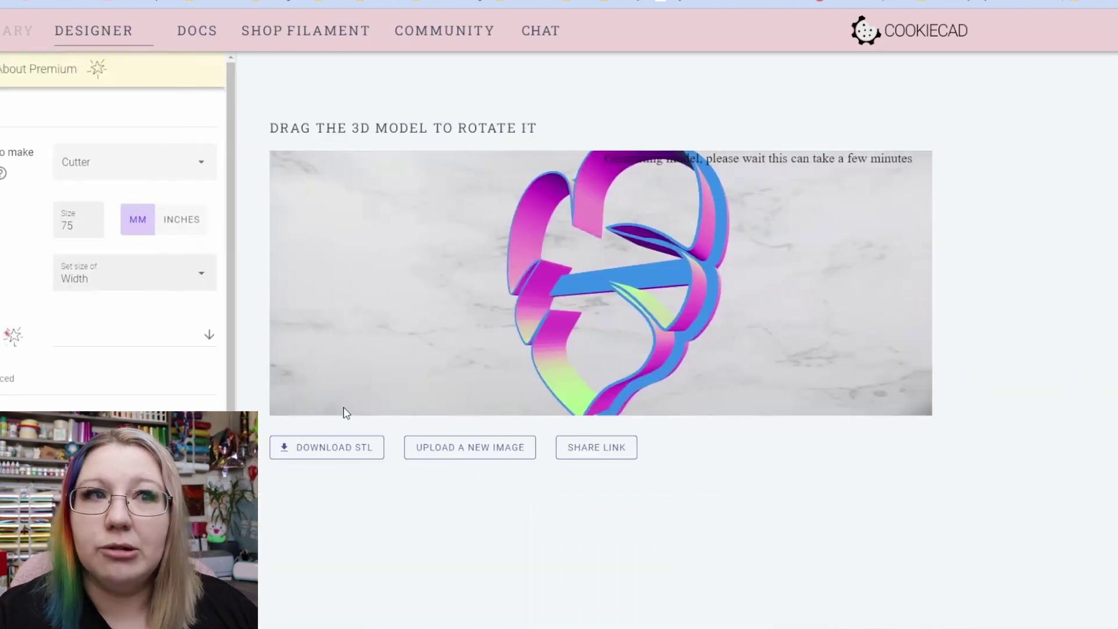
Rotate the generated rainbow cutter model and request its STL download, signing in with the Google account
left_click_drag(446, 325, 407, 331)
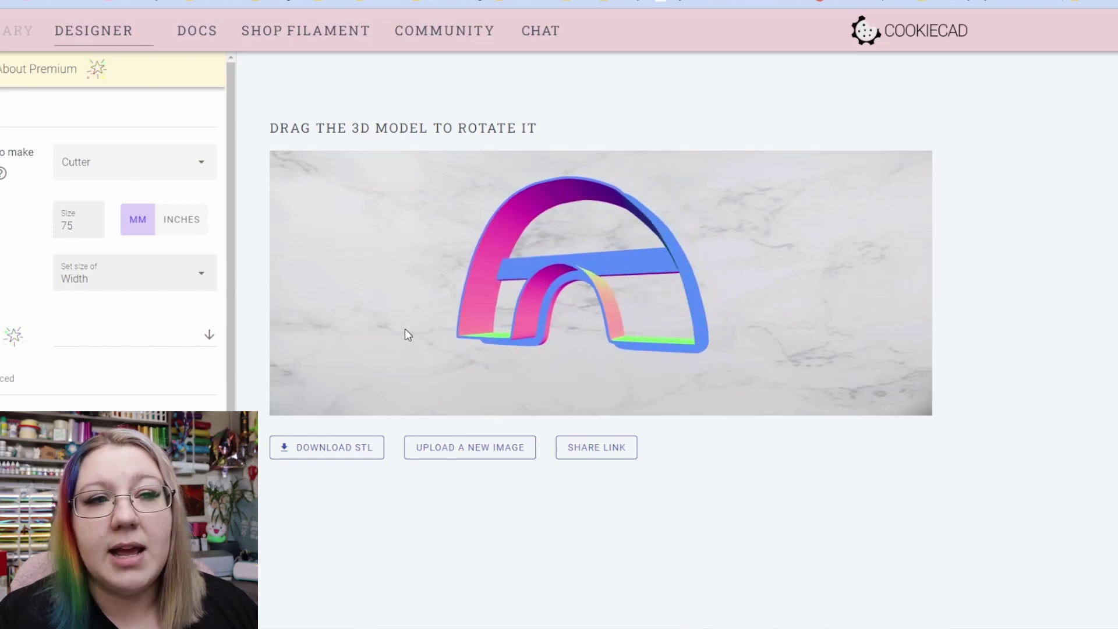
left_click(307, 451)
left_click(592, 277)
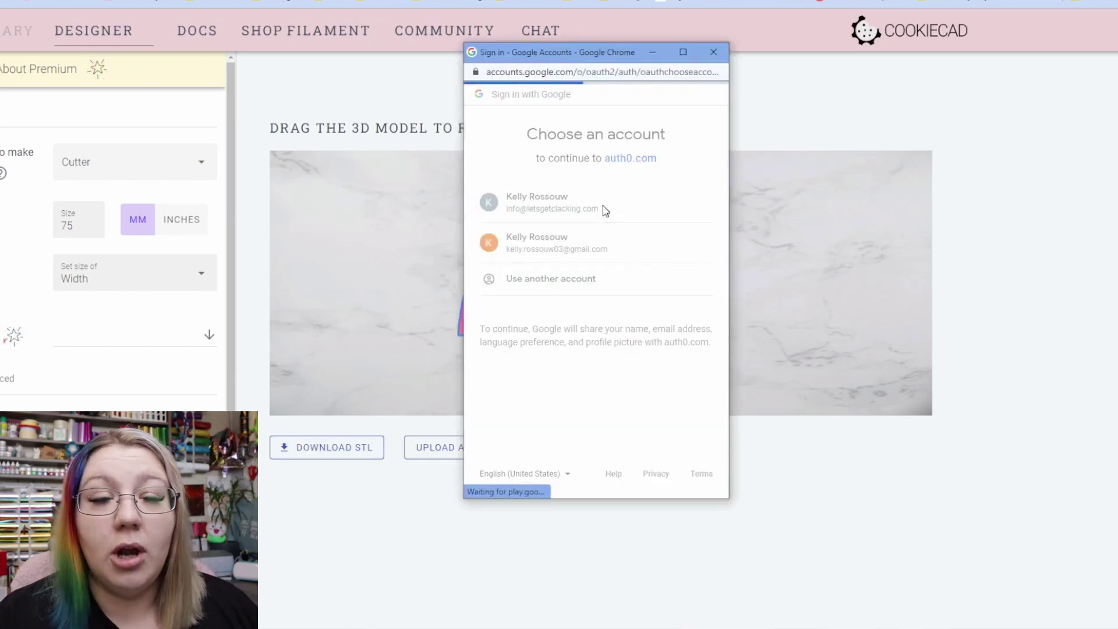
left_click(605, 211)
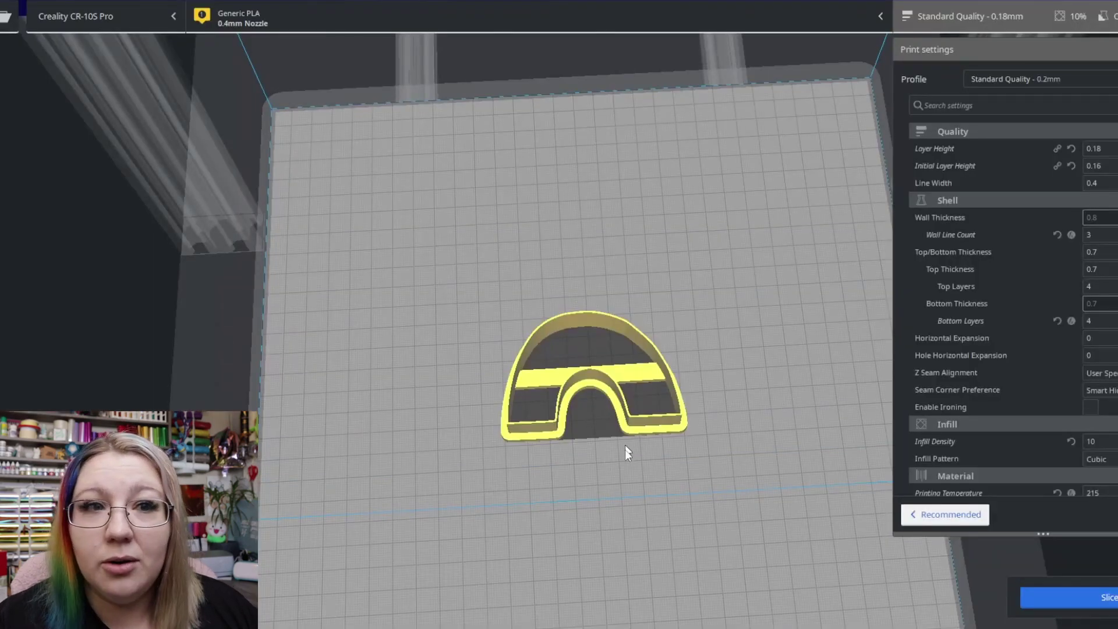
Examine the Cookiecad rainbow cutter on the build plate in Ultimaker Cura from different angles
scroll(625, 456, "up", 3)
left_click_drag(434, 462, 665, 442)
left_click_drag(414, 455, 376, 466)
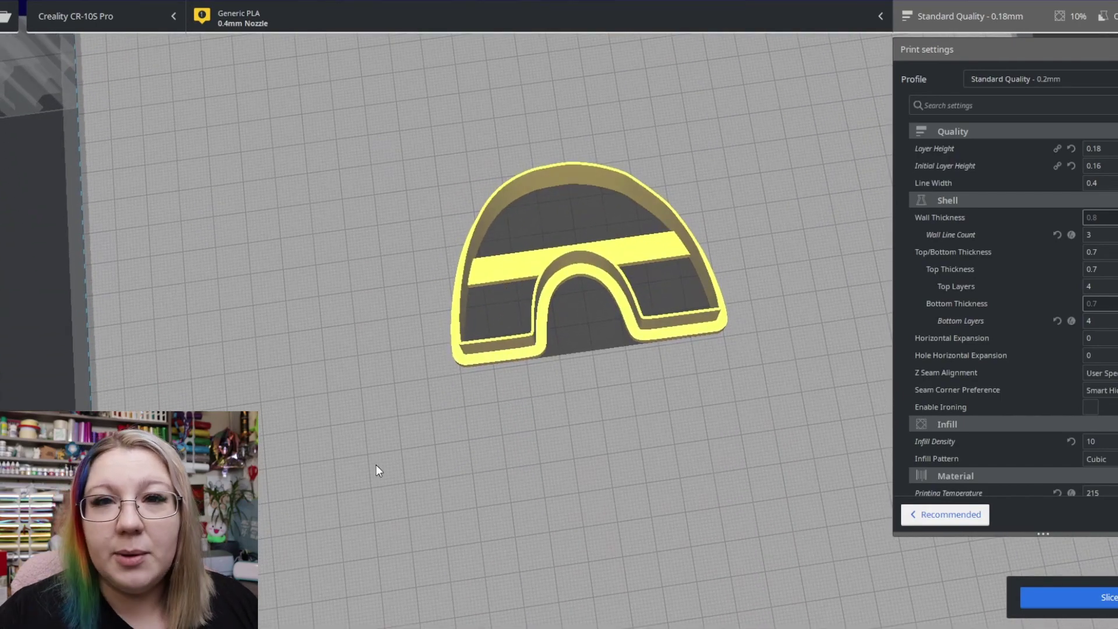